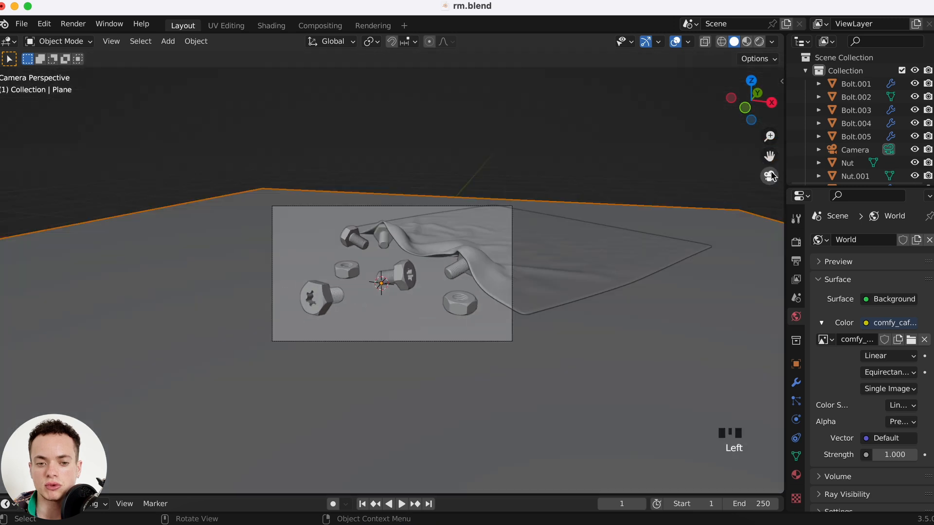
- Inspect the central bolt, the front nut and the large front bolt by selecting each in turn
scroll(548, 292, up, 4)
click(424, 266)
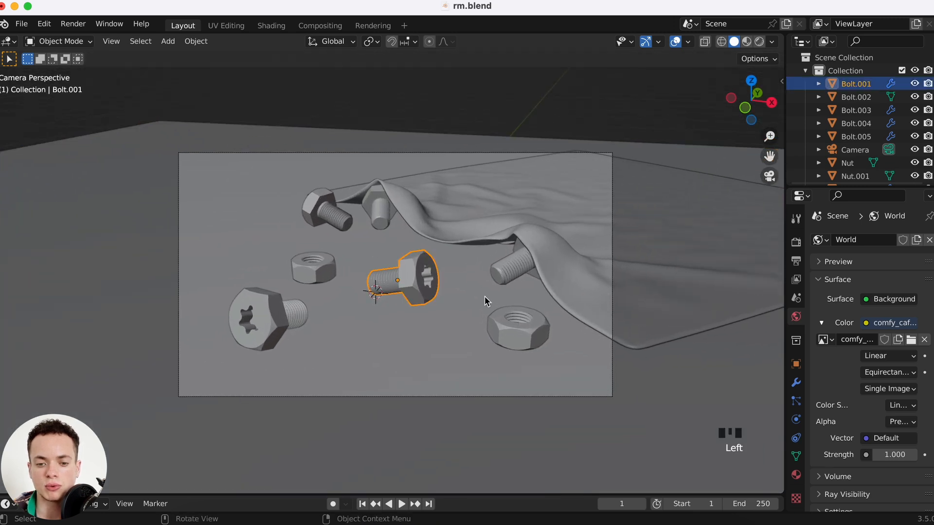
click(530, 328)
click(291, 310)
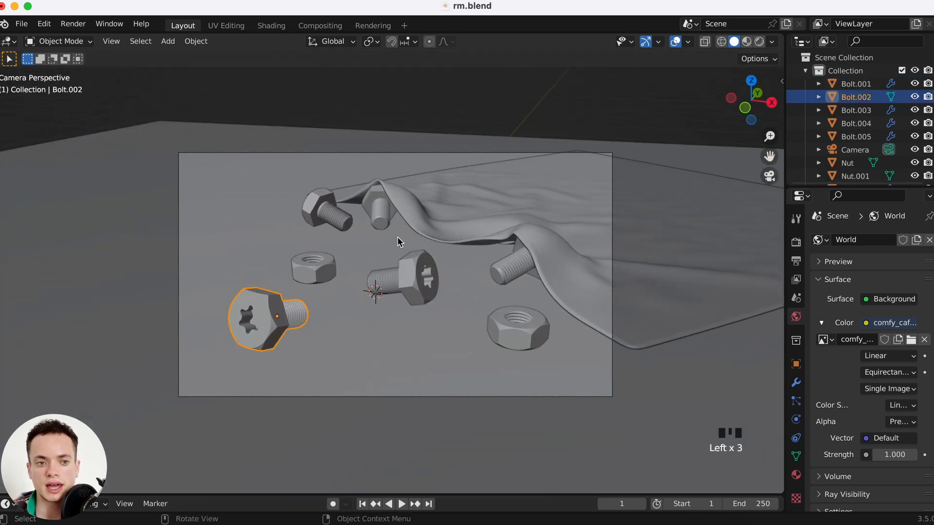
- Search the add-on preferences for "bolt" and close the preferences
click(45, 24)
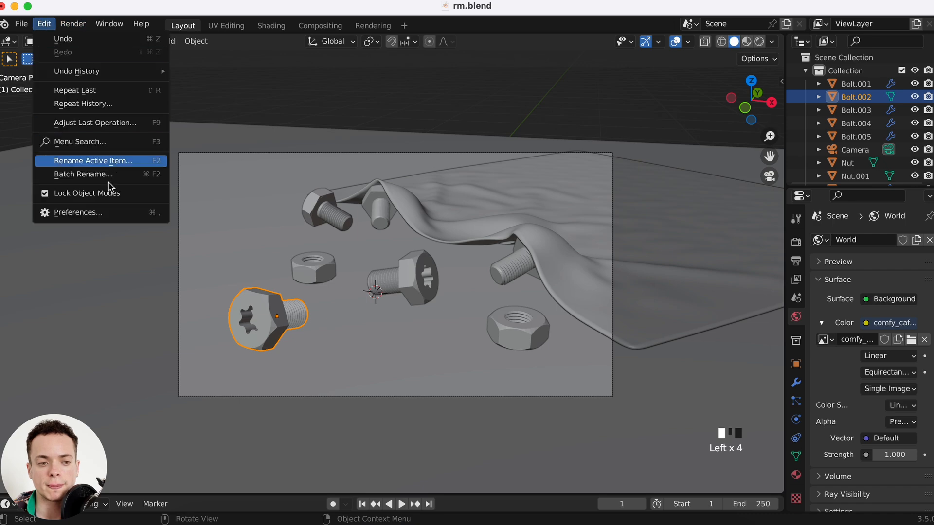
click(107, 213)
text(bolt)
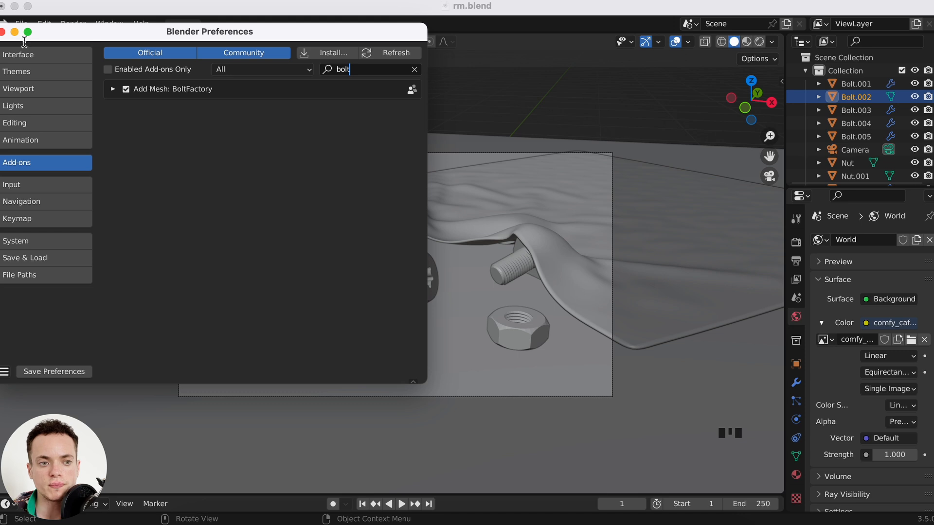
click(3, 32)
- Examine the cloth's physics settings, modifiers and mesh in Edit Mode, and the ground plane's modifiers
click(582, 213)
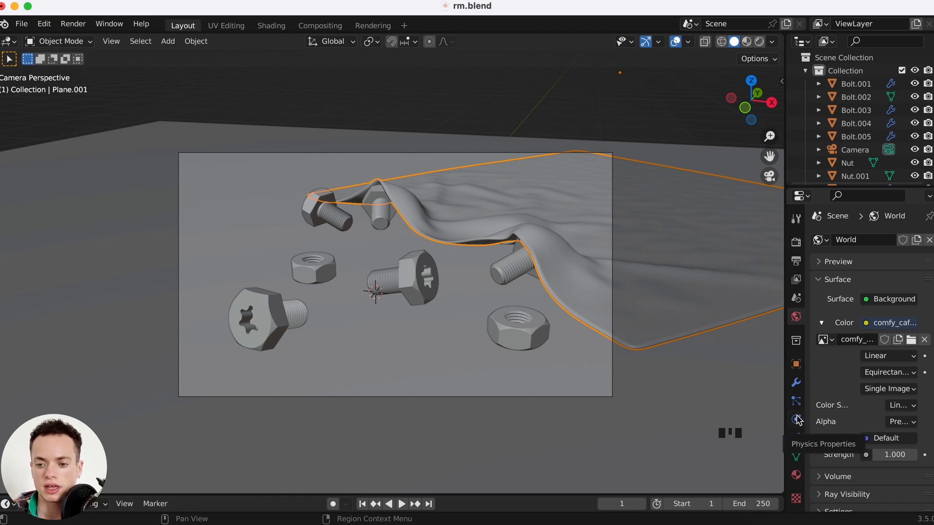
click(798, 420)
click(718, 275)
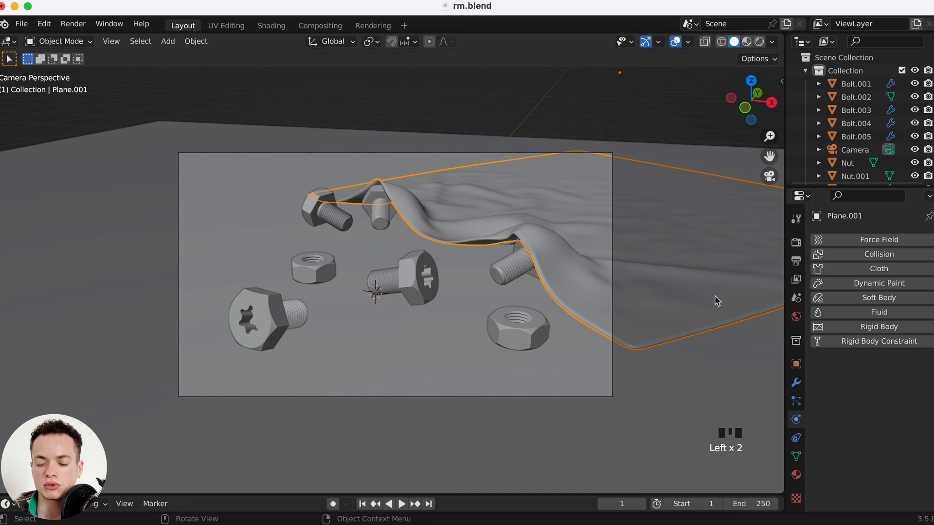
click(796, 383)
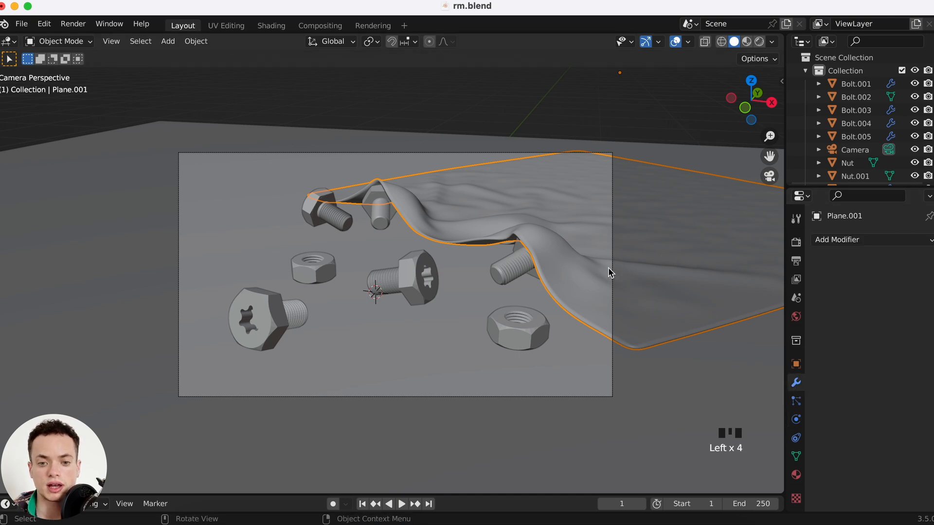
key(Tab)
key(Tab)
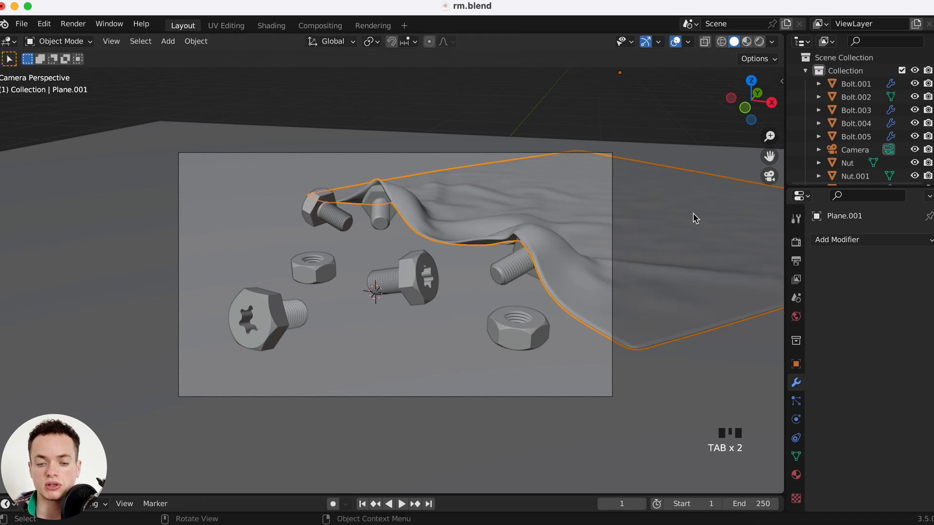
click(453, 333)
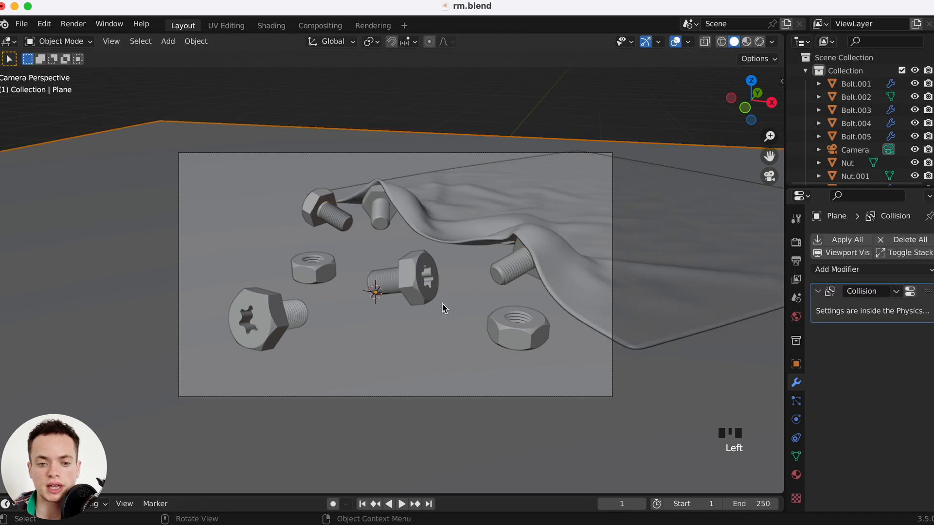
super+scroll(441, 307, down, 3)
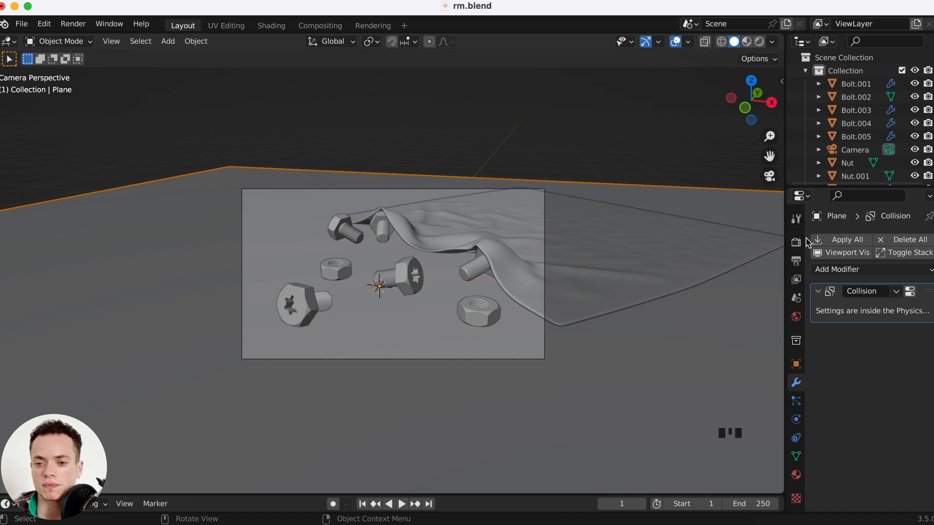
- Check the render engine and compute device in the scene's render settings
click(796, 243)
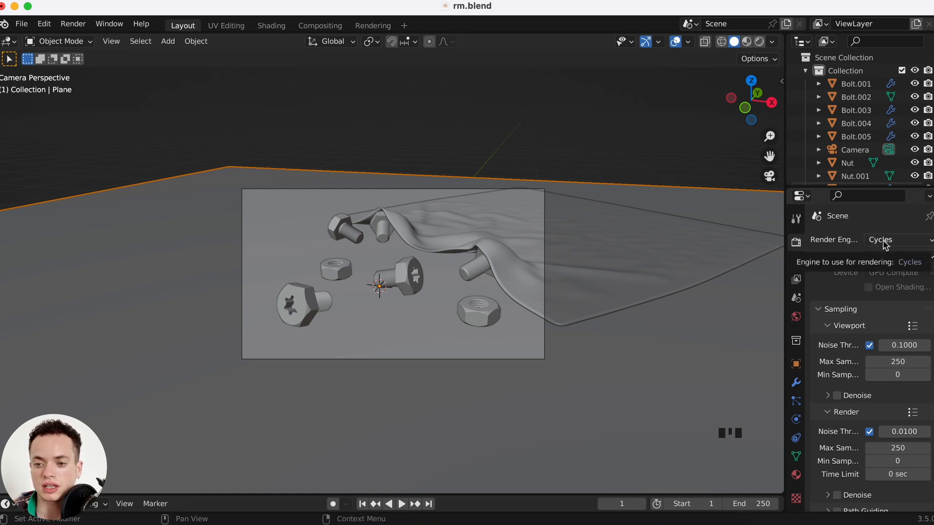
click(885, 241)
click(882, 242)
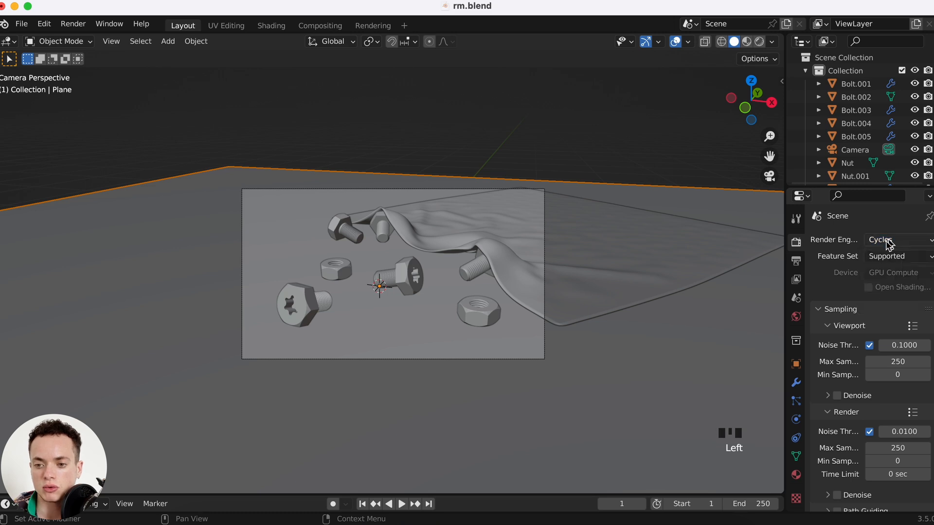
click(894, 274)
click(895, 278)
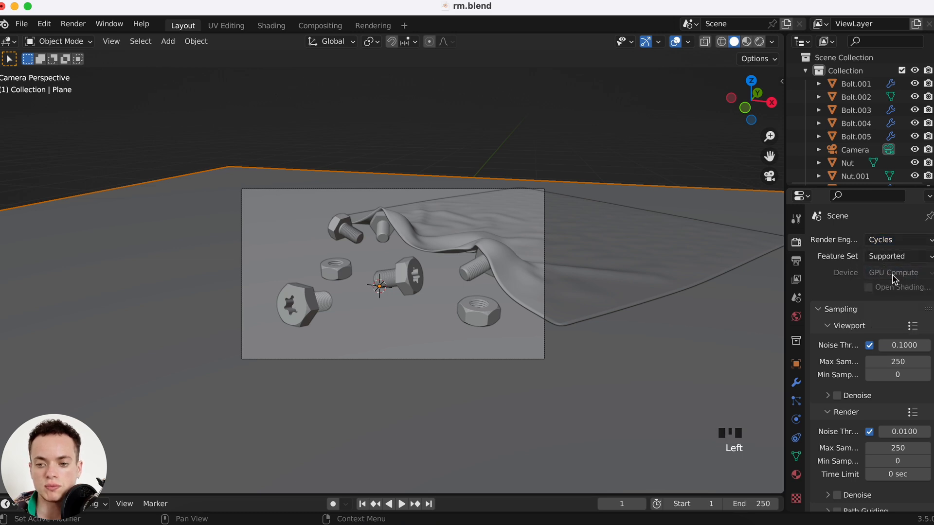
- Remove the image texture from the Color input of the world's background surface
click(696, 269)
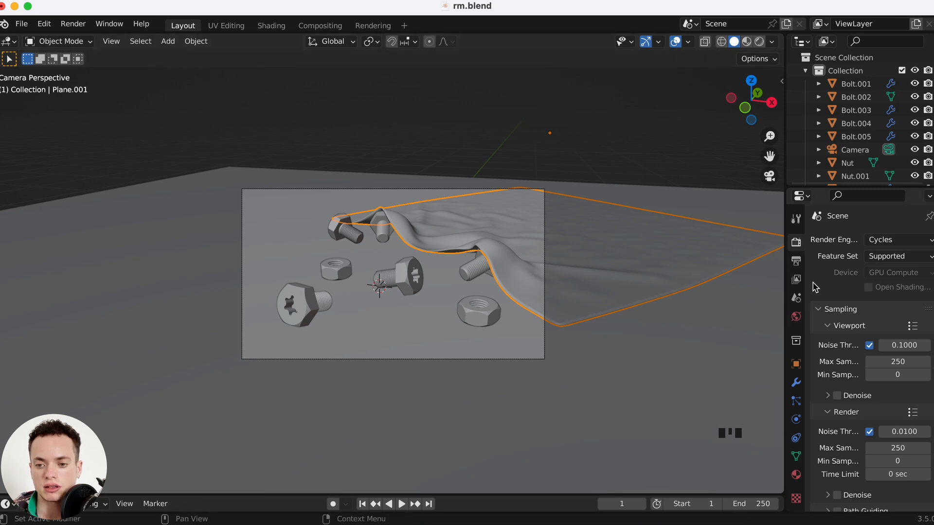
click(796, 316)
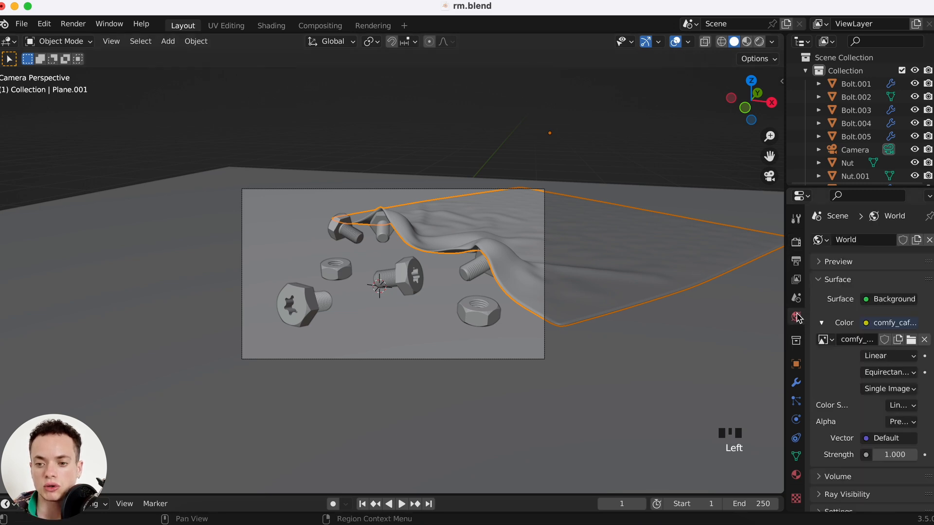
click(821, 324)
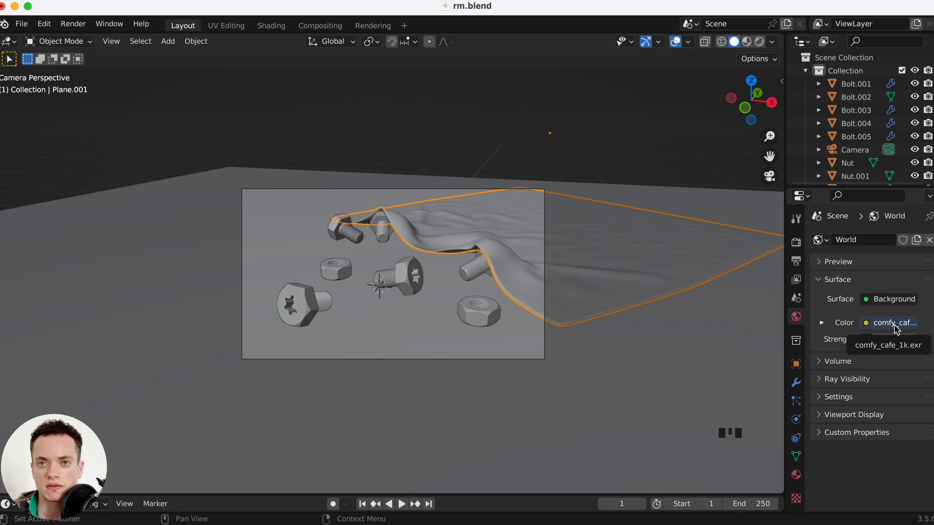
click(883, 300)
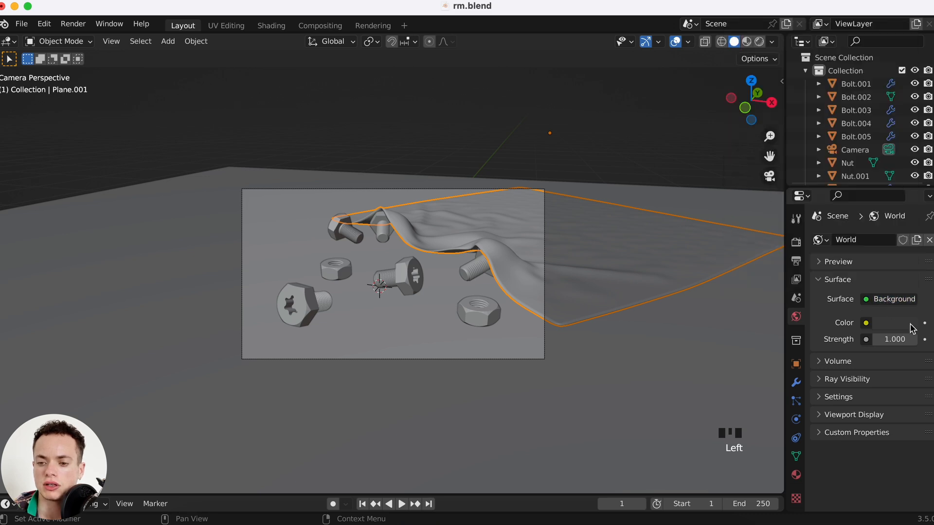
- Assign an Environment Texture to the world background's Color and load comfy_cafe_1k.exr from the HDRI folder
click(867, 324)
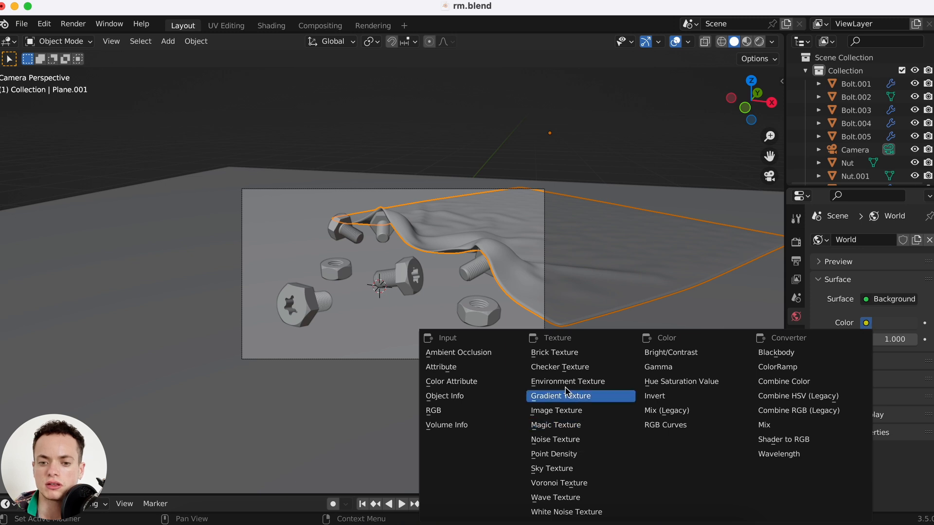
click(579, 382)
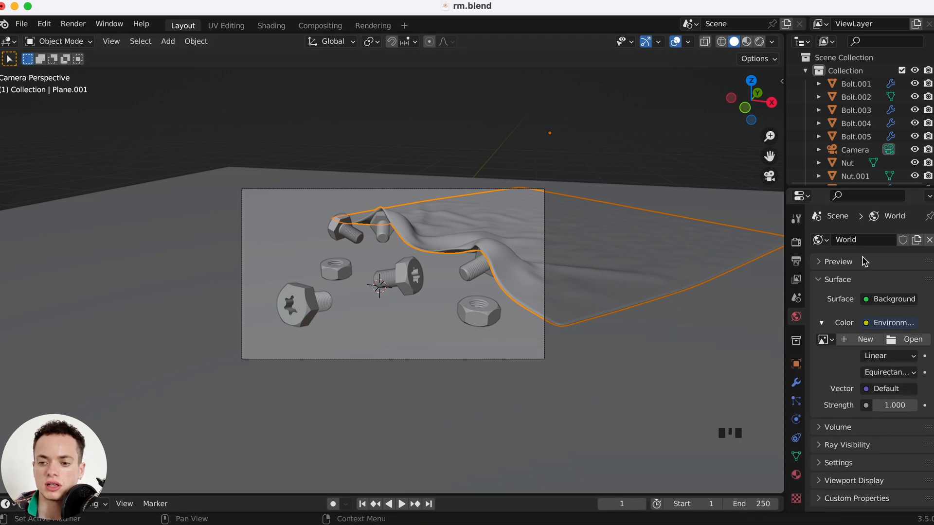
click(909, 344)
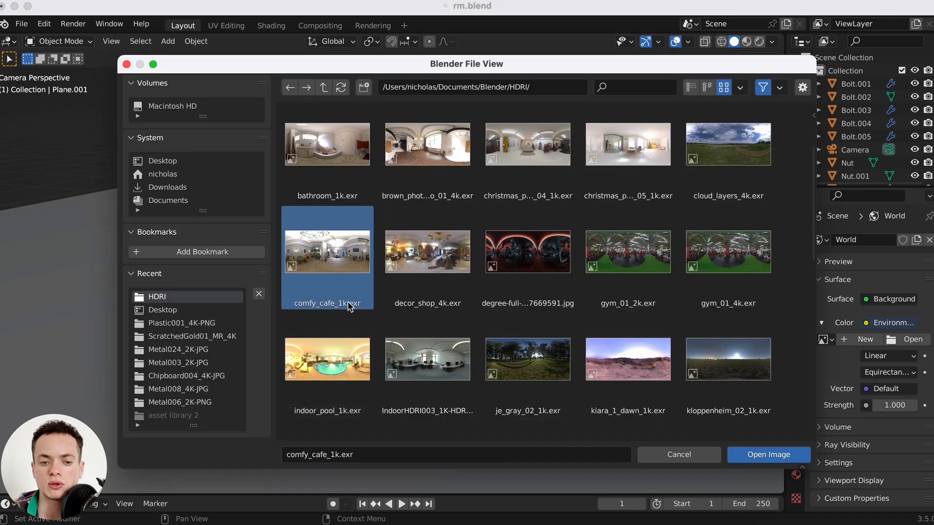
click(769, 454)
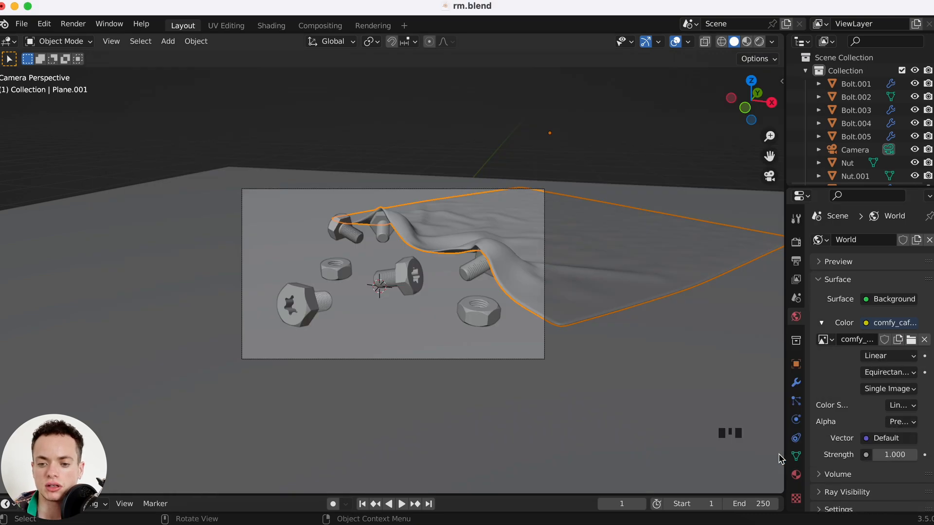
- Switch the viewport to rendered shading and inspect the nuts, bolts, cloth and ground plane by selecting them in turn
click(760, 42)
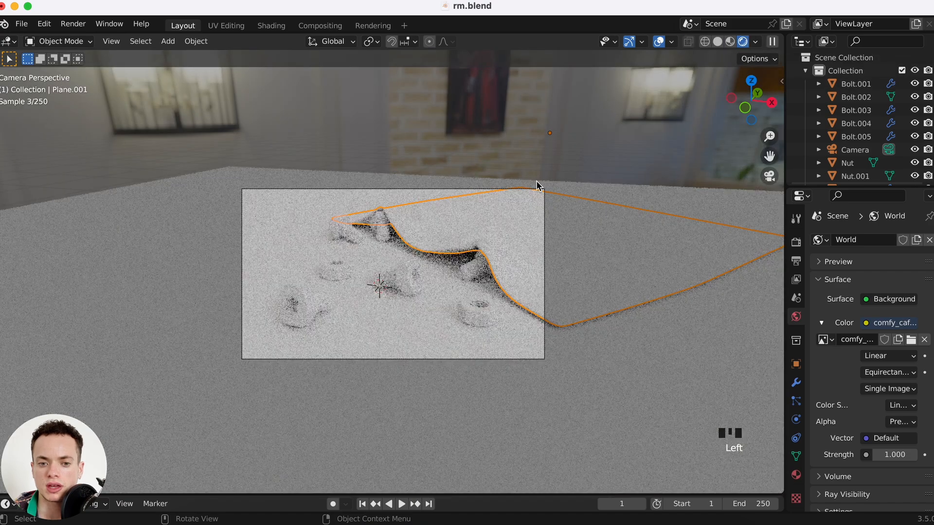
super+scroll(523, 221, up, 3)
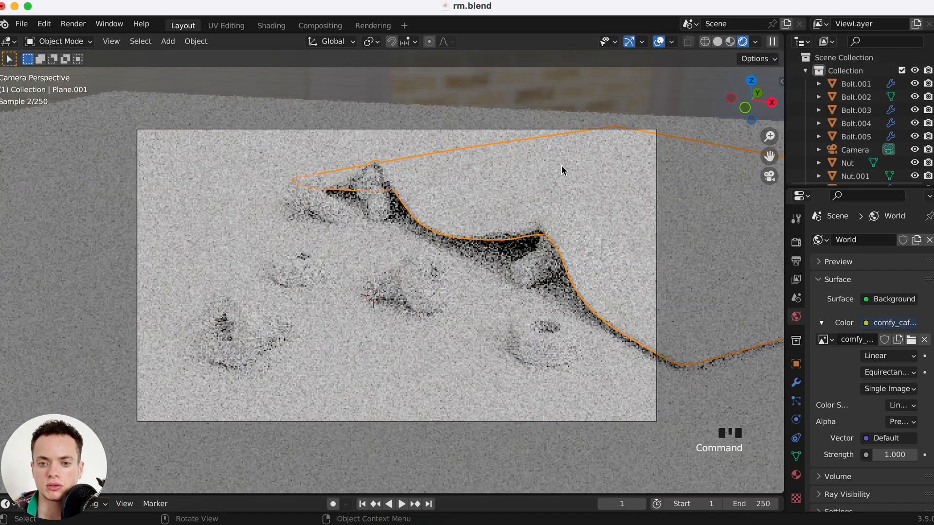
click(302, 269)
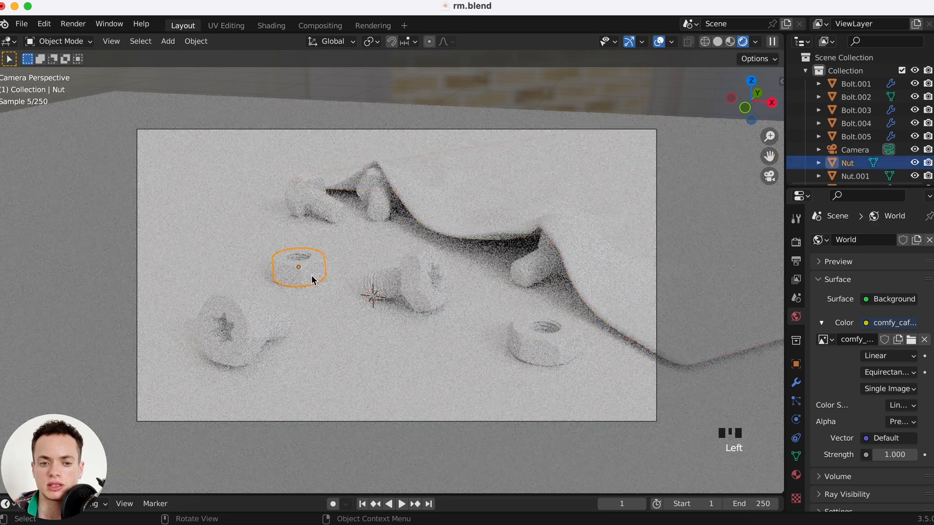
click(414, 291)
click(540, 344)
click(549, 275)
click(509, 224)
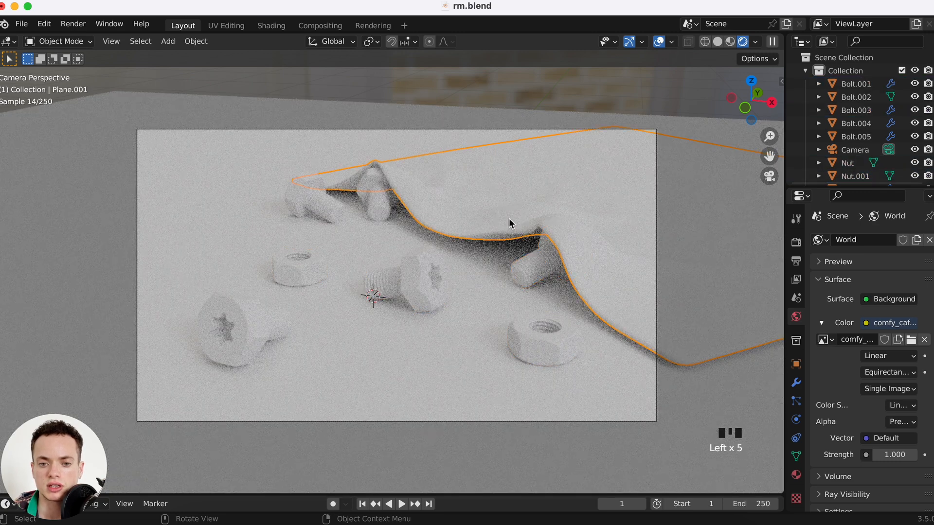
click(603, 335)
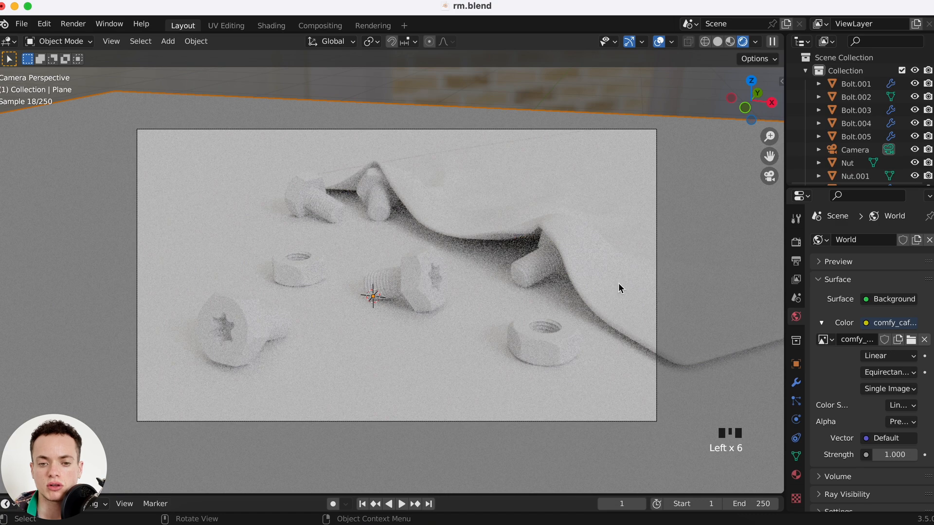
click(435, 253)
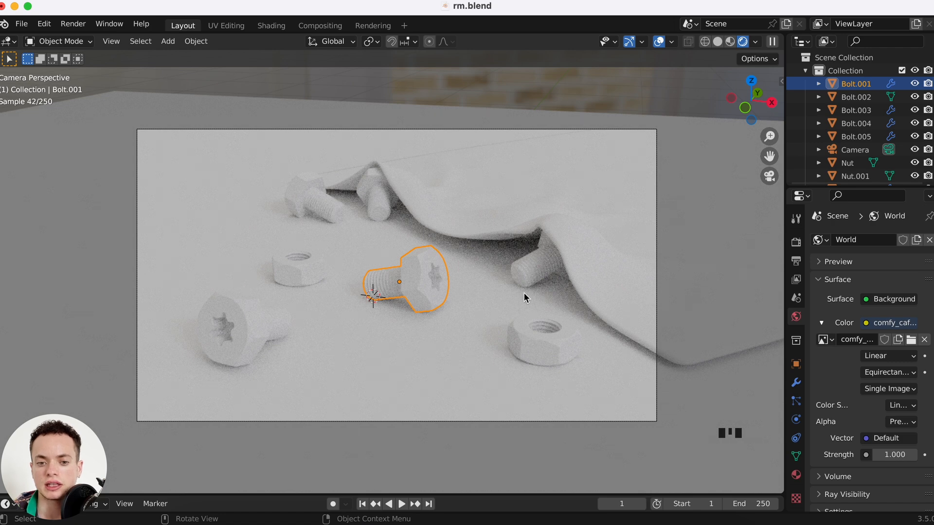
click(538, 164)
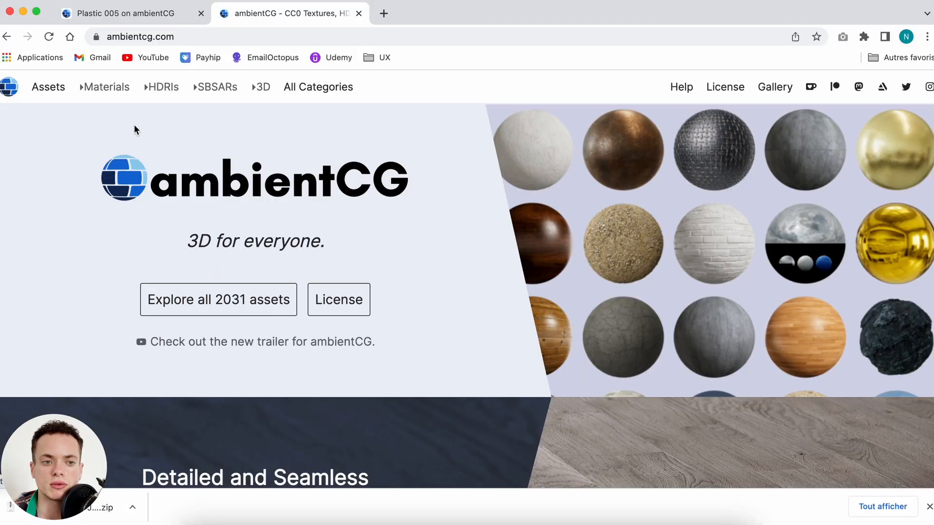
- Search the ambientCG materials for "metal"
click(108, 86)
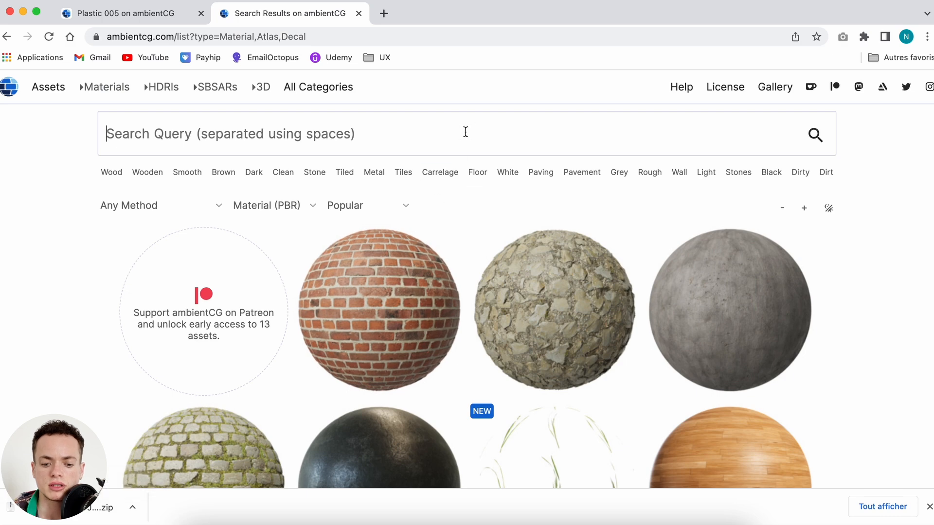
click(465, 132)
text(met)
key(Return)
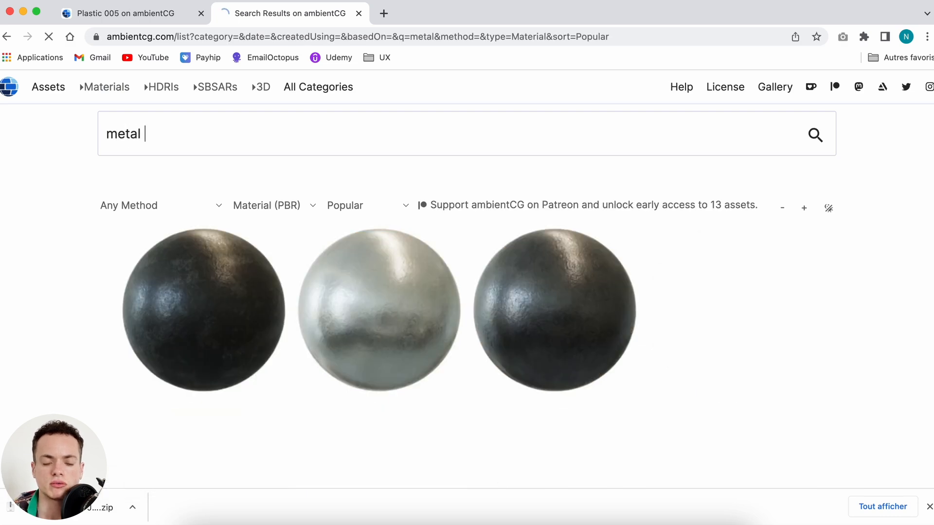
- Open the scratched, reflective Metal 003 material from the search results and view its download options
scroll(649, 255, down, 3)
scroll(649, 256, down, 15)
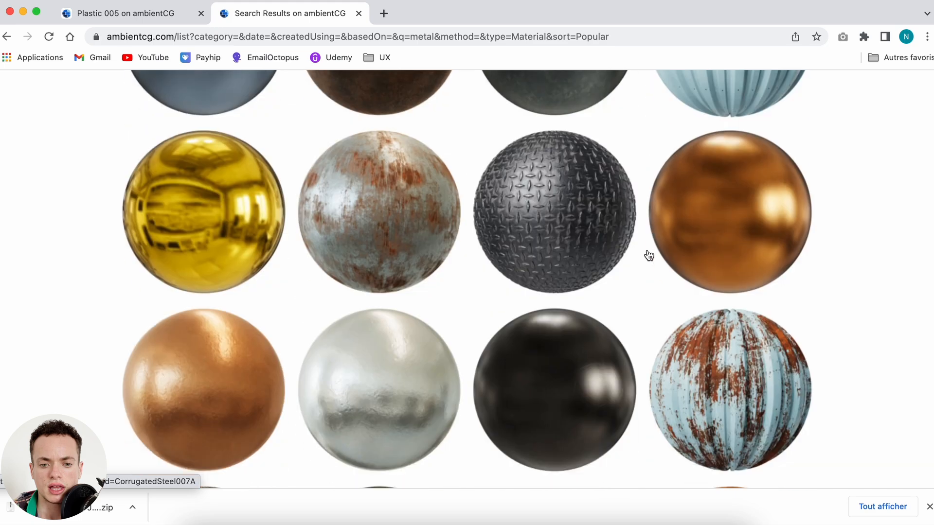
scroll(649, 255, down, 4)
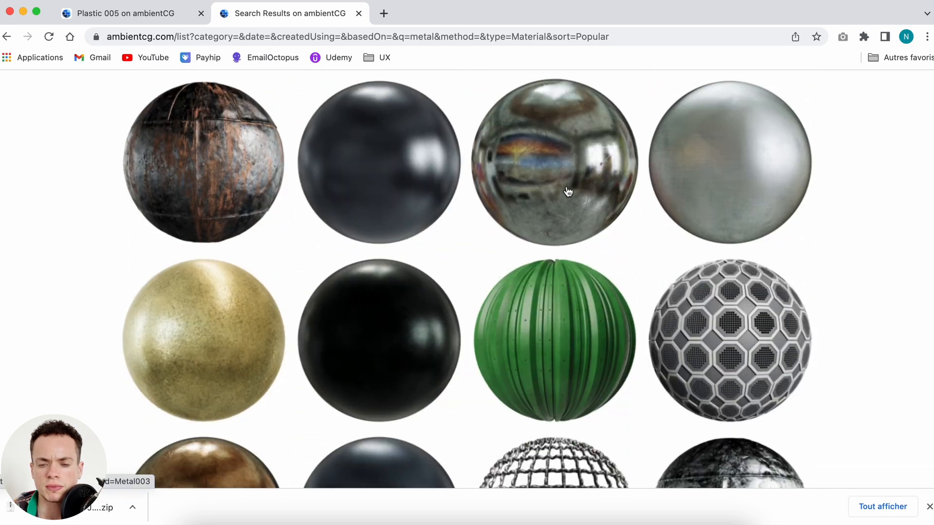
scroll(567, 190, down, 1)
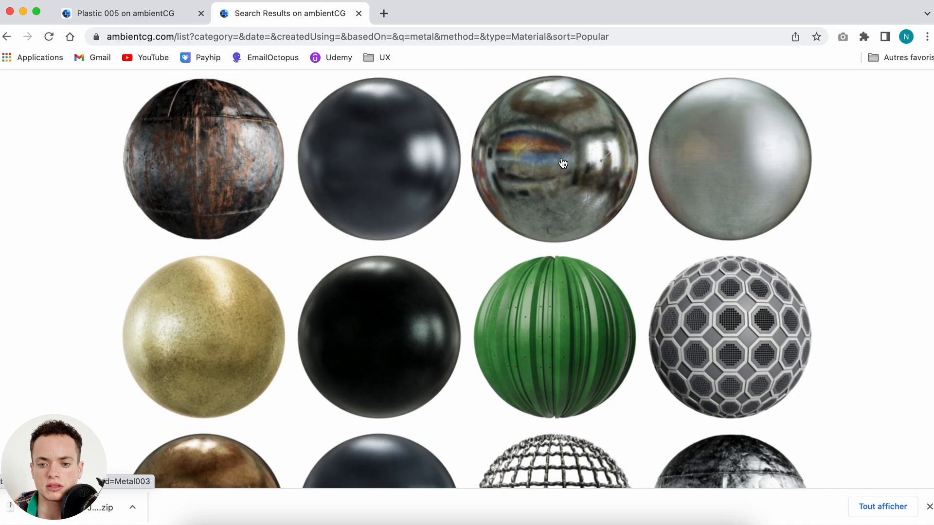
click(563, 151)
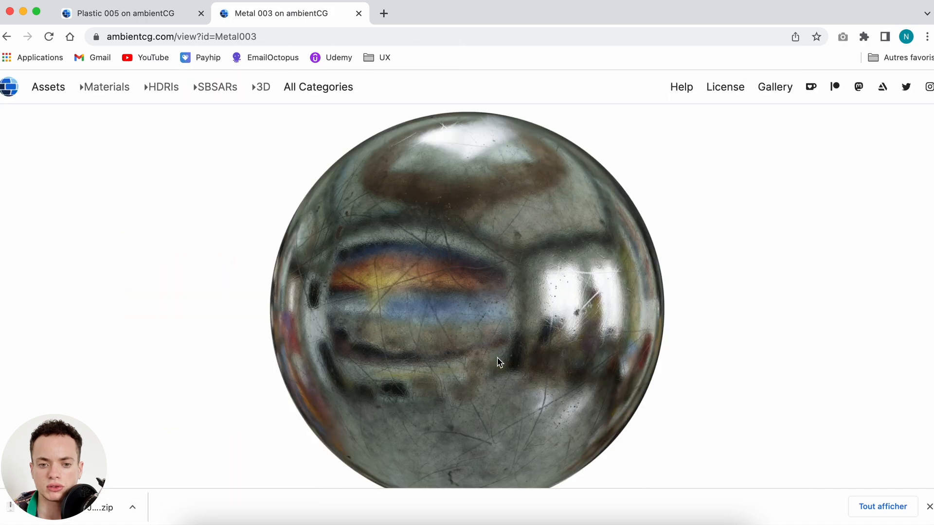
scroll(404, 299, down, 7)
scroll(403, 299, up, 3)
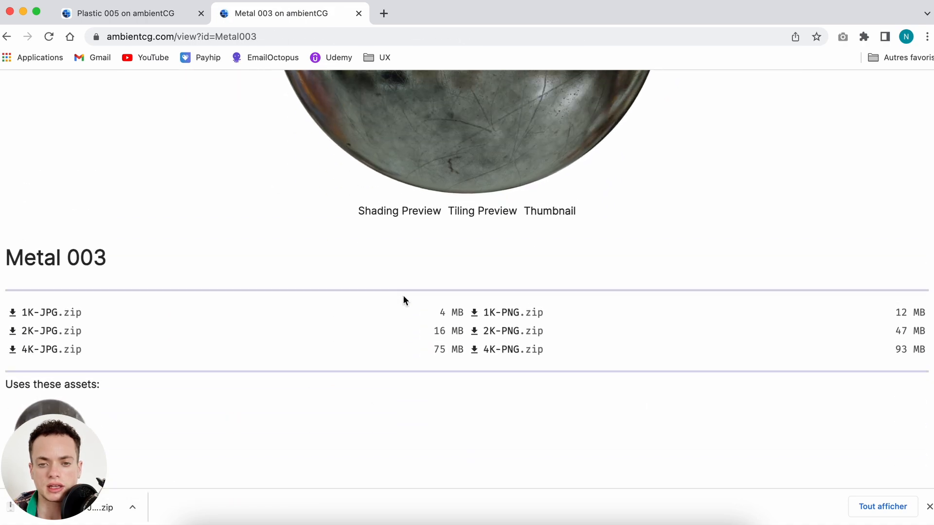
- Download the 2K-JPG version of Metal 003 and look over the texture files in its extracted folder
click(71, 378)
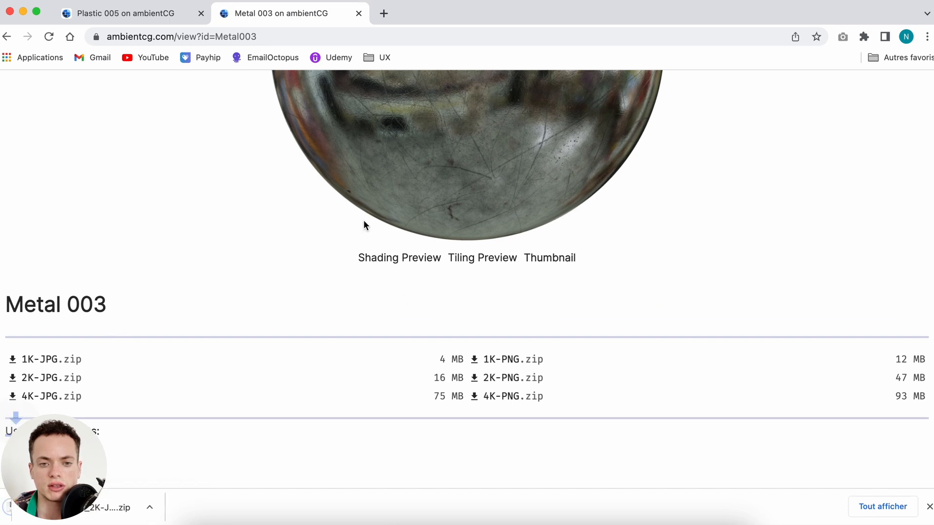
scroll(363, 220, up, 2)
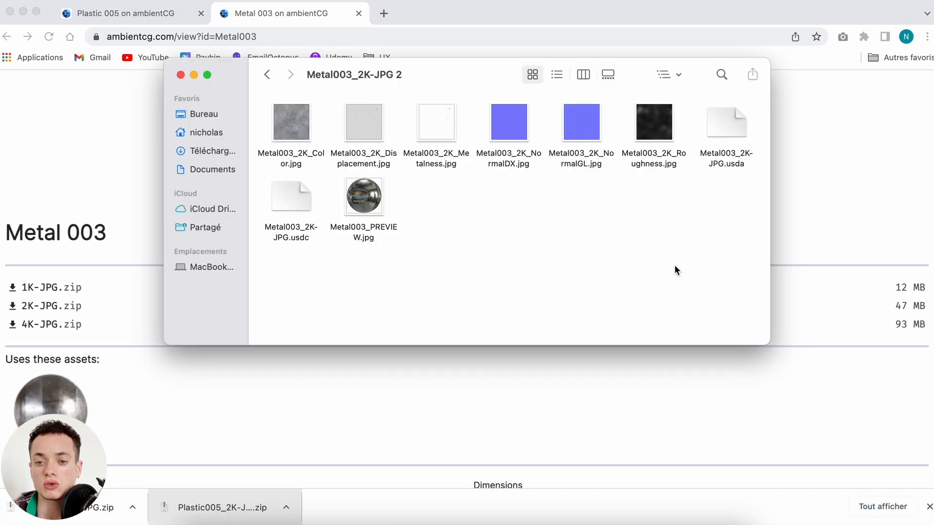
drag(715, 275, 291, 112)
click(585, 252)
click(286, 115)
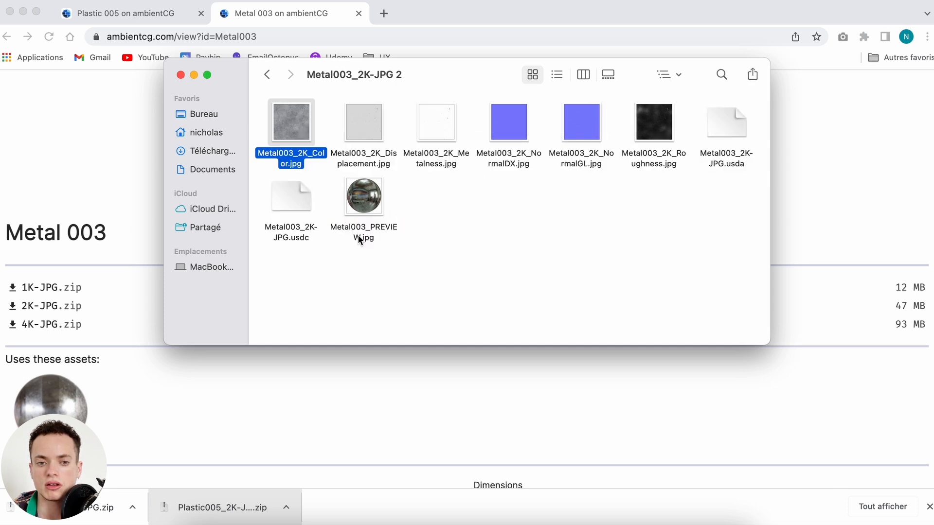
- Switch to Blender, select the bolt at the front of the scene and show its object shader nodes in the Shading workspace
click(605, 524)
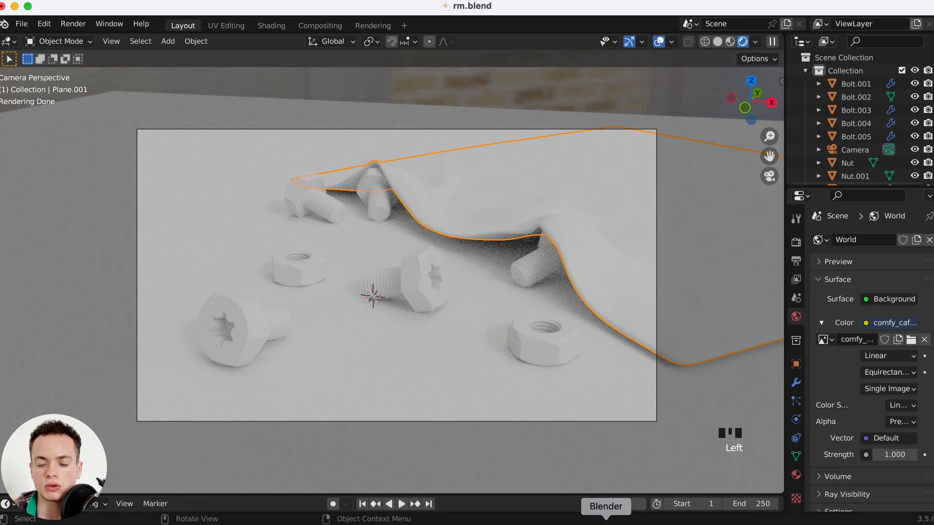
click(252, 326)
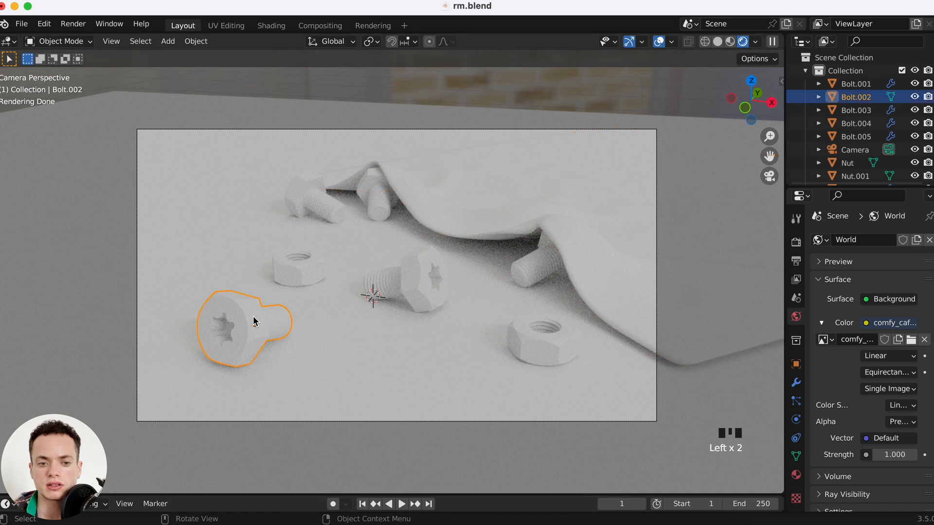
click(271, 25)
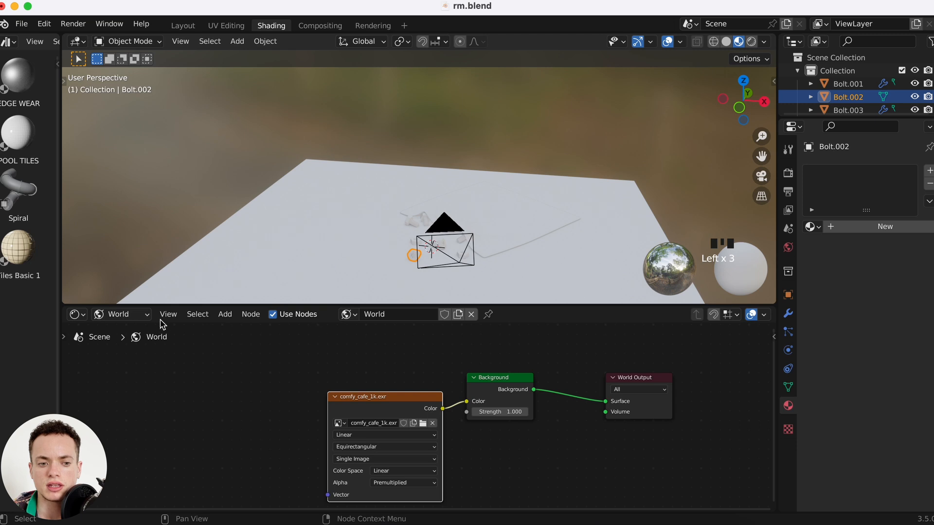
click(119, 315)
click(112, 325)
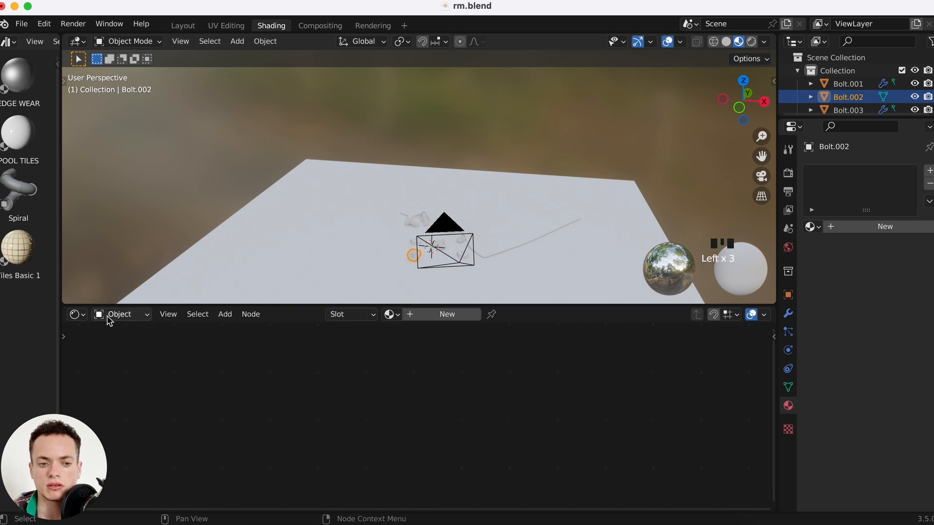
click(107, 318)
- Create a new material for the selected bolt and select its Principled BSDF node
scroll(411, 258, up, 4)
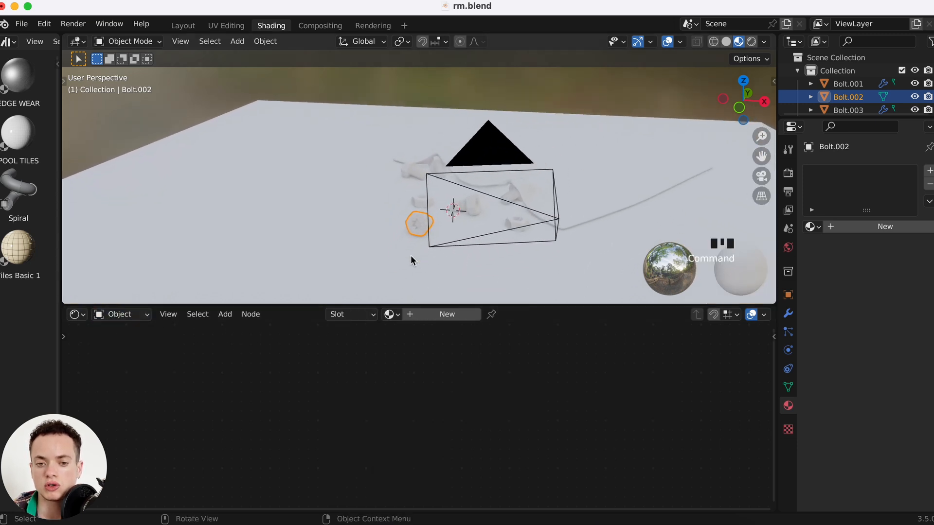
click(439, 315)
scroll(404, 422, down, 2)
click(402, 418)
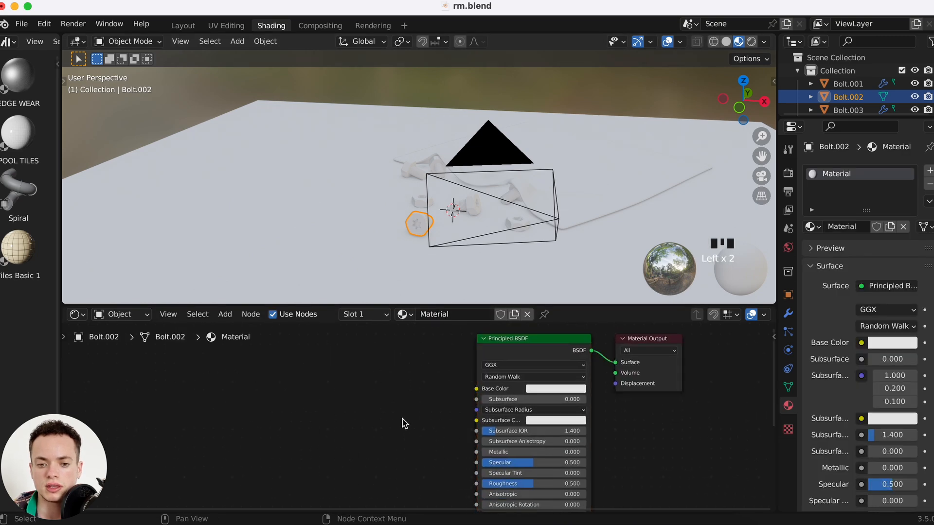
click(532, 358)
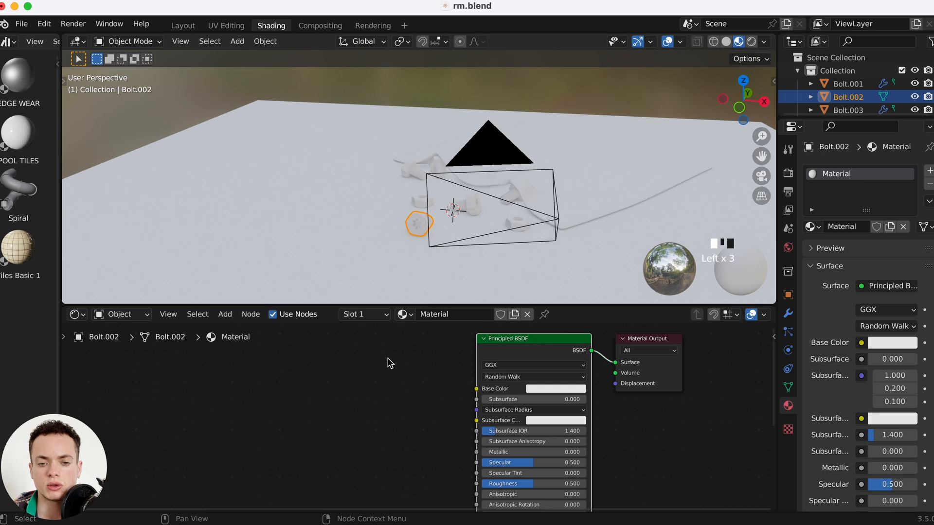
- Search the add-on preferences for "node" and check that Node Wrangler is enabled, closing the preferences when done
click(44, 23)
click(92, 213)
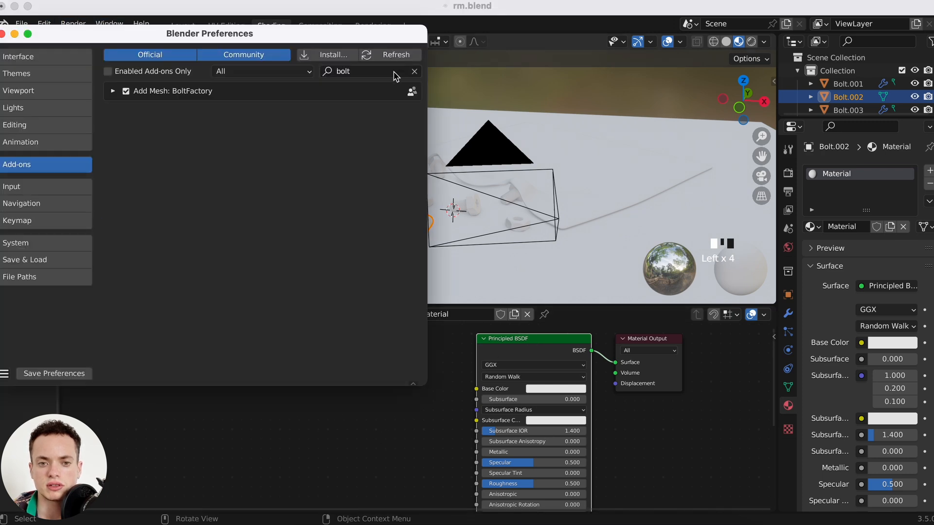
click(414, 72)
click(392, 70)
text(node)
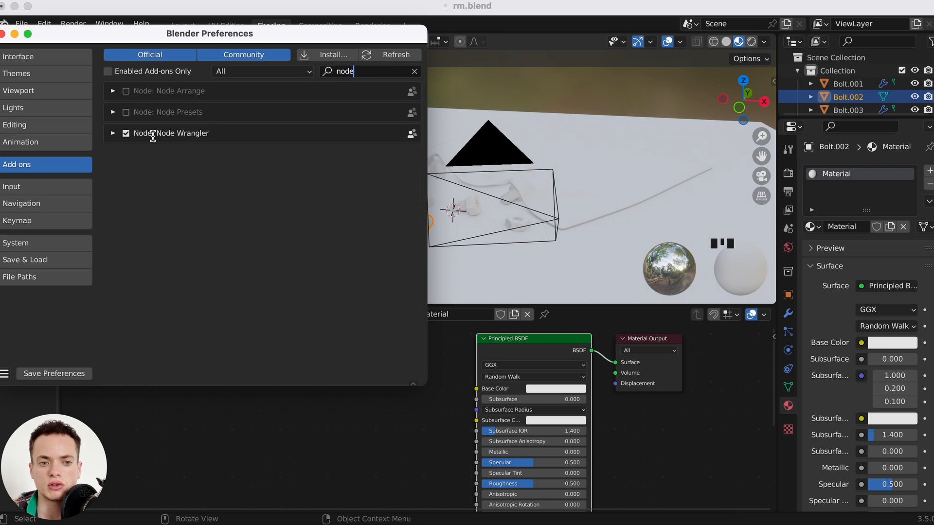
click(3, 34)
click(303, 384)
- Load all Metal003_2K-JPG files into the bolt's Principled BSDF with Node Wrangler's Principled Texture Setup
click(525, 343)
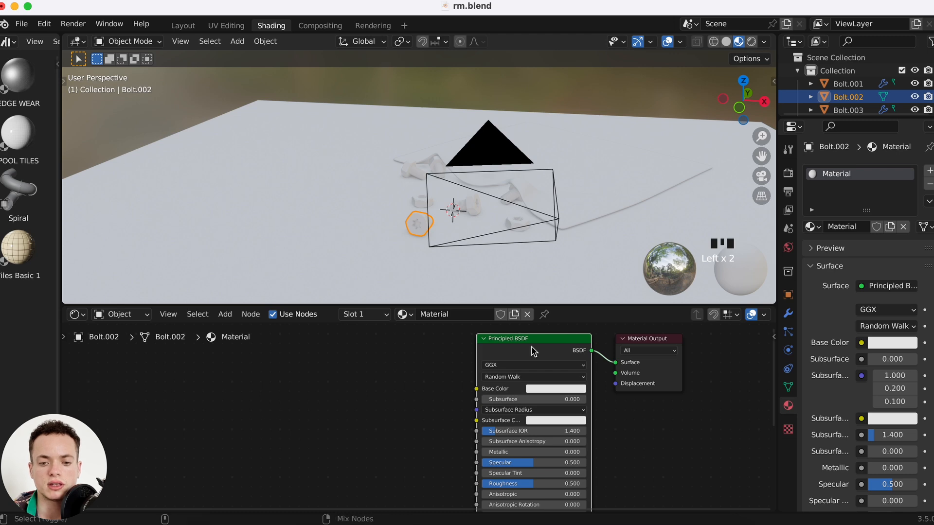
key(ctrl+shift+t)
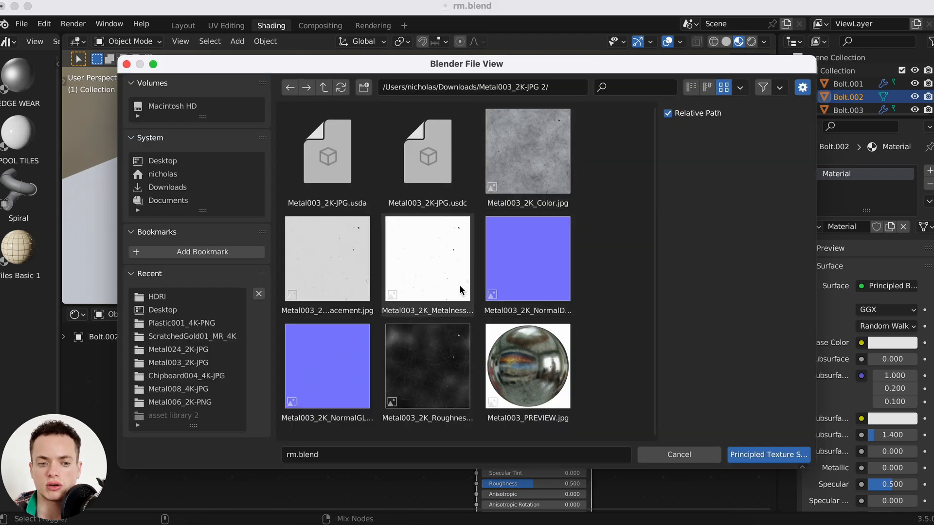
key(a)
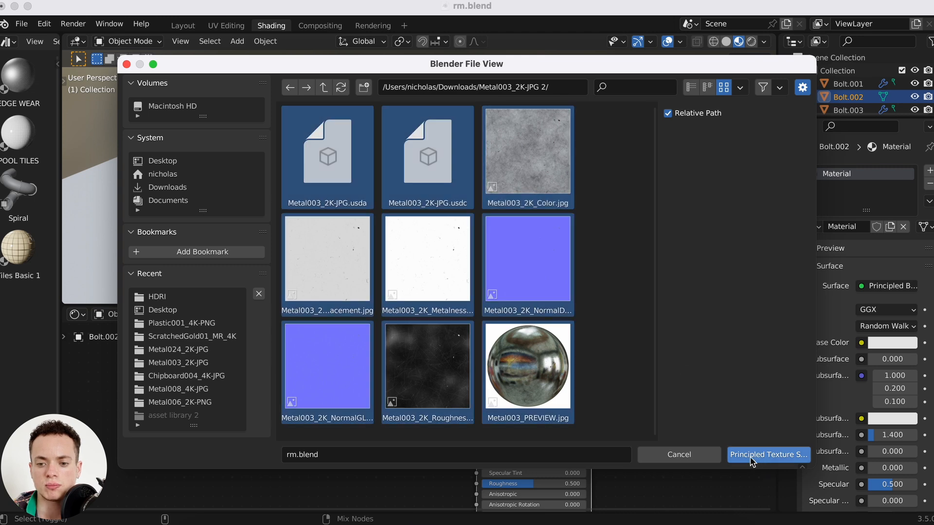
click(787, 460)
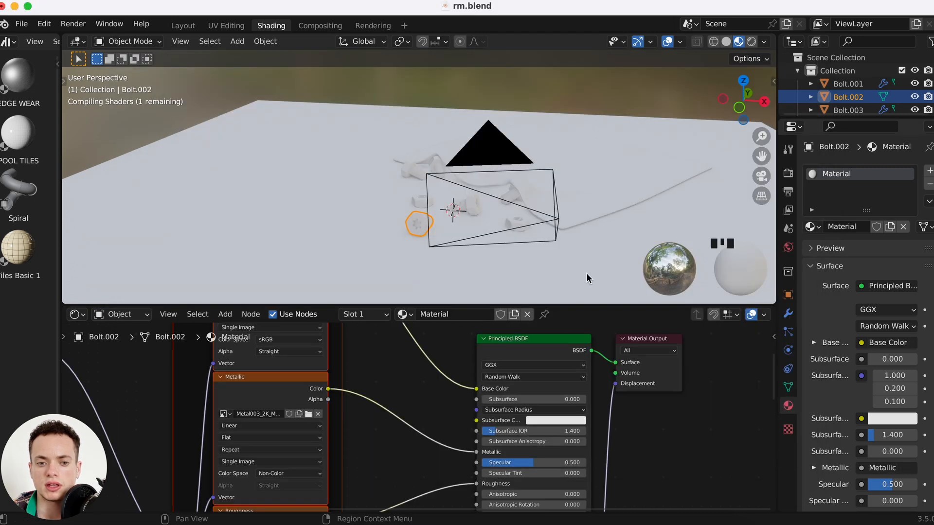
- View the bolt through the camera in rendered shading and examine how the metal texture sits on its head and thread
super+scroll(538, 213, up, 7)
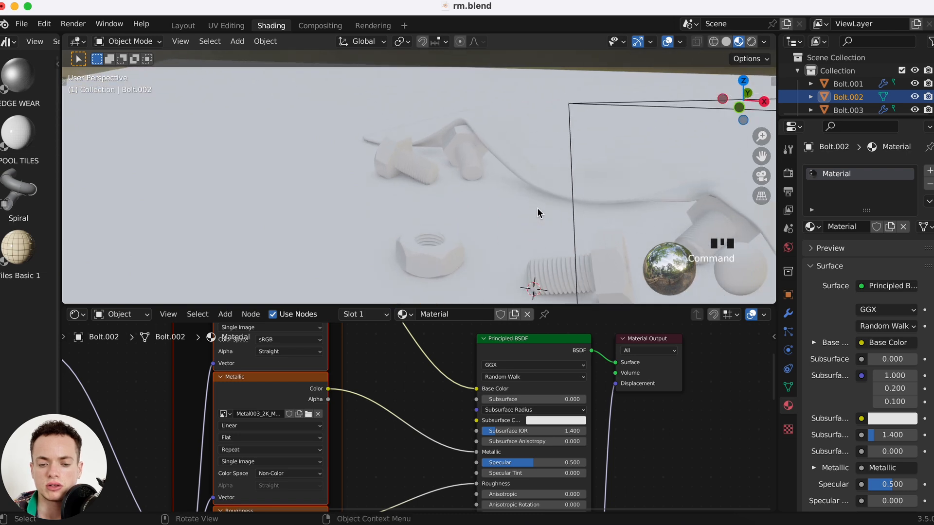
super+scroll(539, 213, down, 5)
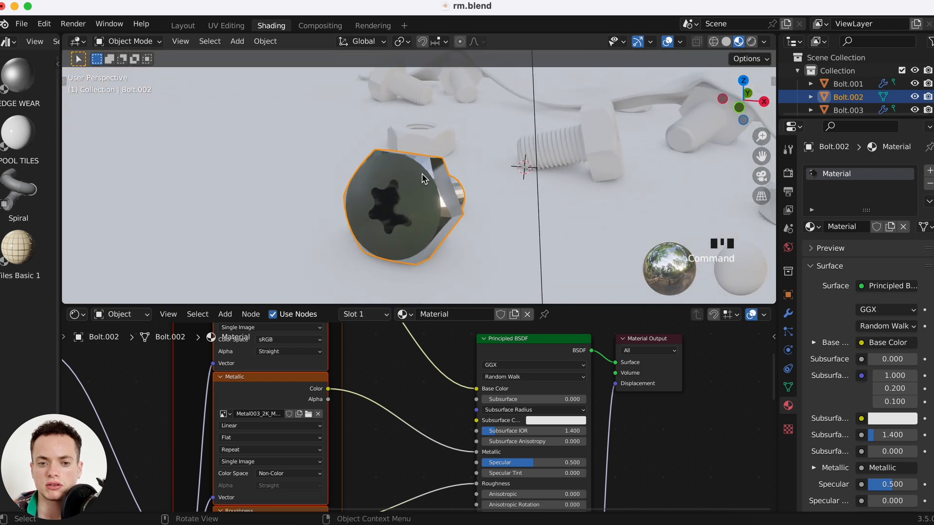
key(KP_0)
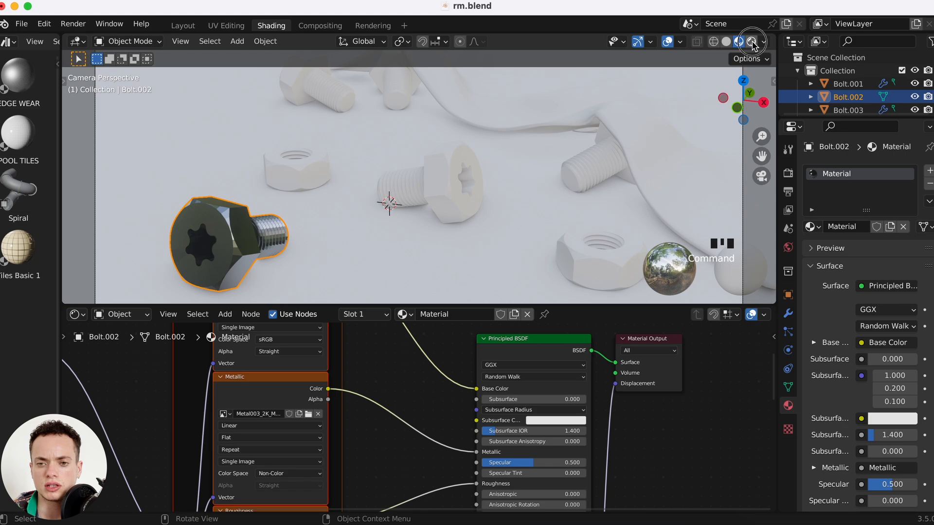
click(750, 41)
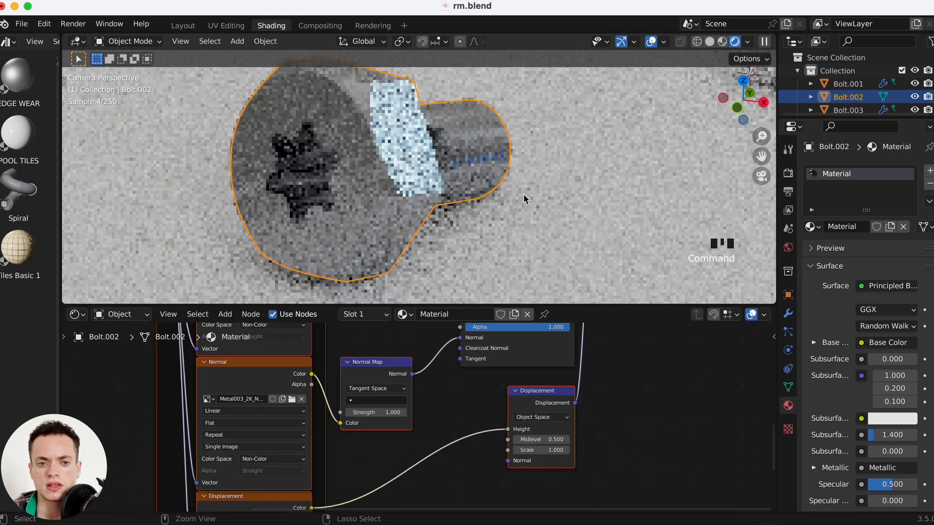
super+scroll(524, 197, up, 3)
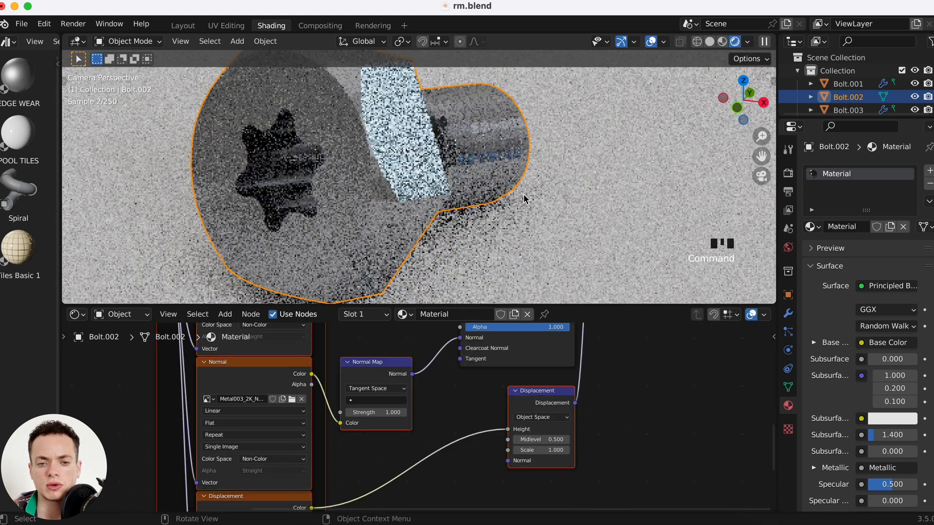
shift+scroll(524, 197, up, 2)
shift+scroll(524, 197, down, 1)
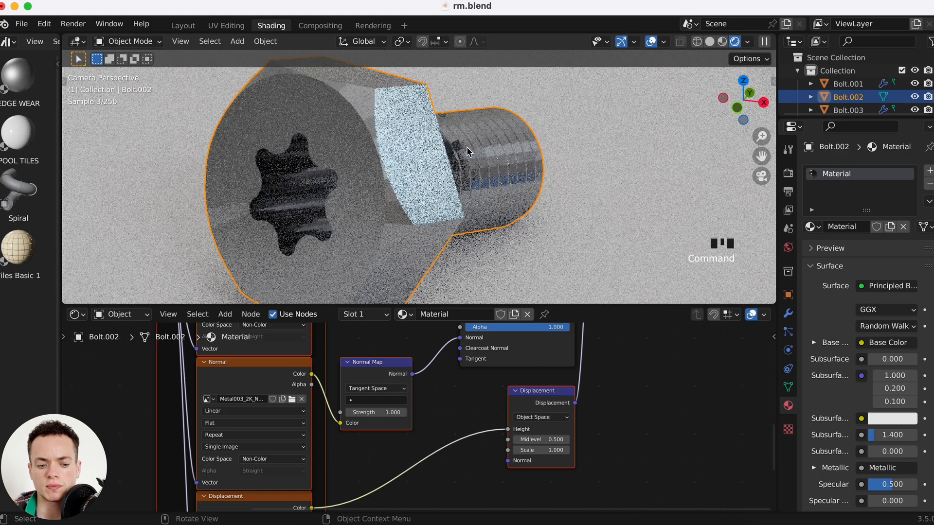
super+scroll(525, 208, down, 3)
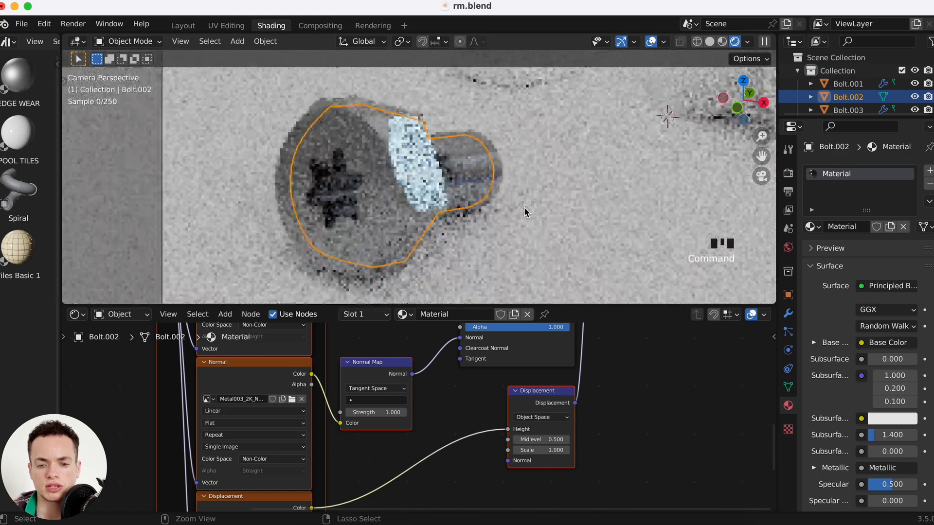
super+scroll(461, 181, up, 2)
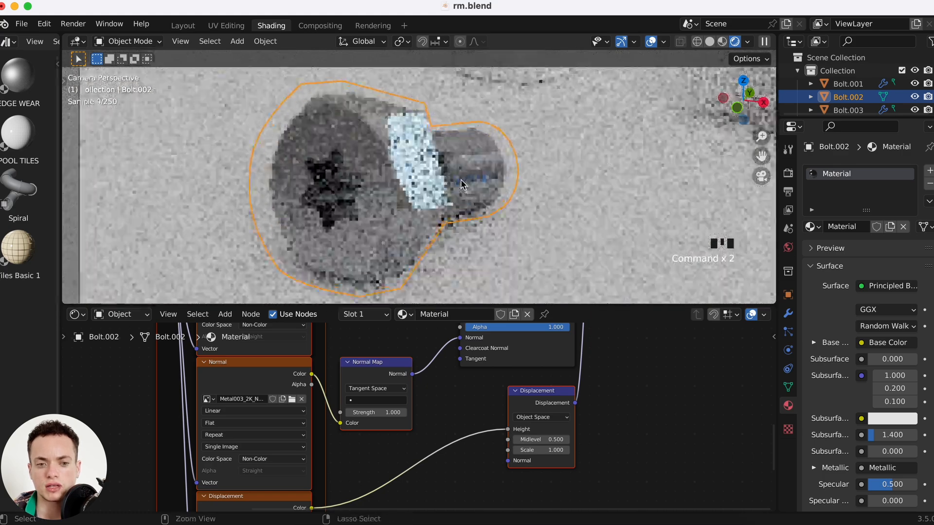
super+scroll(461, 184, up, 1)
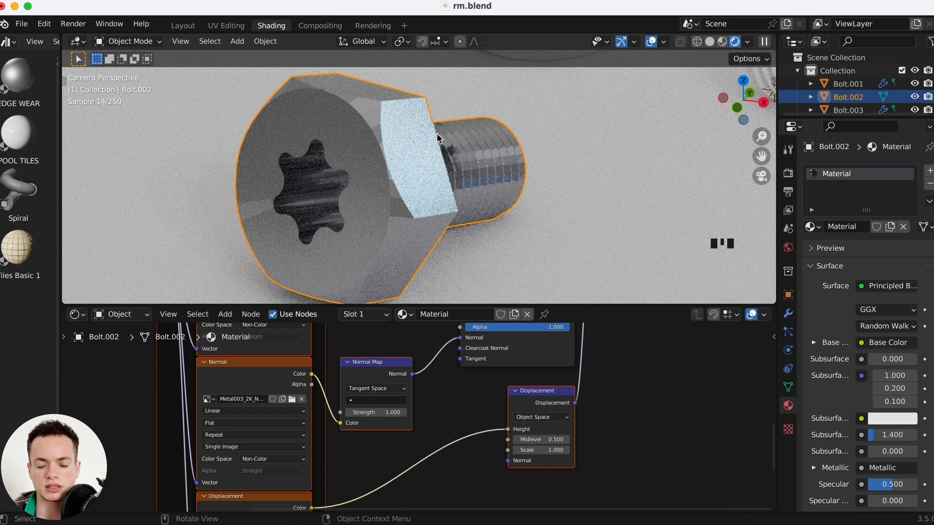
- Unwrap the bolt's entire mesh with Smart UV Project at a 66° angle limit and return to Object Mode
key(Tab)
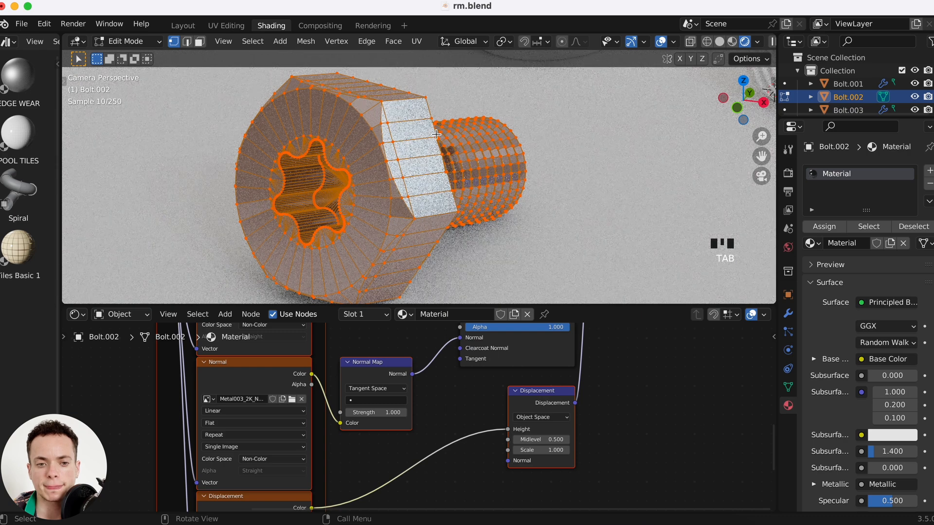
key(a)
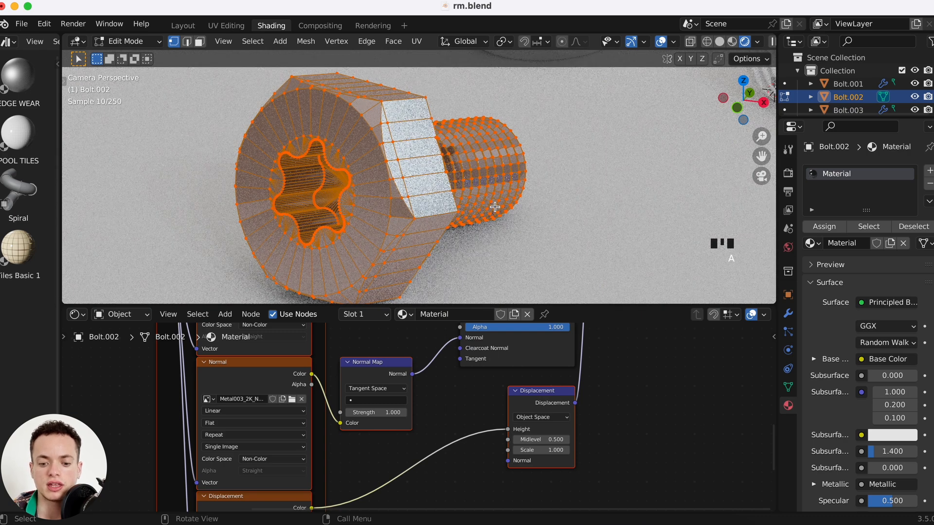
key(u)
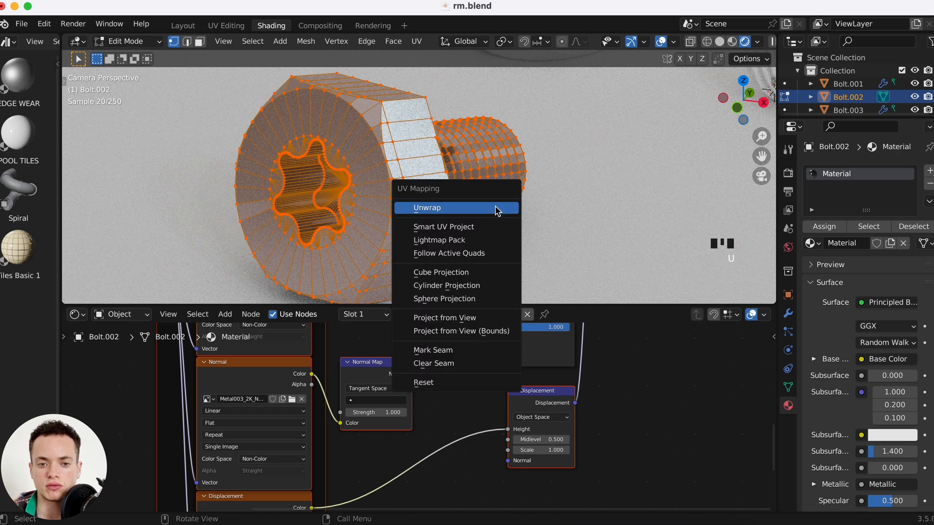
click(481, 229)
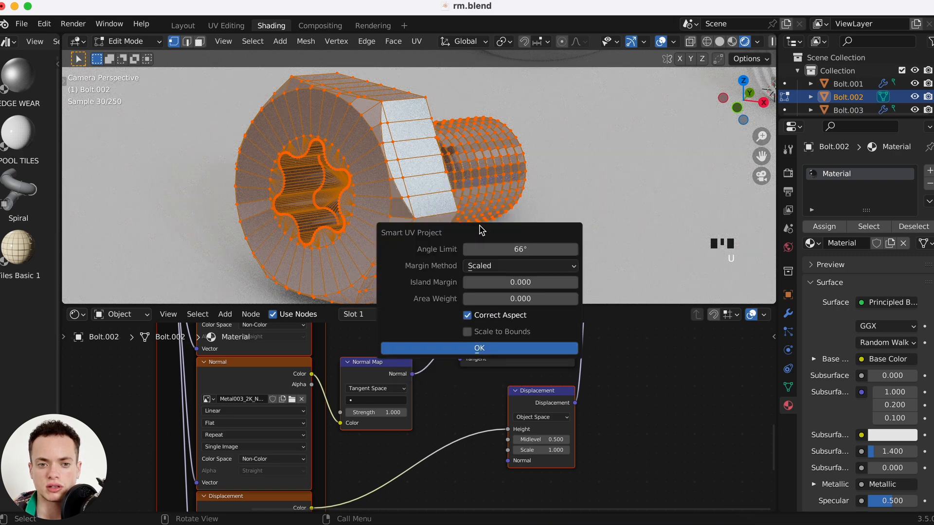
click(486, 348)
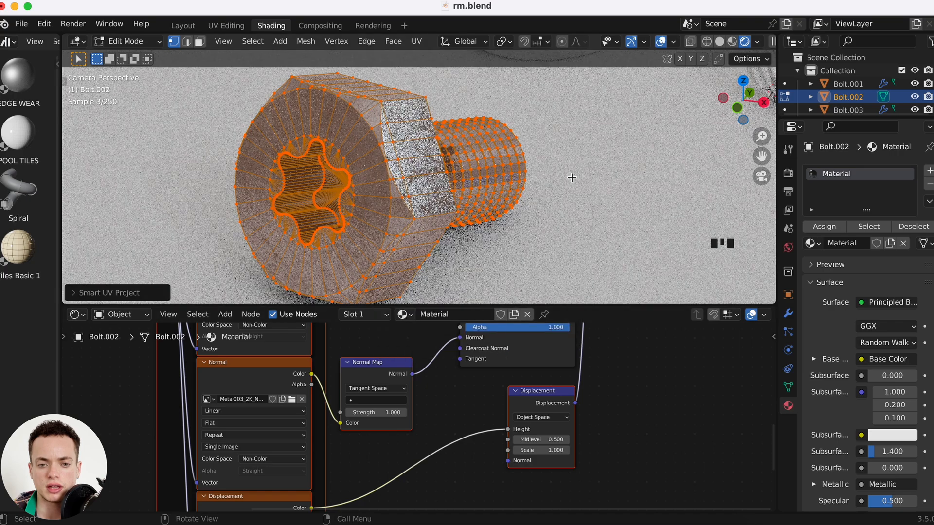
key(Tab)
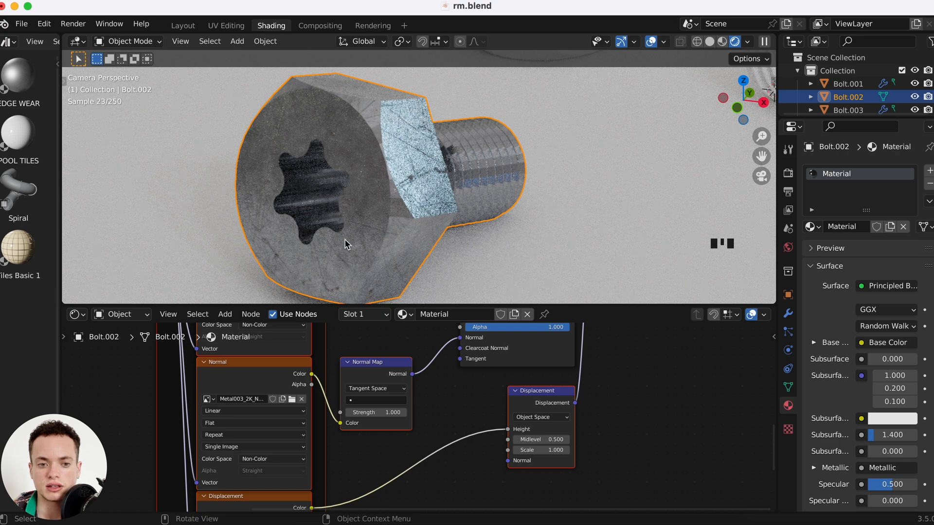
- Move the image texture nodes and the Normal Map node farther away from the Principled BSDF to make room between them
super+scroll(377, 212, down, 7)
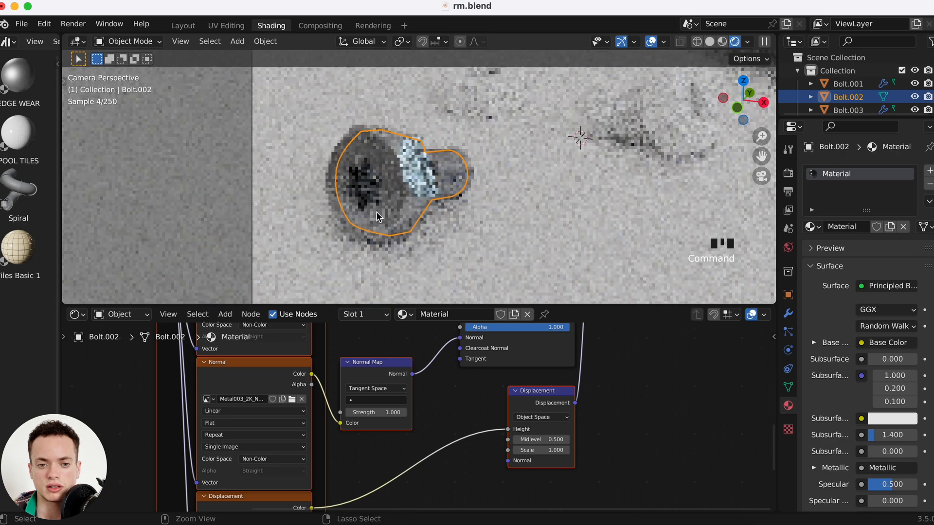
scroll(431, 430, right, 2)
scroll(431, 430, right, 2)
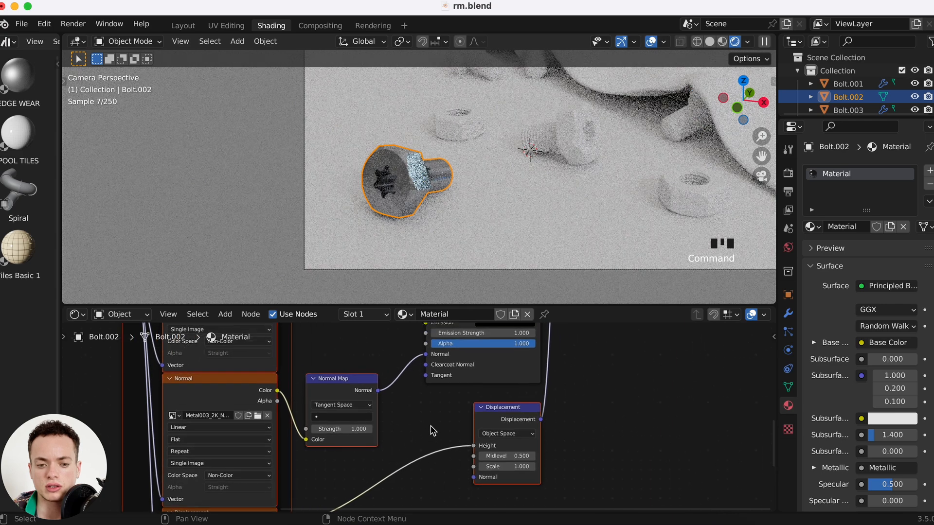
drag(68, 395, 335, 424)
drag(337, 387, 169, 411)
scroll(450, 346, up, 3)
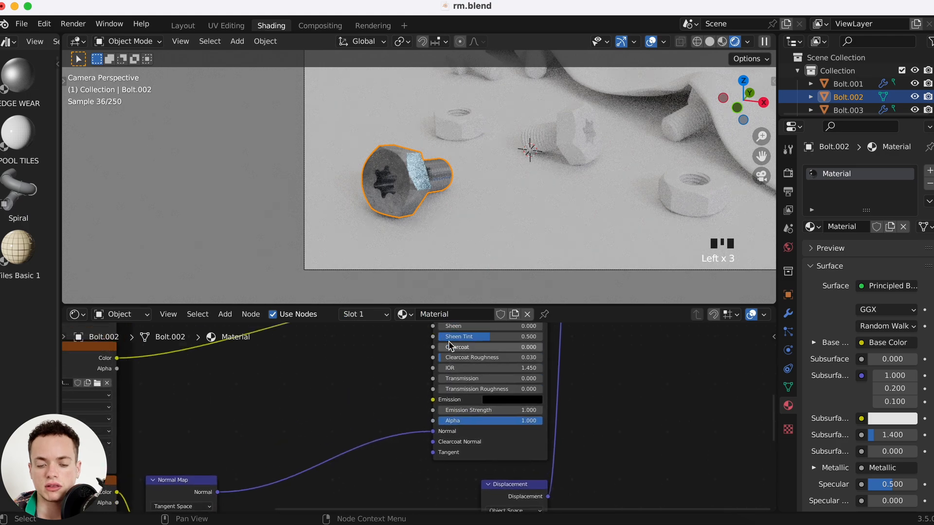
scroll(402, 354, down, 3)
scroll(371, 371, left, 2)
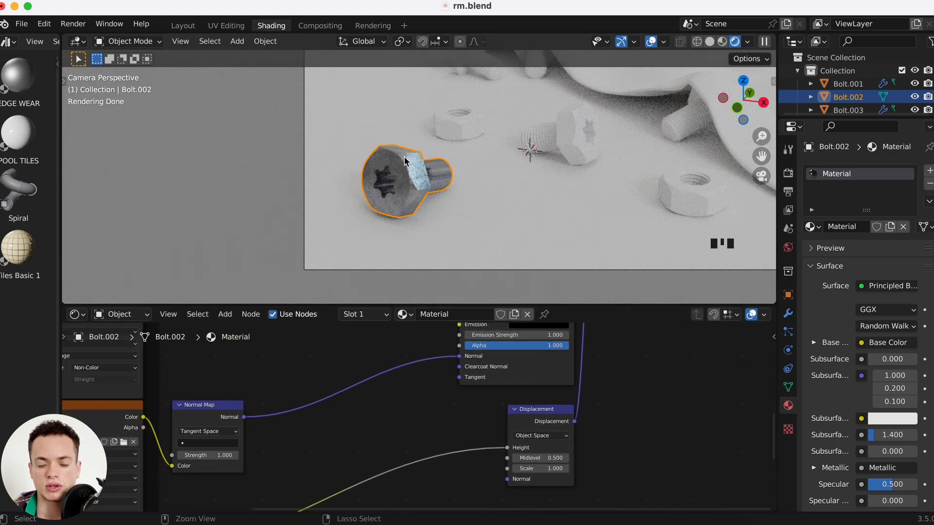
- Insert a Bevel node into the link between the Normal Map node and the Principled BSDF's Normal input
super+scroll(417, 169, up, 5)
super+scroll(417, 169, down, 5)
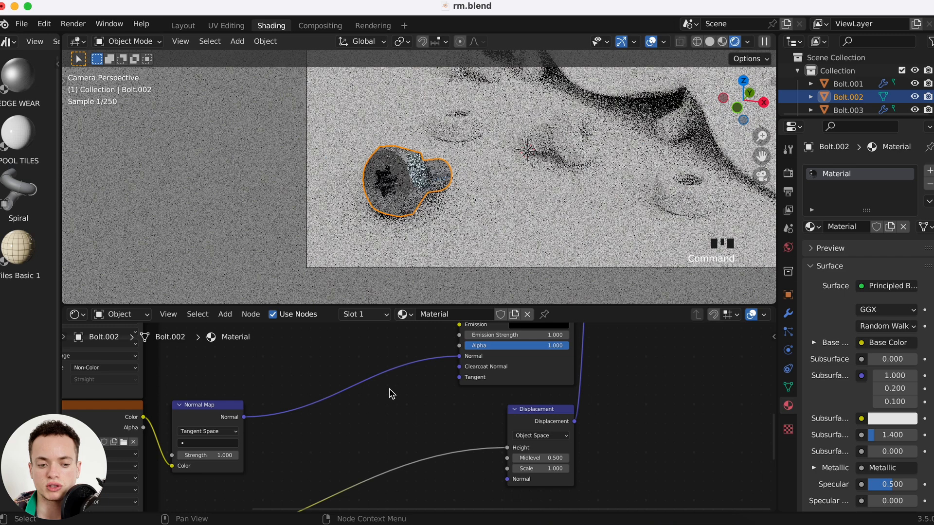
key(shift+a)
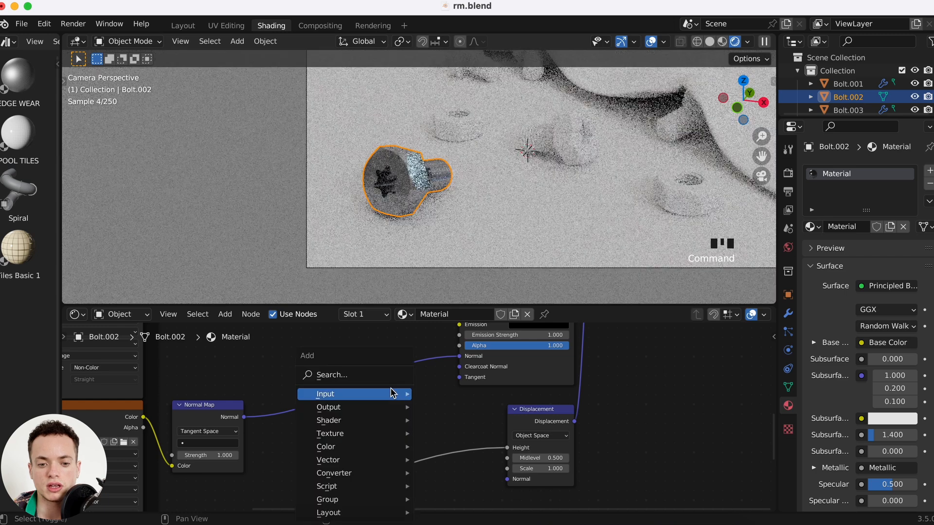
click(355, 377)
text(bev)
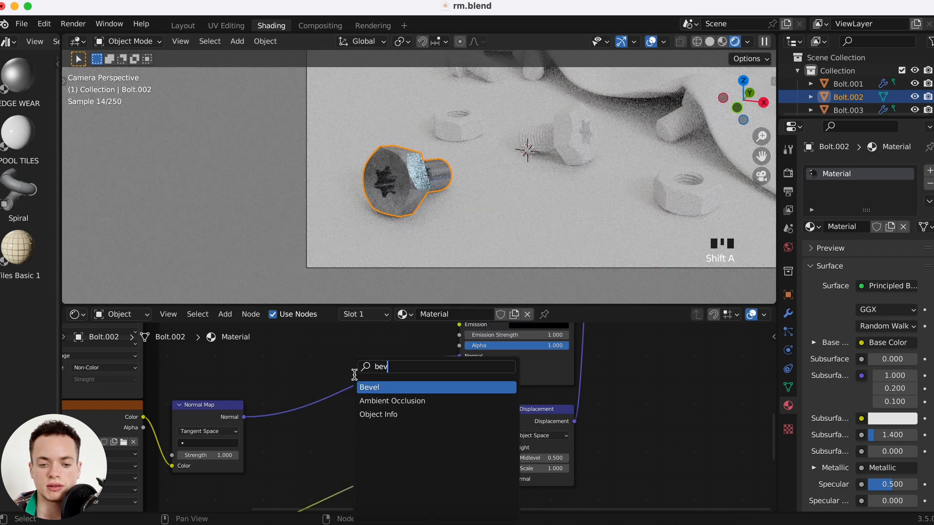
click(368, 387)
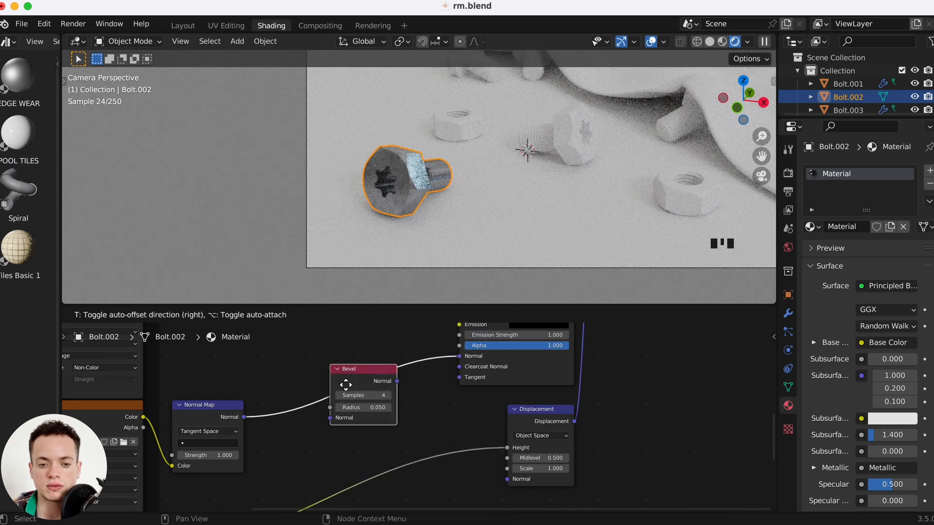
click(342, 383)
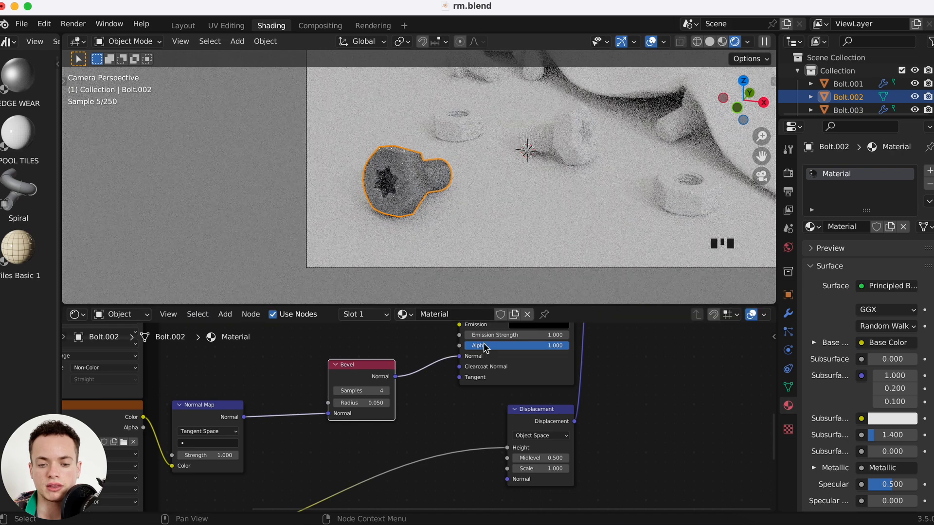
- Set the Bevel node's samples to 16 and its radius to 0.01
scroll(485, 347, up, 5)
scroll(485, 343, down, 4)
drag(364, 425, 418, 424)
scroll(399, 185, up, 5)
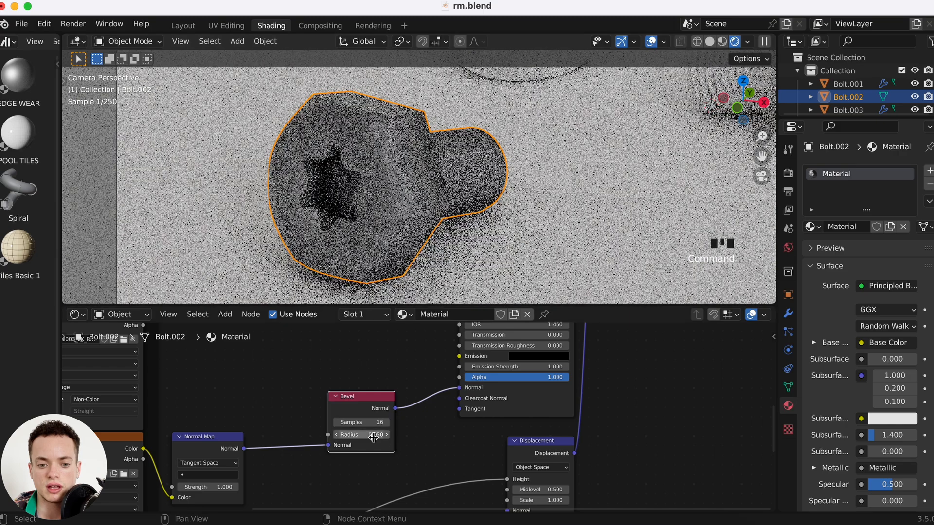
click(373, 435)
text(0.0)
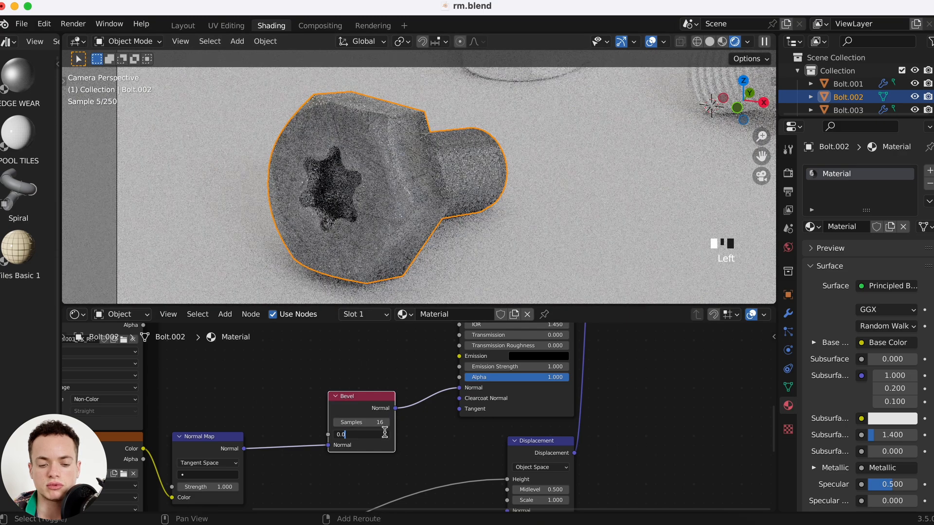
text(1)
key(Return)
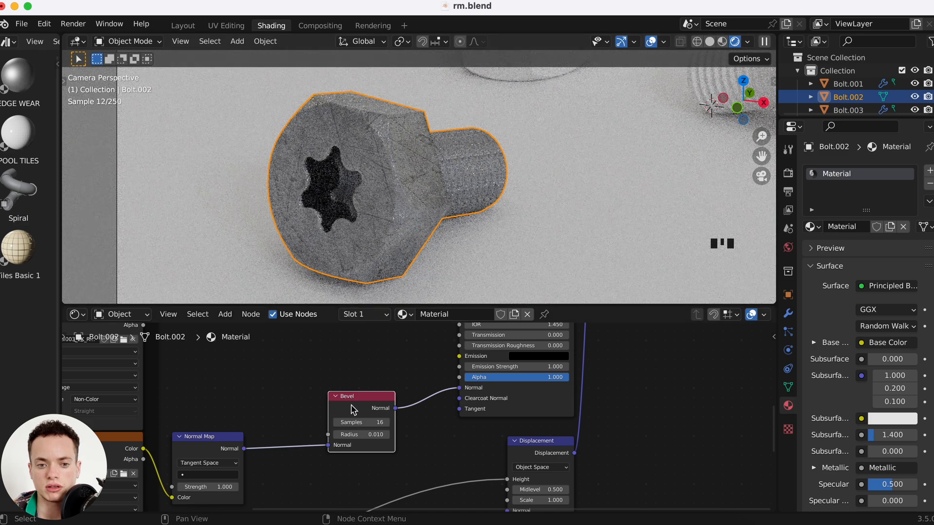
- Rename the bolt's material as metal
super+scroll(467, 192, down, 8)
click(455, 314)
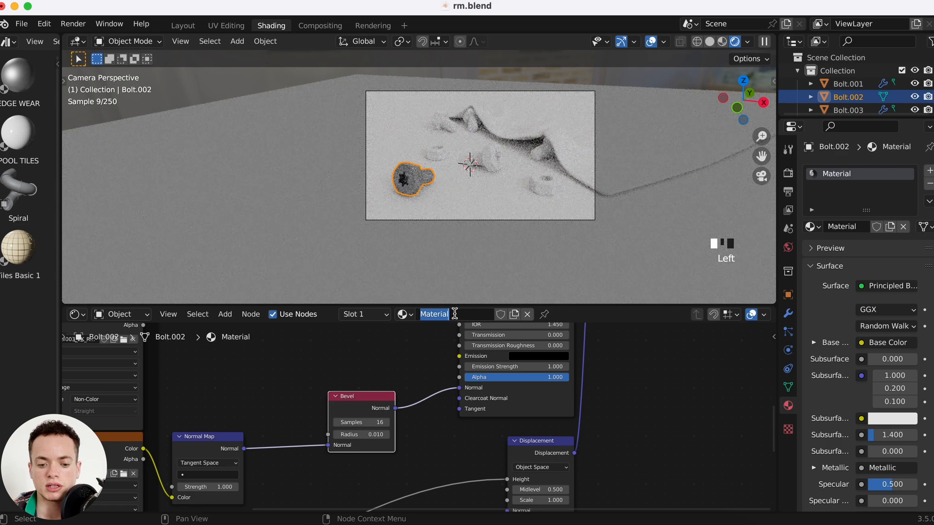
text(metal)
key(Return)
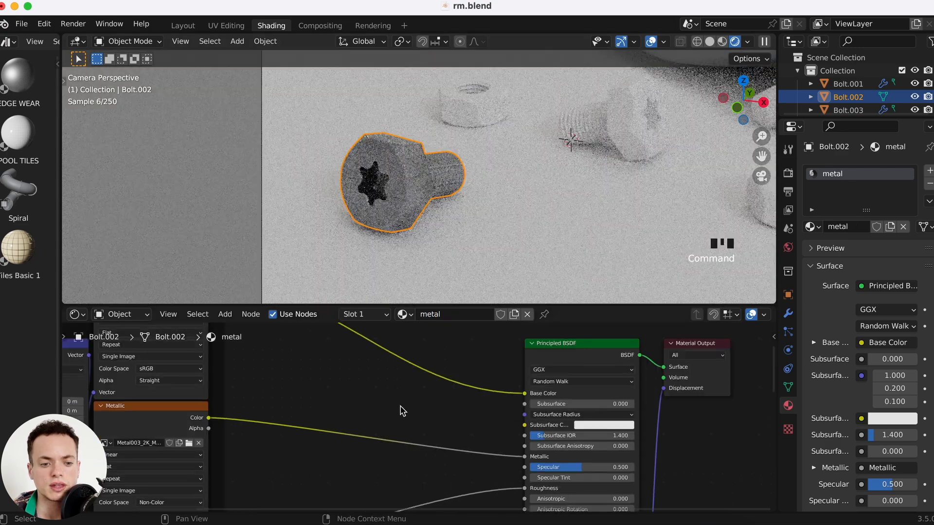
- Select all the other bolts and nuts, make Bolt.002 the active object and link its material to them
super+scroll(504, 183, down, 3)
super+scroll(503, 183, down, 5)
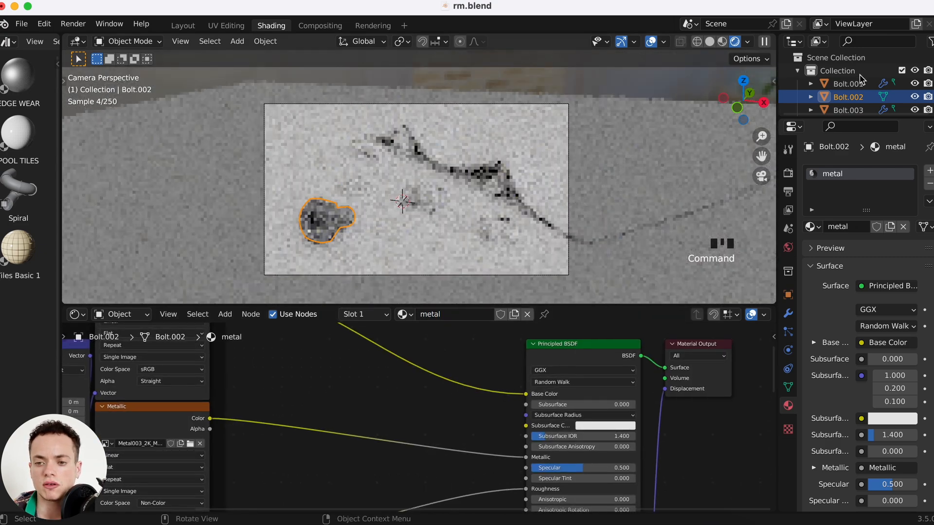
drag(872, 117, 872, 332)
click(849, 84)
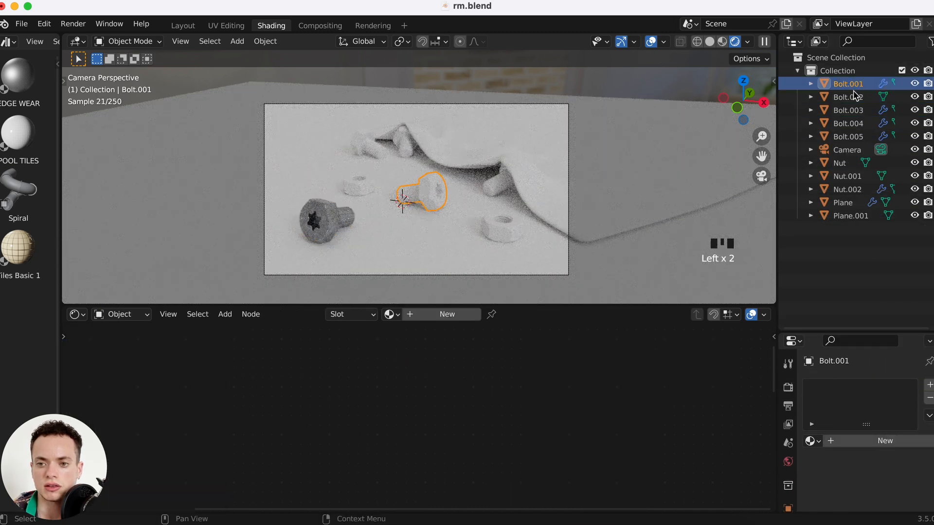
ctrl+click(849, 110)
ctrl+click(852, 124)
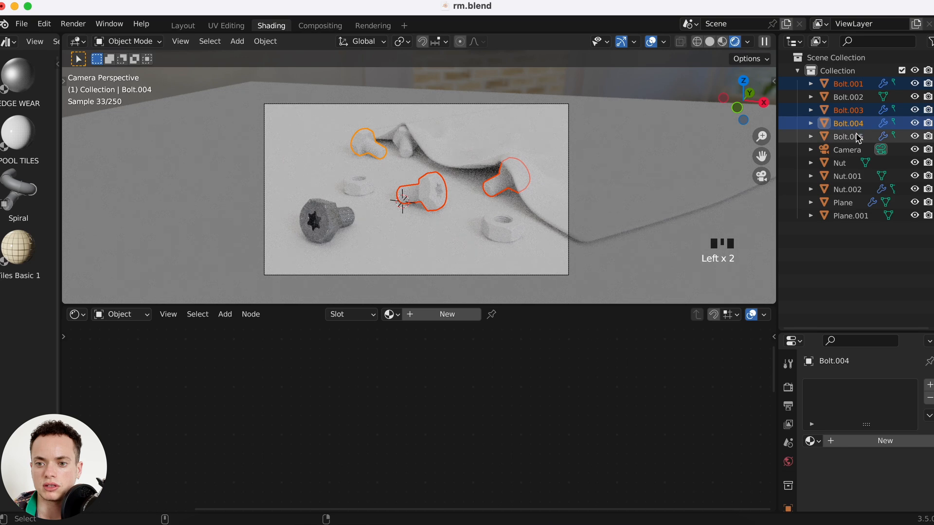
ctrl+click(856, 137)
ctrl+click(841, 163)
ctrl+click(845, 177)
ctrl+click(847, 189)
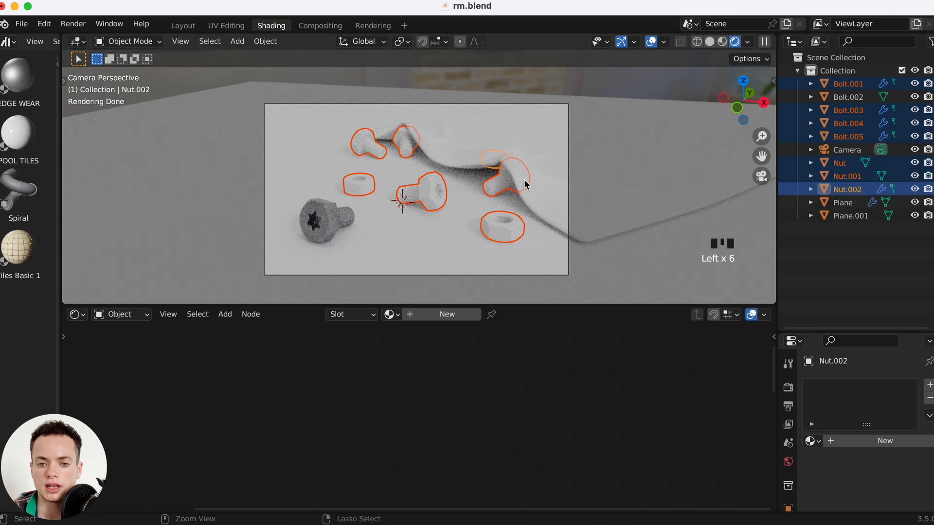
scroll(525, 184, up, 8)
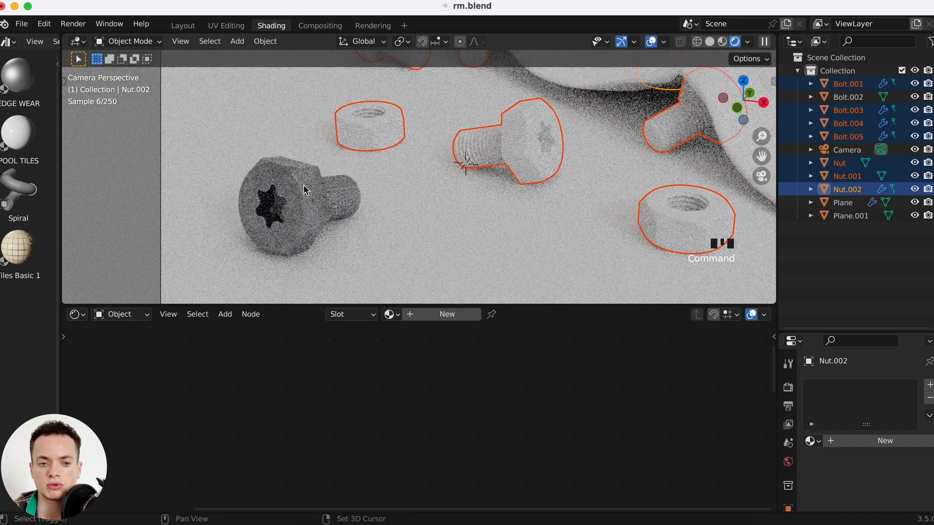
shift+click(317, 184)
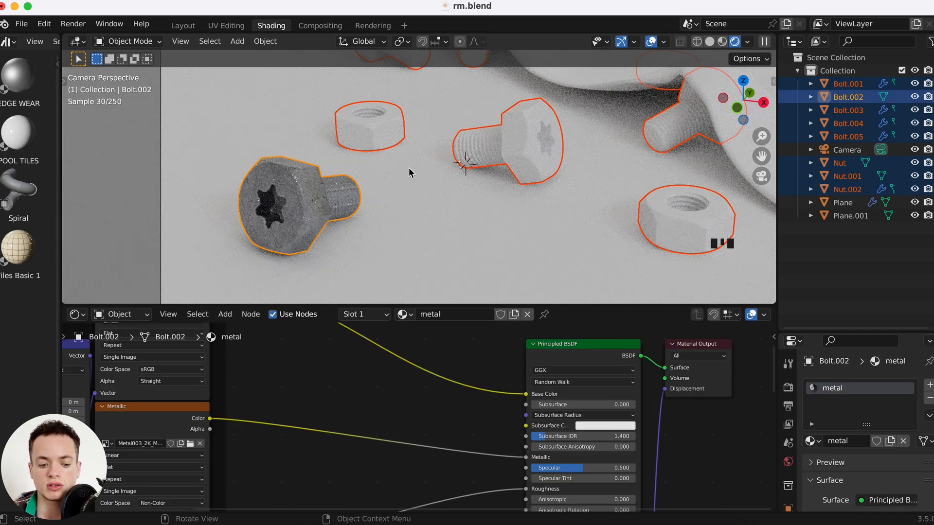
key(ctrl+l)
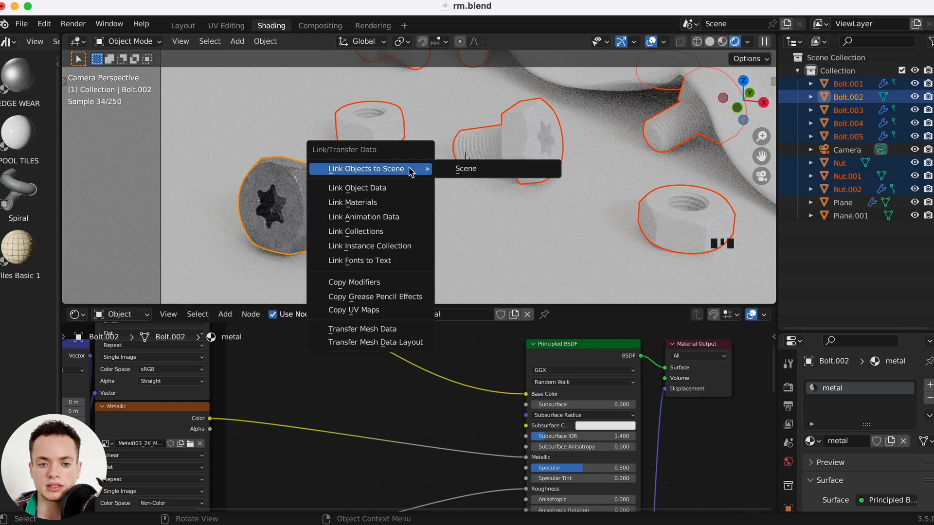
click(382, 203)
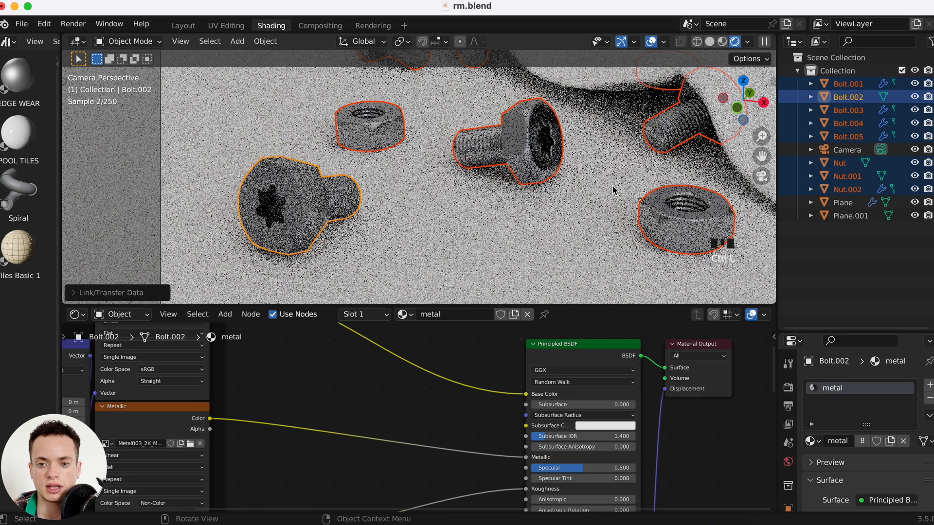
- Unwrap Bolt.001's whole mesh with Smart UV Project at a 66° angle limit and return to Object Mode
shift+scroll(611, 188, right, 10)
shift+scroll(612, 191, right, 5)
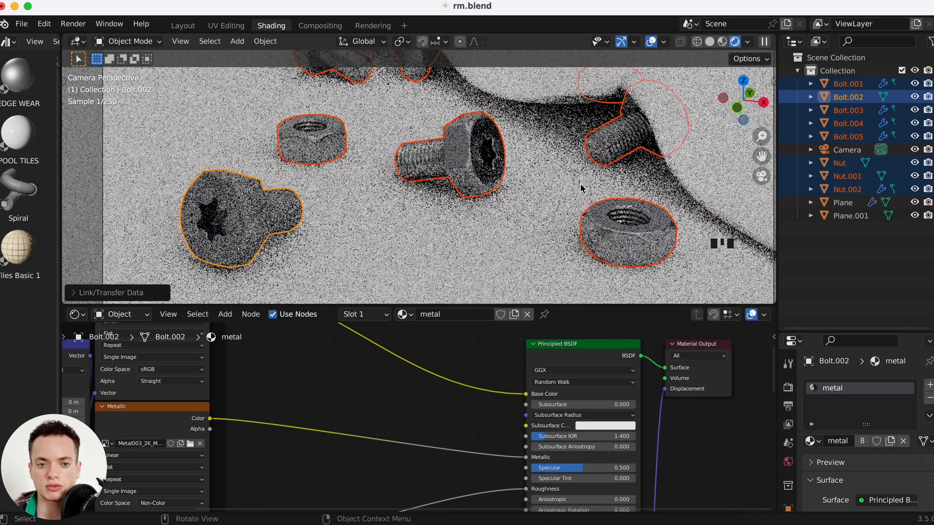
click(518, 184)
click(477, 148)
scroll(476, 149, up, 6)
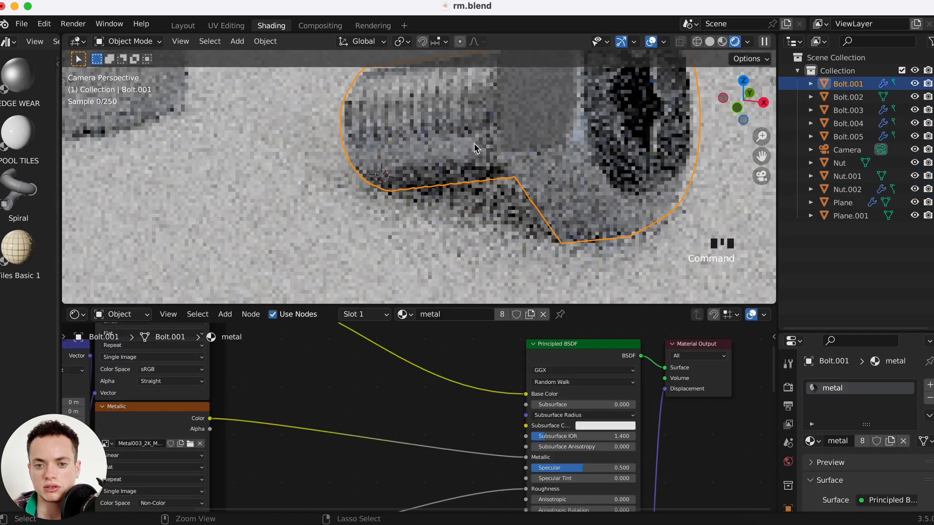
shift+scroll(474, 144, right, 3)
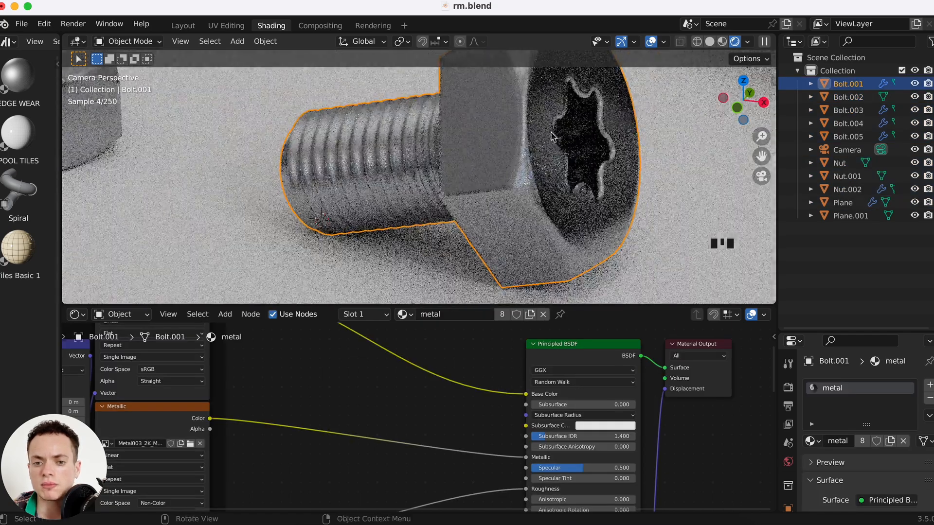
key(Tab)
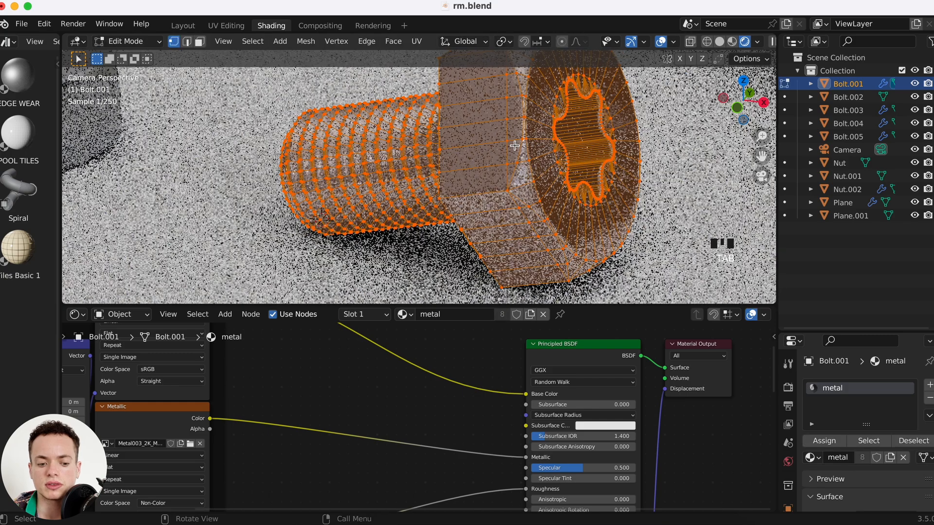
key(u)
click(515, 145)
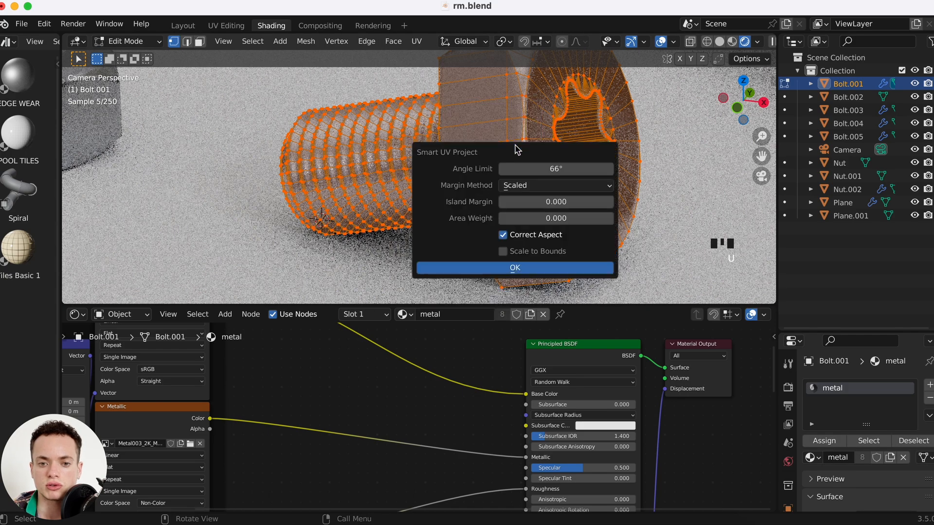
key(Return)
key(Tab)
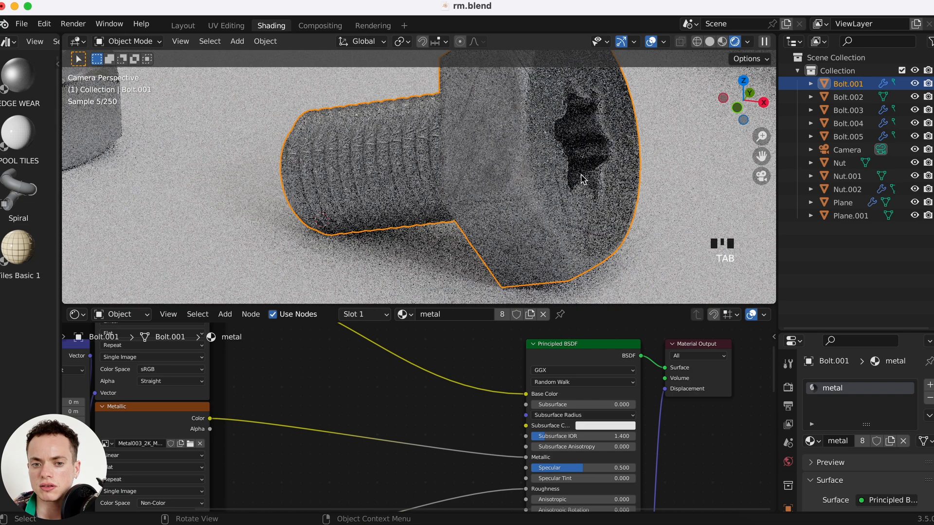
- Select Nut, Nut.001 and Bolt.003 to Bolt.005, unwrap them together with Smart UV Project and return to Object Mode
super+scroll(582, 179, down, 10)
super+scroll(596, 221, up, 3)
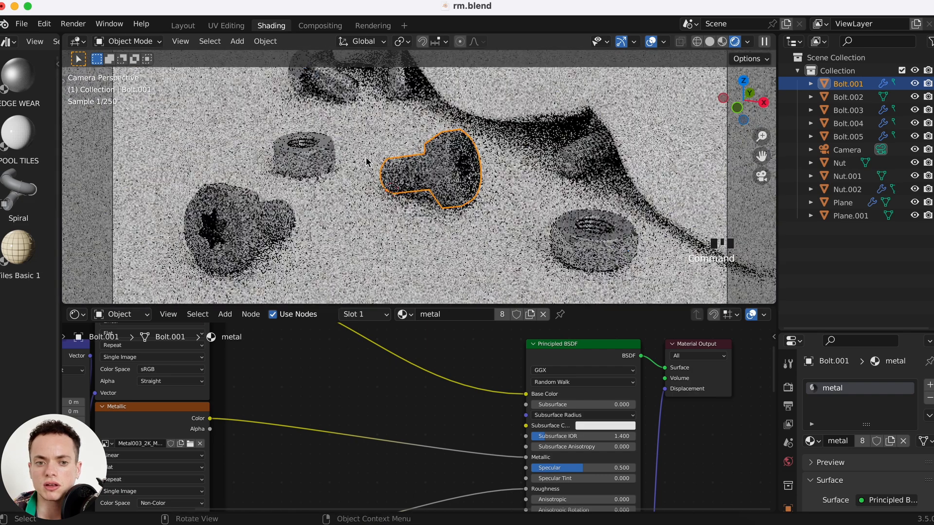
click(304, 155)
shift+click(594, 241)
shift+click(592, 143)
shift+click(403, 80)
shift+click(341, 85)
shift+scroll(540, 158, up, 3)
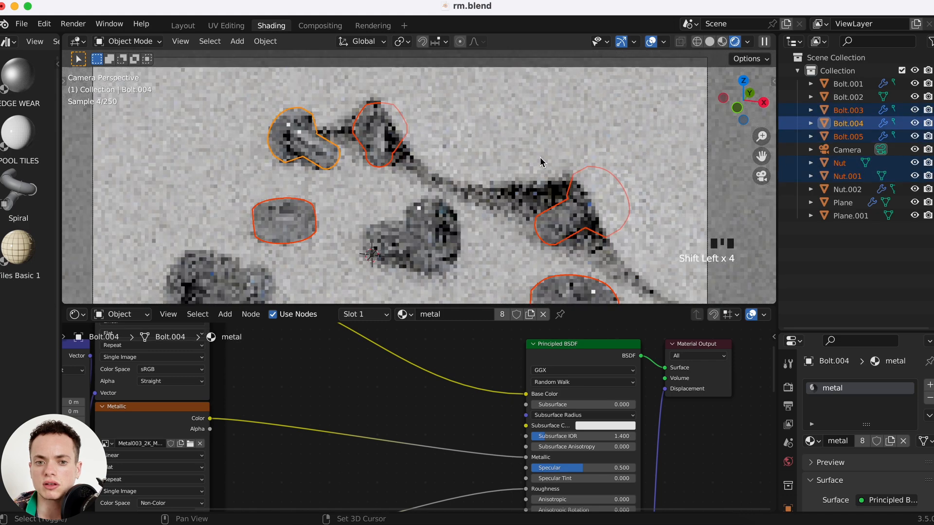
super+click(861, 84)
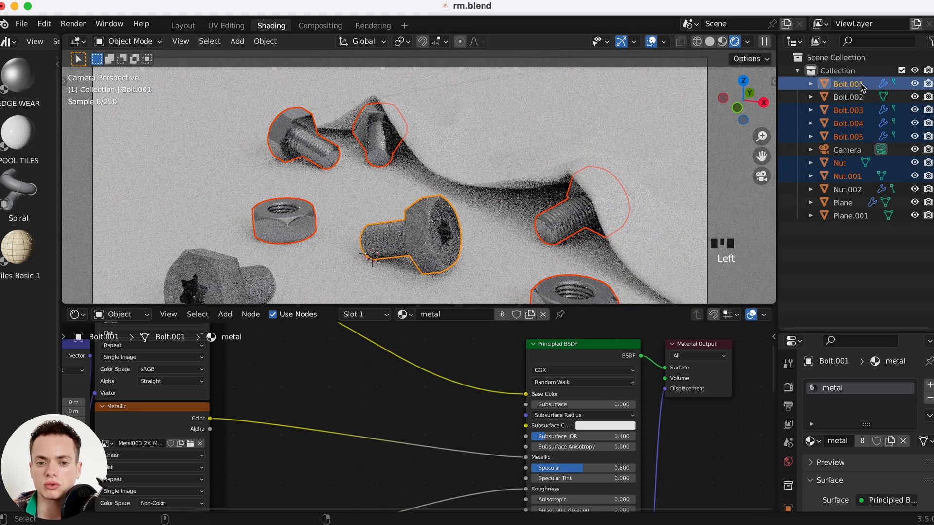
super+click(861, 84)
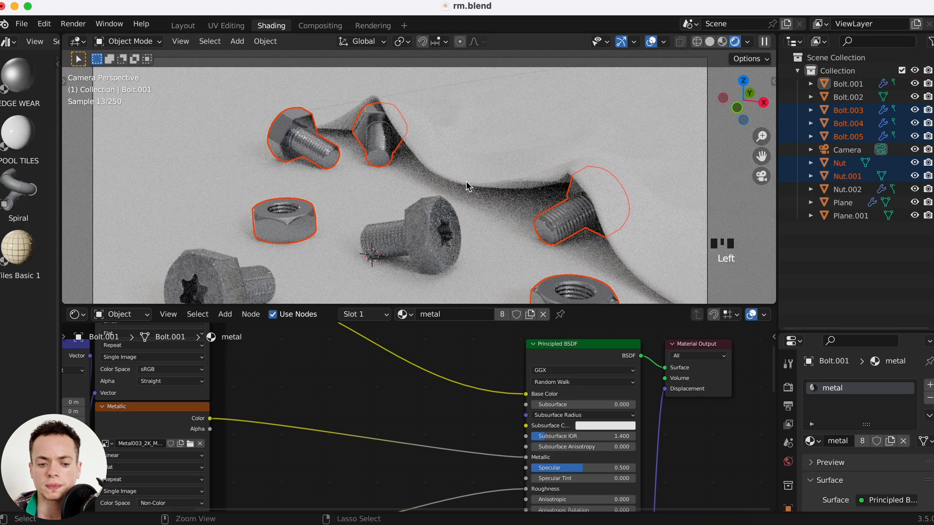
key(Tab)
key(u)
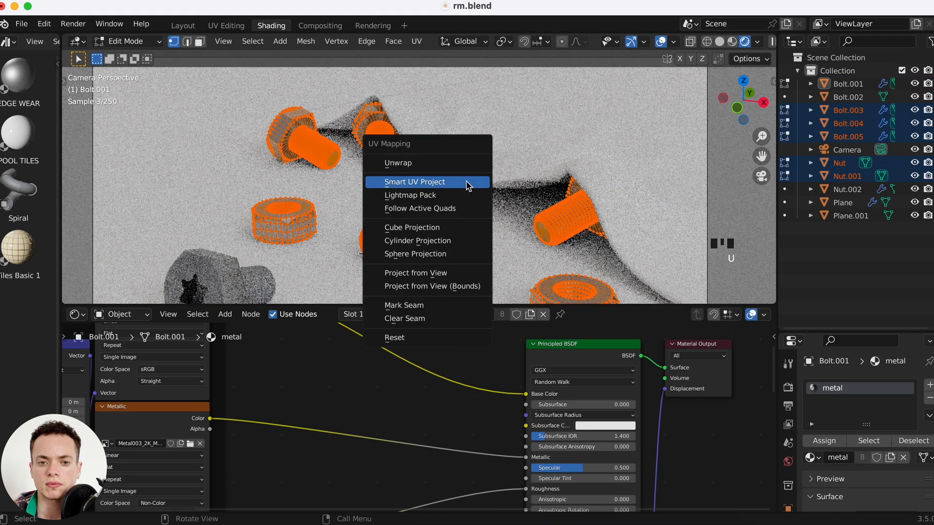
click(467, 183)
key(Return)
key(Tab)
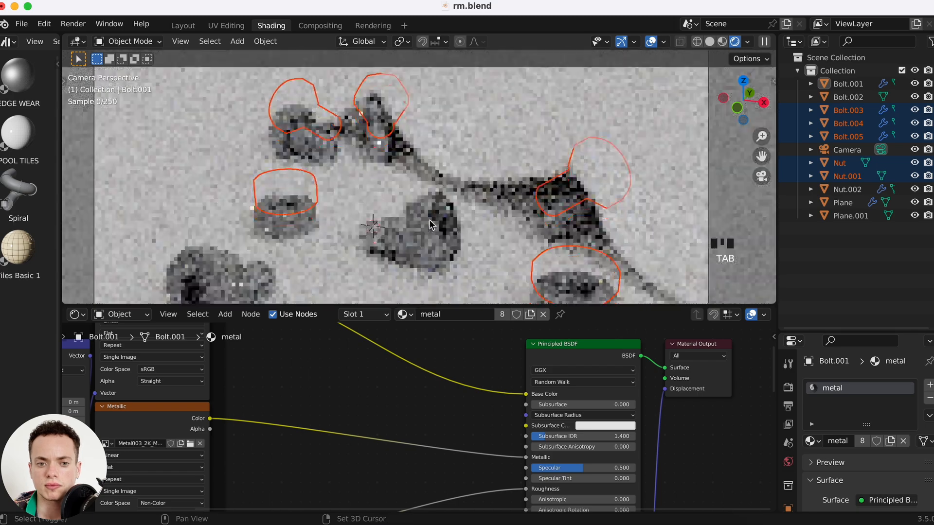
- Save the file with the cloth plane selected and switch to the Layout workspace
click(517, 127)
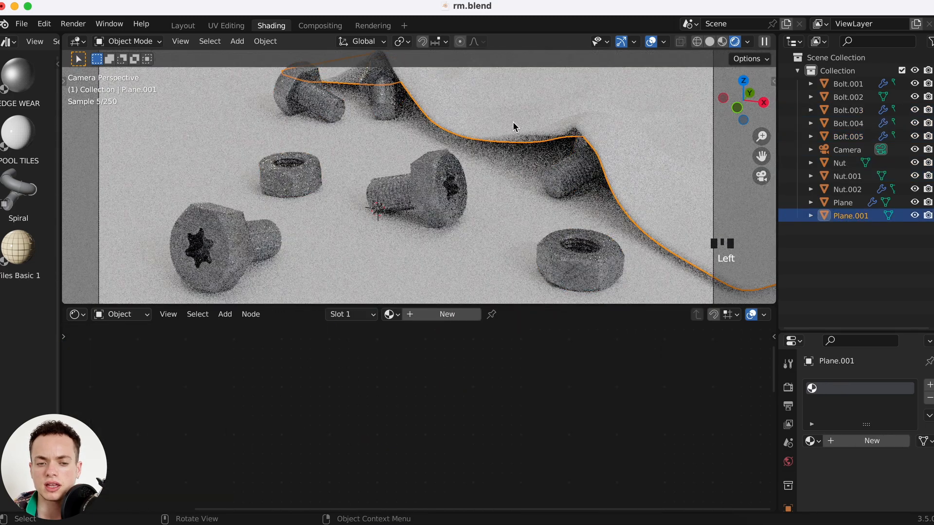
key(super+s)
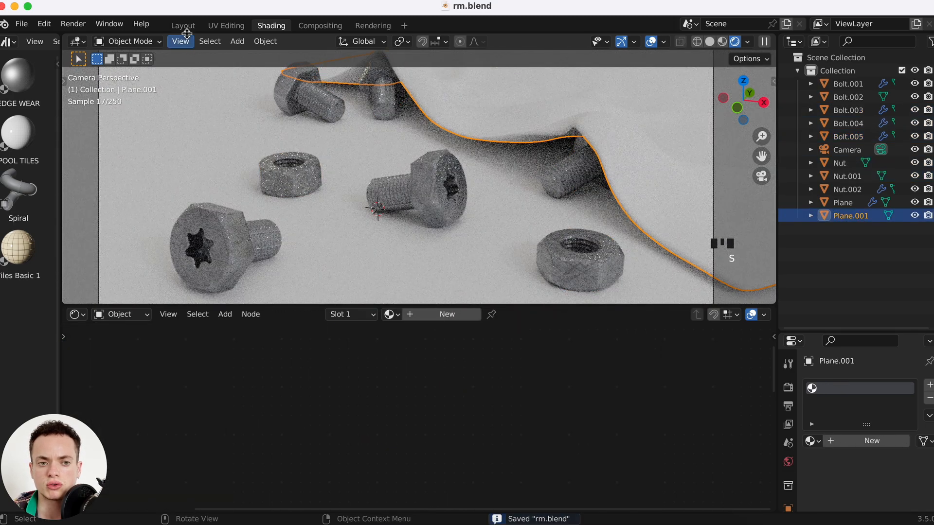
click(183, 26)
key(shift+Tab)
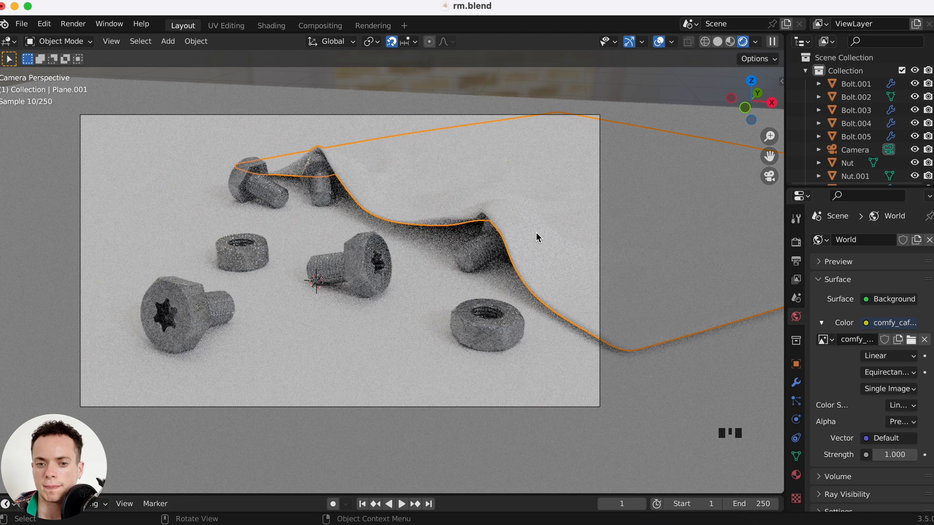
- Create a new material for the cloth plane and name it plastic
click(796, 476)
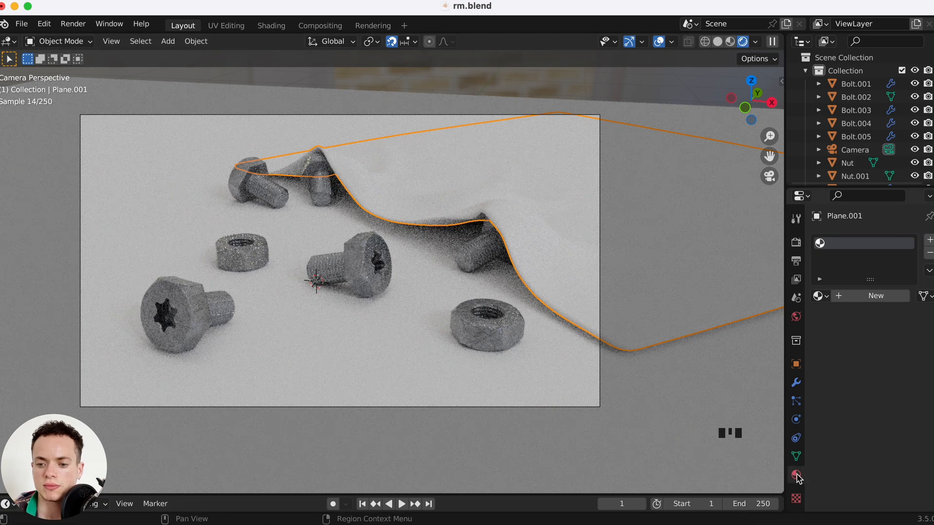
click(878, 297)
click(851, 296)
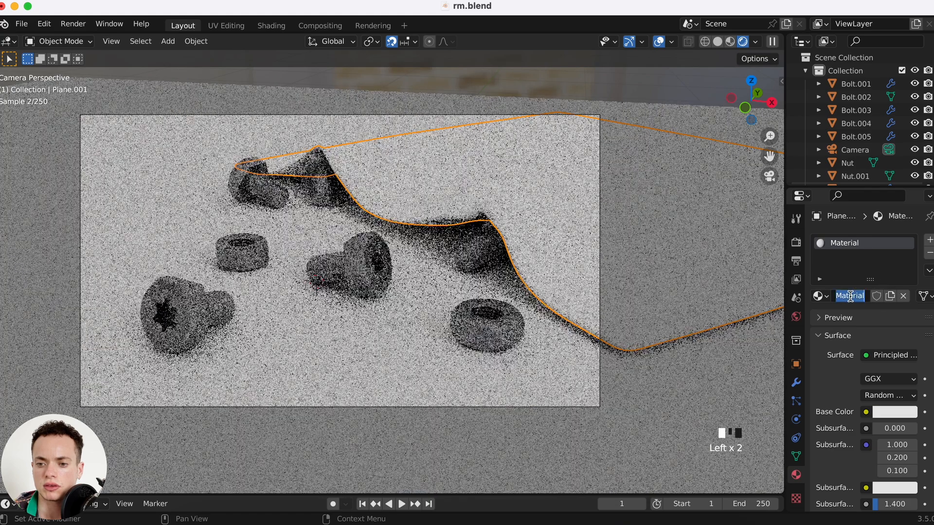
click(850, 296)
text(plas)
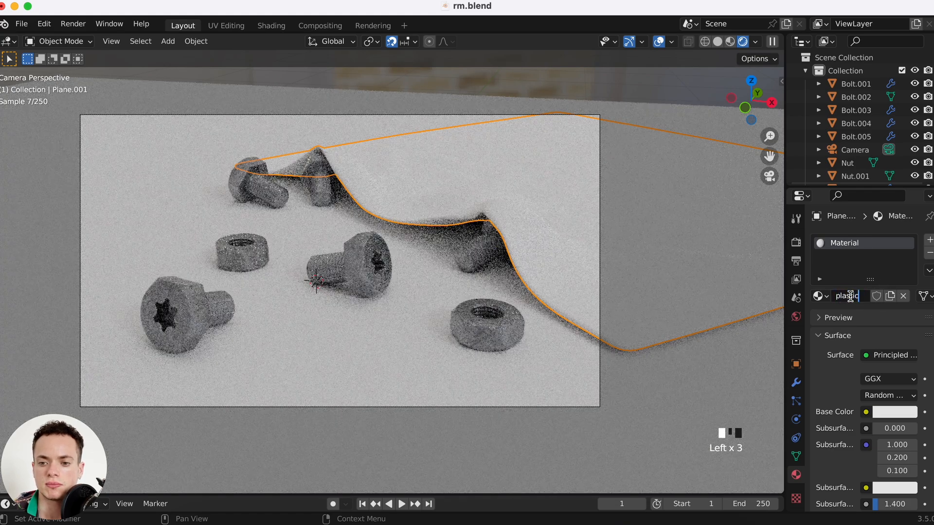
text(tic)
key(Return)
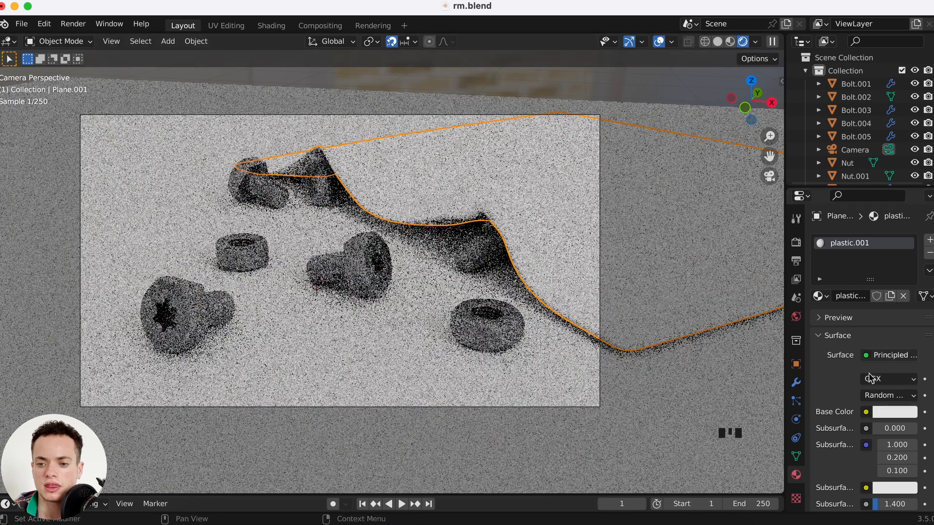
- Set the plastic material's base colour to a light blue, about hue 0.646 and saturation 0.612, and darken it slightly
scroll(839, 422, down, 5)
click(895, 327)
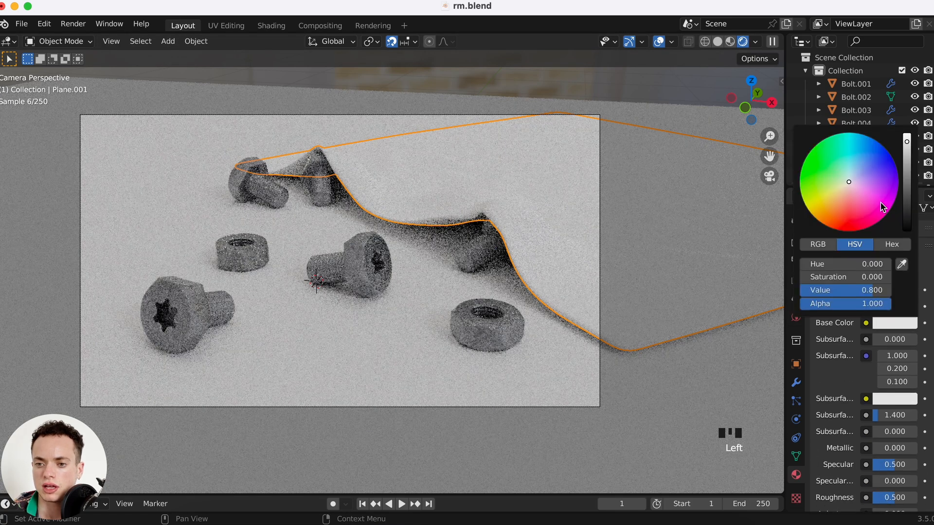
mouse_move(848, 184)
mouse_down()
mouse_move(872, 165)
mouse_move(862, 170)
mouse_up()
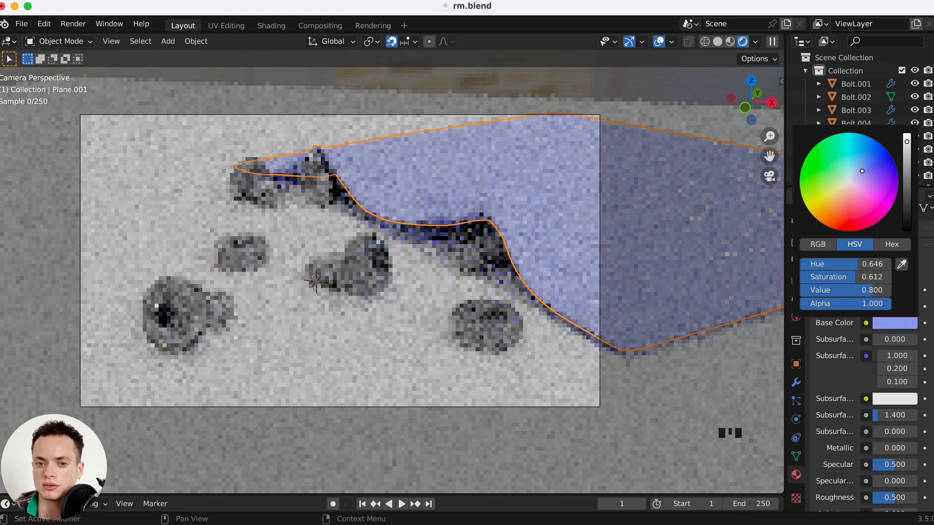
mouse_move(907, 145)
mouse_down()
mouse_move(907, 162)
mouse_move(907, 145)
mouse_up()
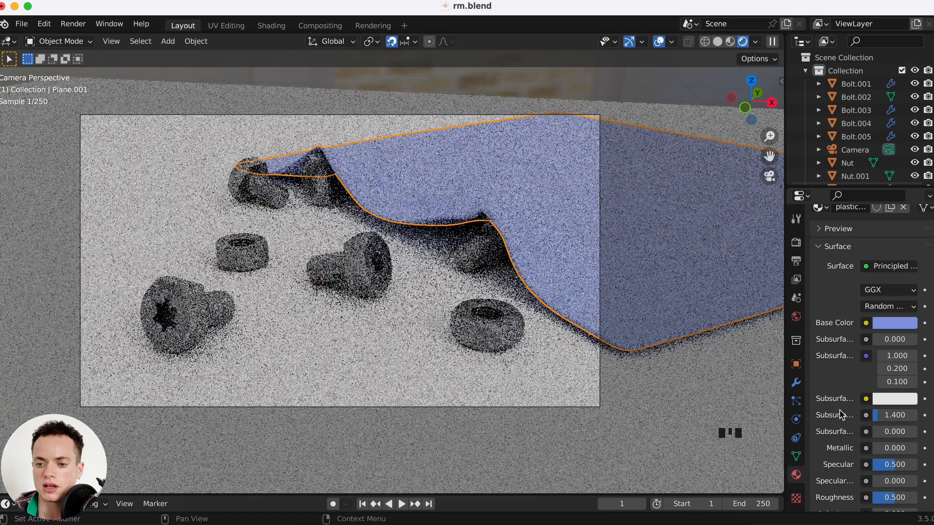
- Set the plastic material's specular to about 0.659 and its roughness to about 0.225
scroll(842, 415, down, 3)
scroll(845, 390, down, 1)
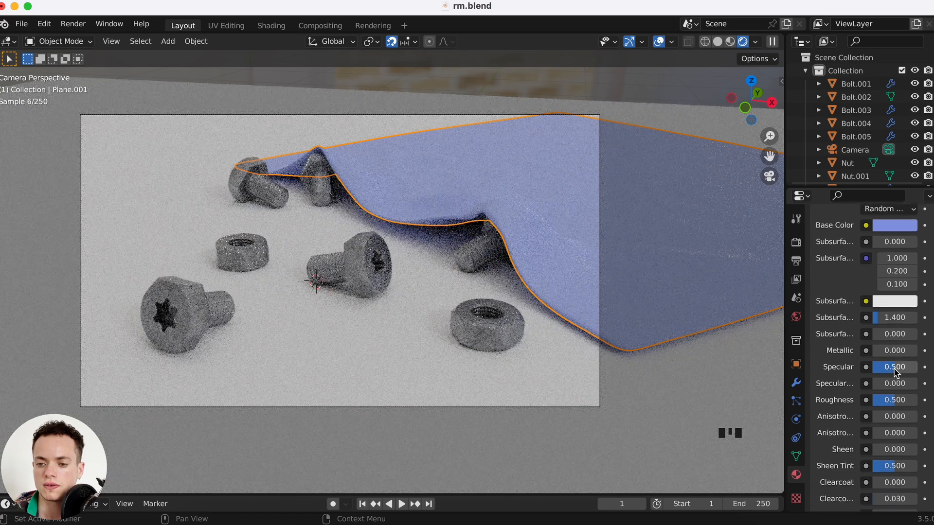
drag(895, 367, 902, 367)
drag(890, 403, 885, 404)
click(895, 226)
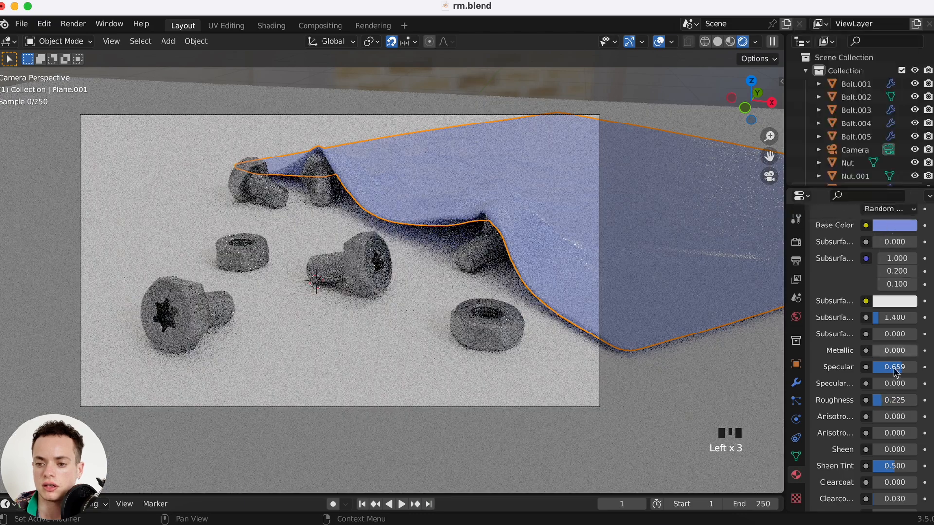
- Set the plastic material's IOR to 1.46 and its transmission to 1.000
scroll(833, 377, down, 5)
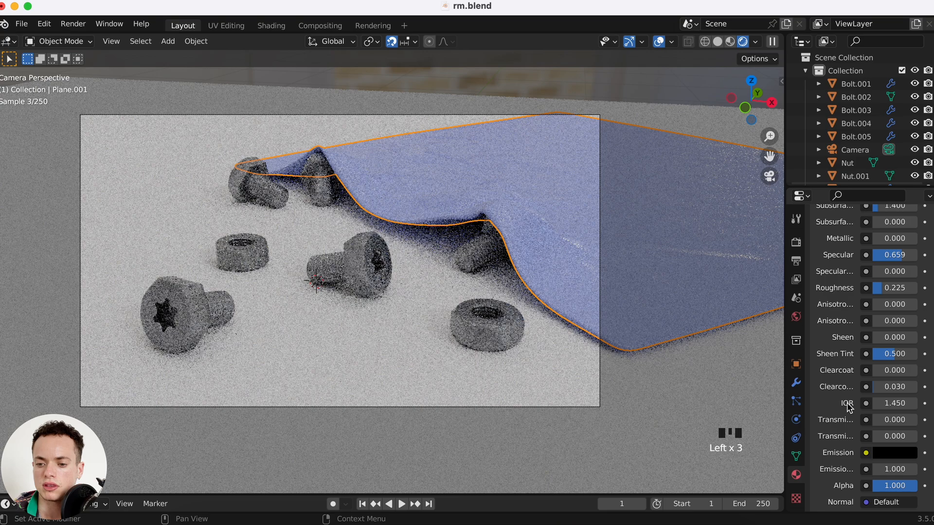
click(896, 403)
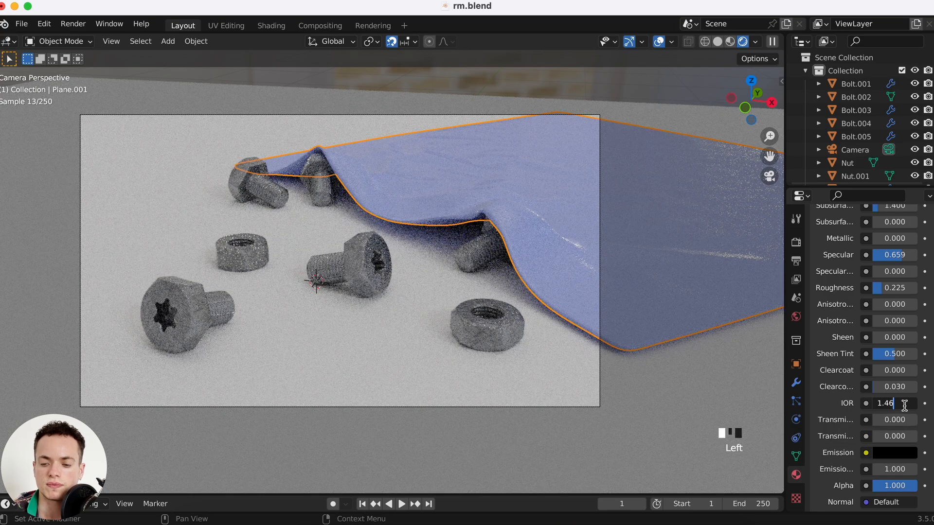
key(Return)
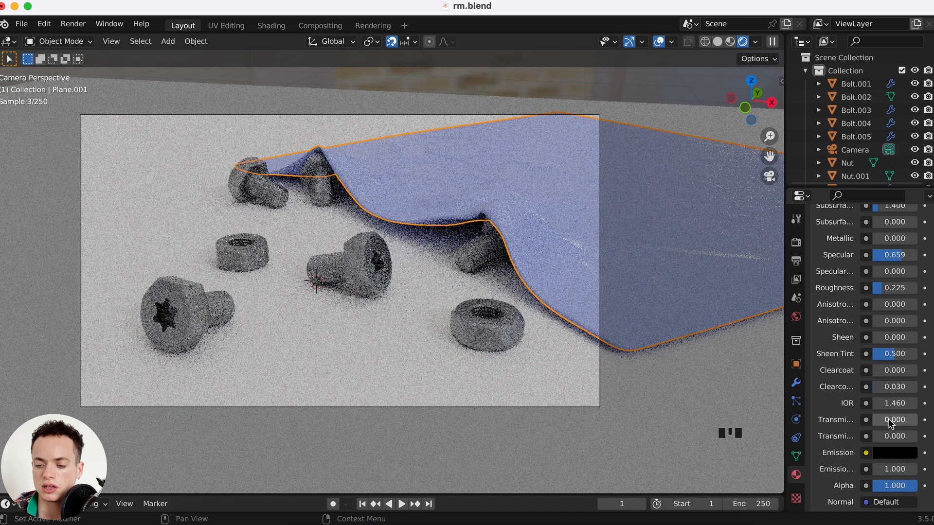
drag(891, 423, 917, 422)
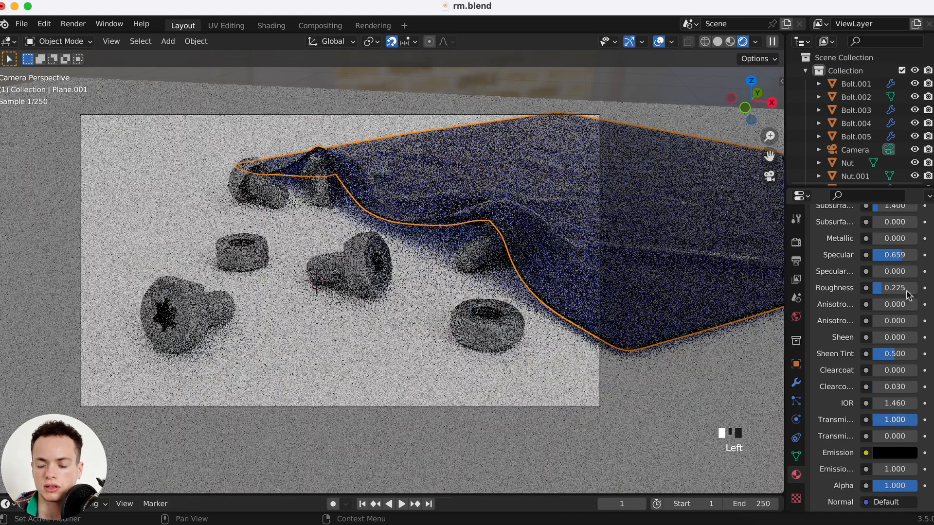
- Shift the cloth's base colour to a paler blue and select the ground plane
scroll(907, 295, up, 8)
click(895, 307)
drag(853, 267, 840, 267)
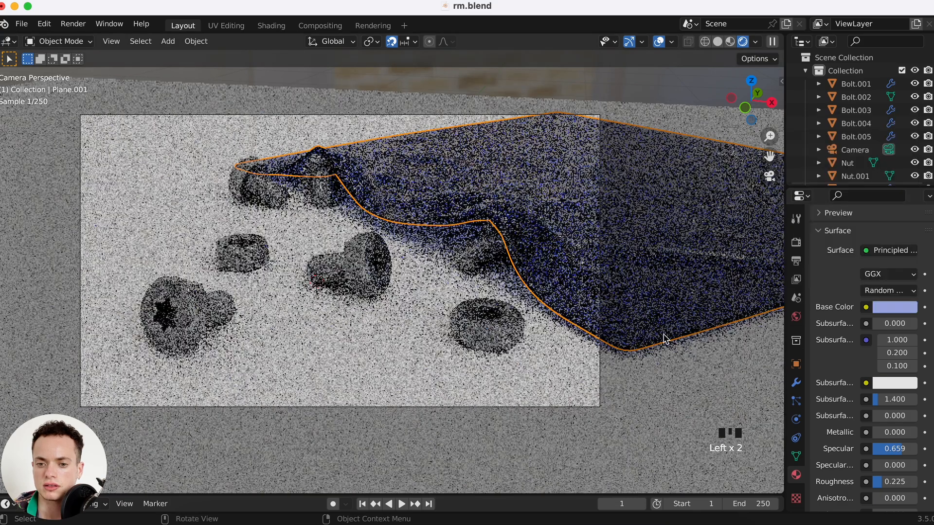
click(658, 315)
click(720, 385)
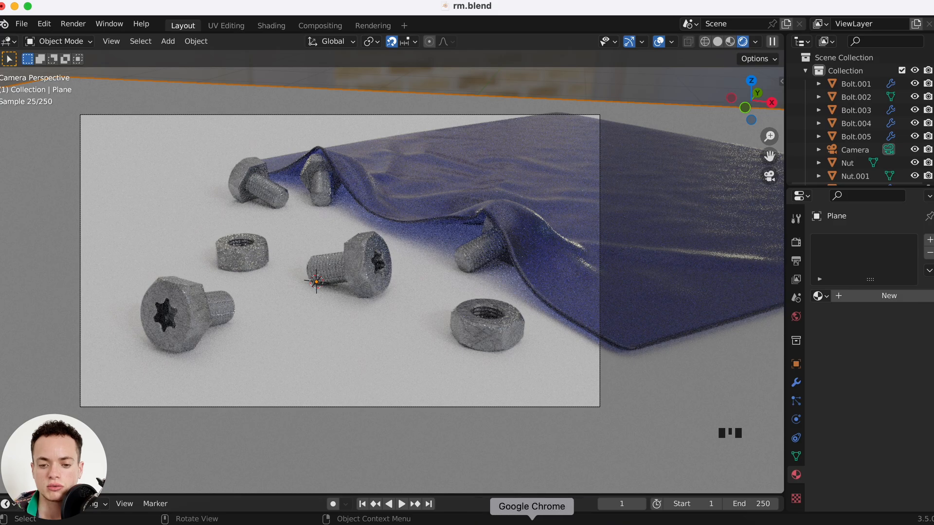
- Switch to Chrome and look over the Metal 003 texture preview and its download options on ambientCG
click(532, 522)
scroll(327, 181, up, 10)
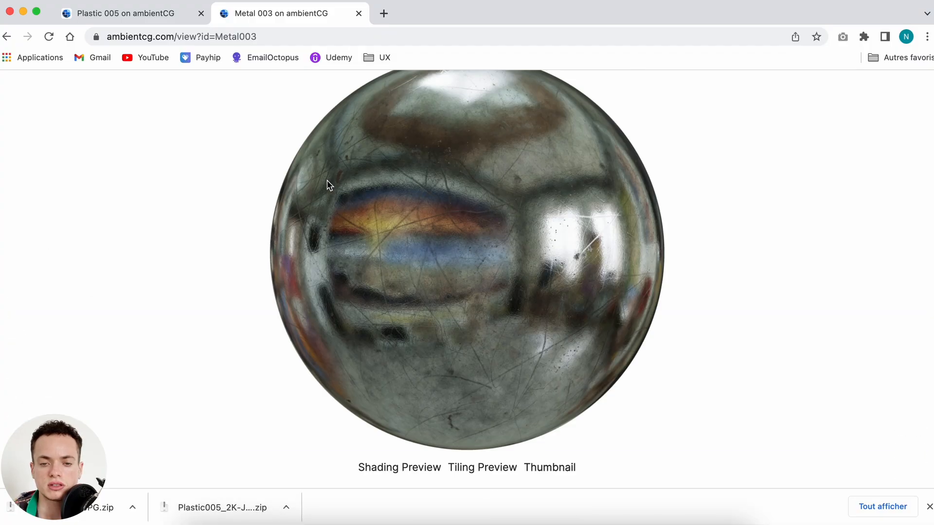
scroll(254, 341, down, 3)
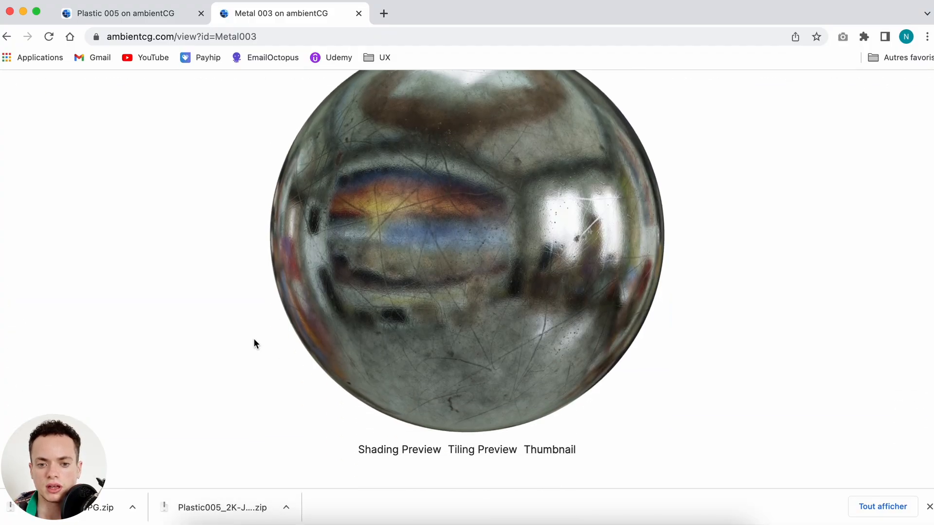
scroll(254, 343, down, 1)
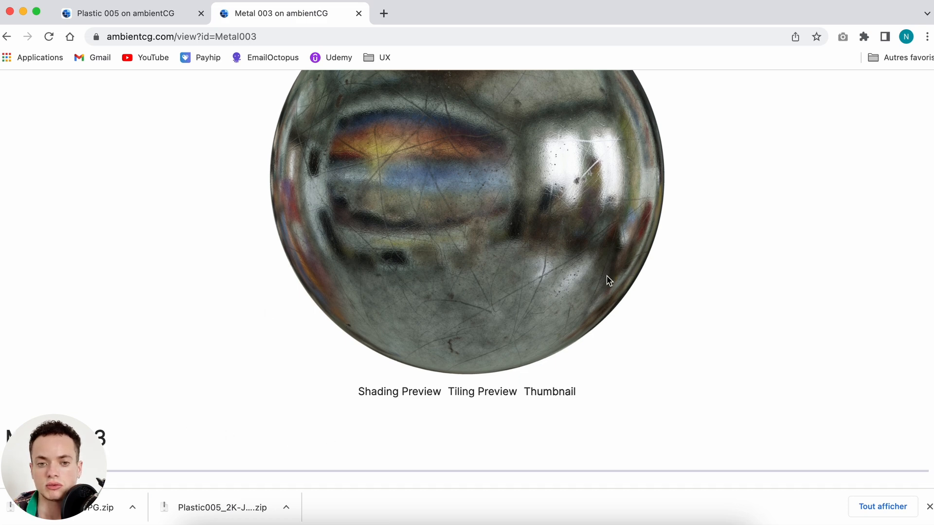
scroll(609, 281, down, 2)
scroll(320, 266, down, 2)
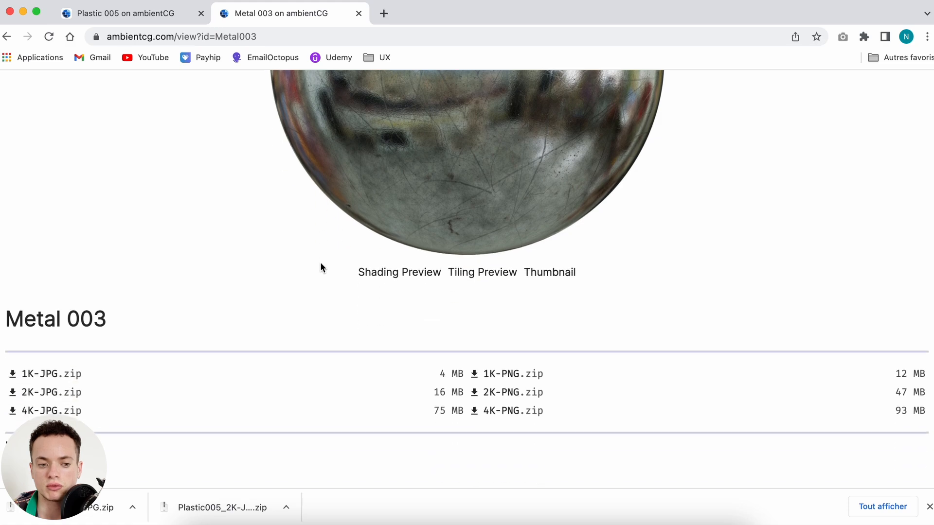
- Search the ambientCG assets for "plastic" and view the Plastic 005 material page
scroll(322, 267, up, 6)
click(55, 90)
click(122, 87)
text(plastic)
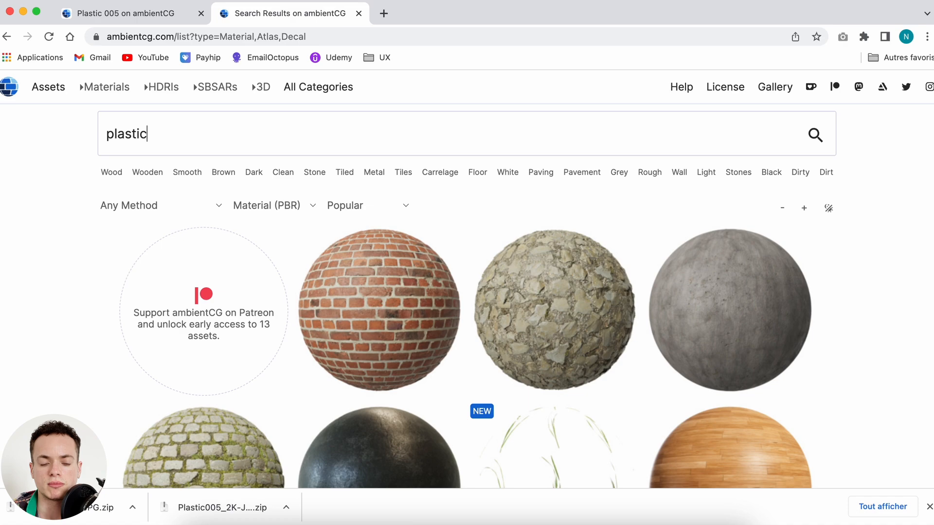
key(Return)
scroll(432, 238, down, 10)
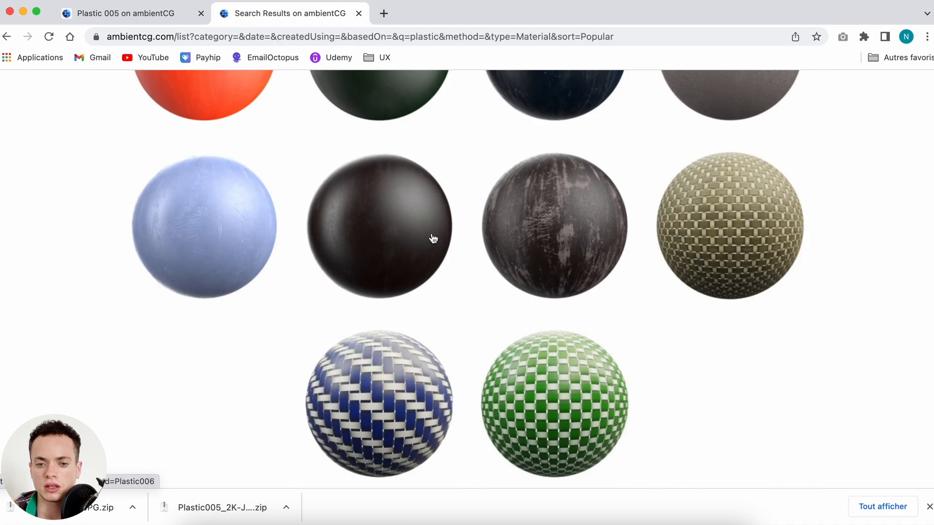
scroll(433, 238, up, 5)
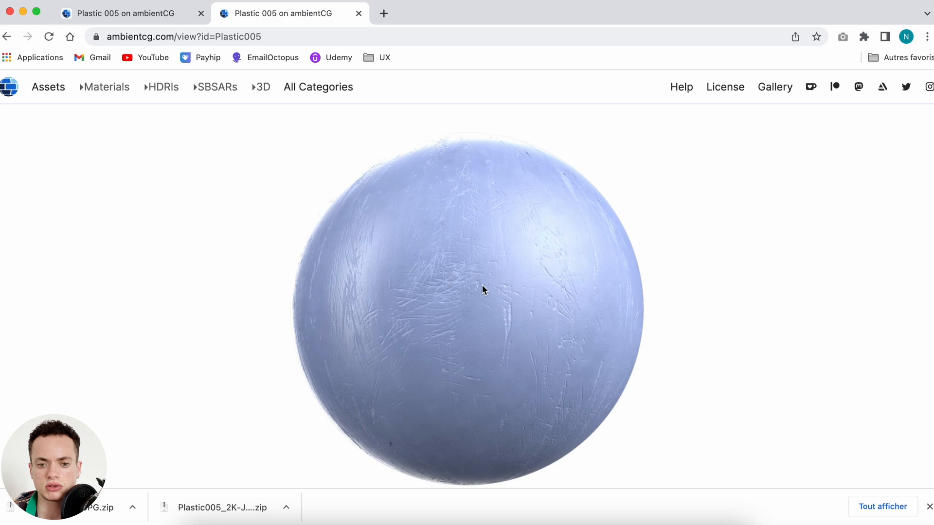
scroll(472, 349, down, 6)
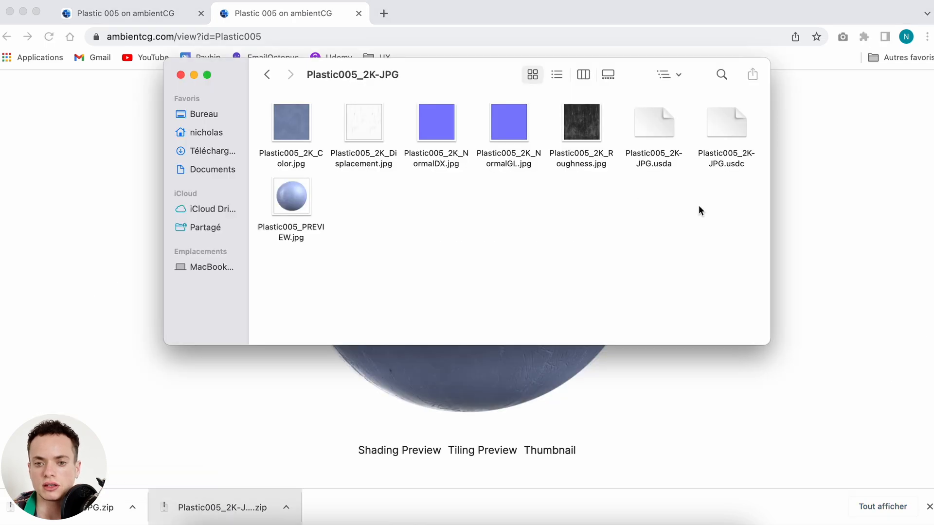
- Inspect the Plastic005_2K NormalGL and Roughness maps from the Plastic005_2K-JPG folder
drag(735, 239, 382, 168)
click(506, 220)
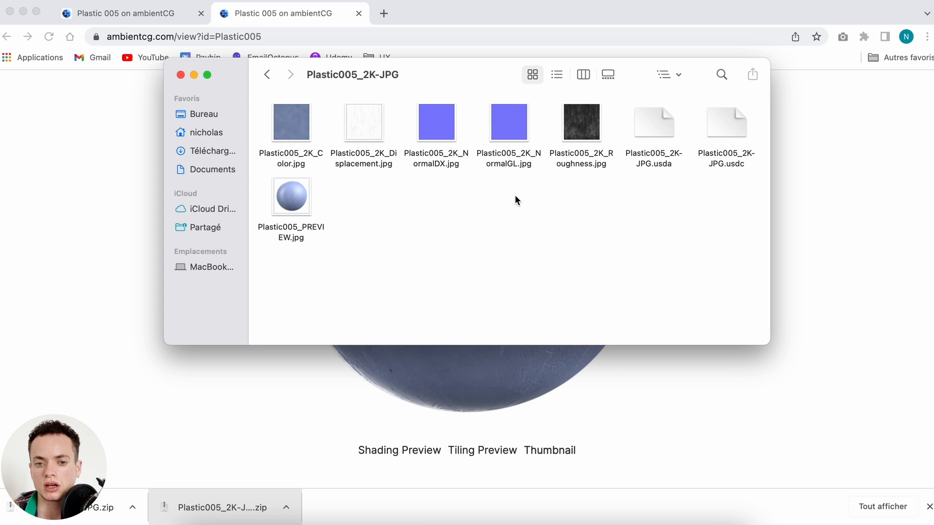
double_click(509, 146)
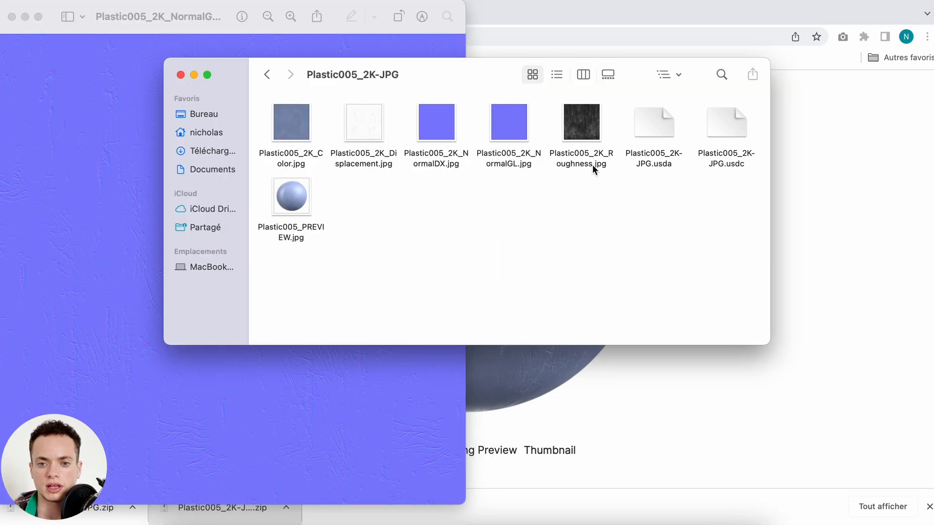
double_click(591, 166)
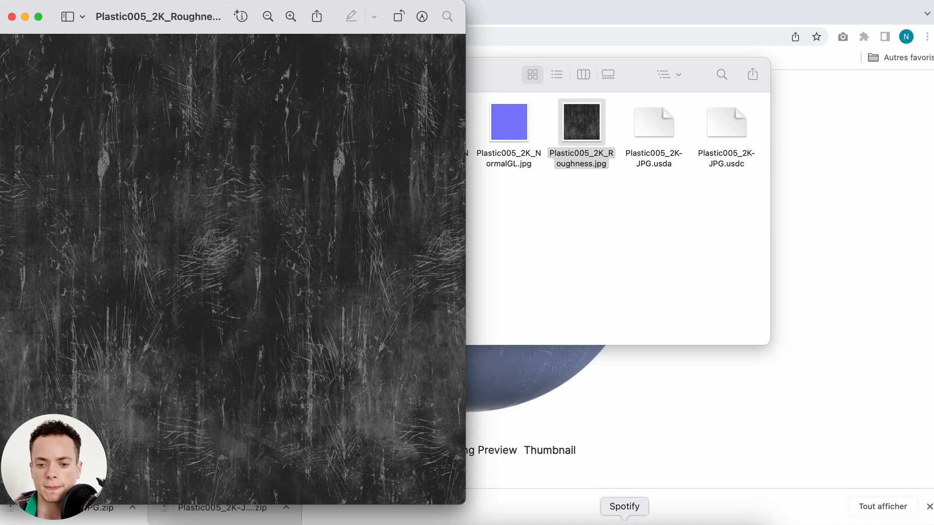
- Switch back to Blender, change to the Shading workspace and select the cloth plane to show its nodes
click(587, 522)
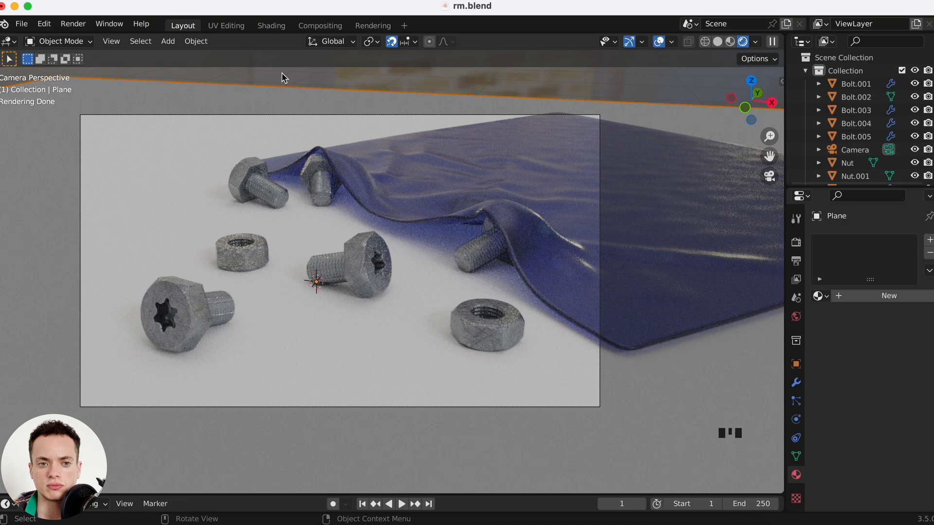
click(271, 25)
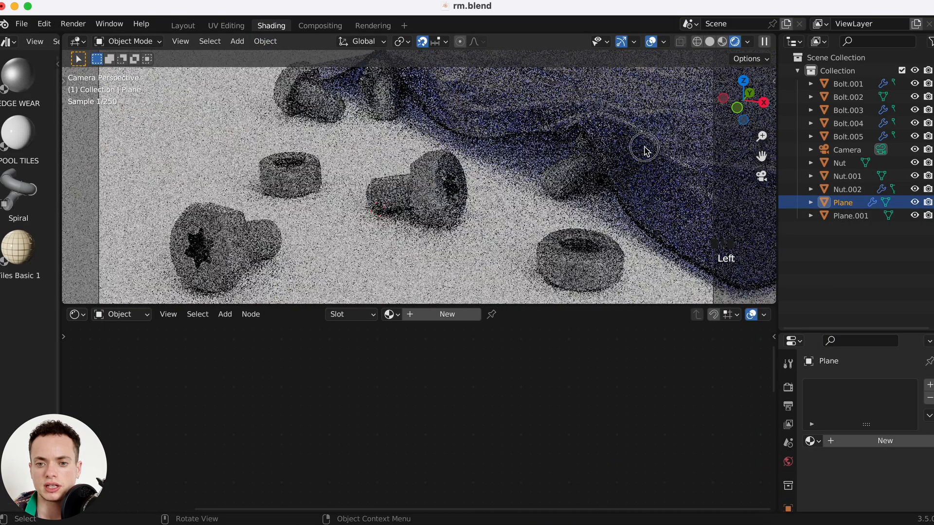
click(643, 147)
scroll(436, 379, right, 3)
click(434, 378)
click(313, 376)
- Add an Image Texture node with Plastic005_2K_Roughness.jpg and connect its Color to the Principled BSDF's Roughness
key(shift+a)
text(ima)
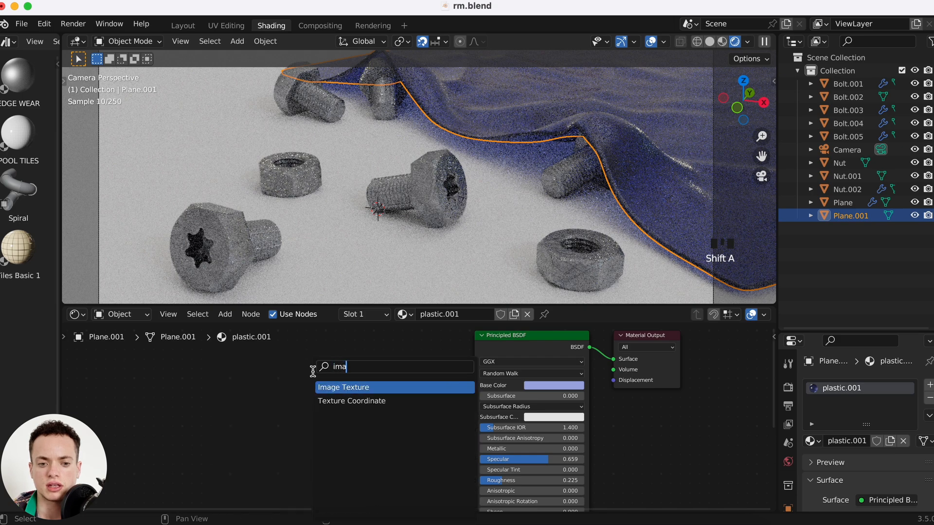
click(331, 388)
click(344, 387)
drag(343, 373, 463, 482)
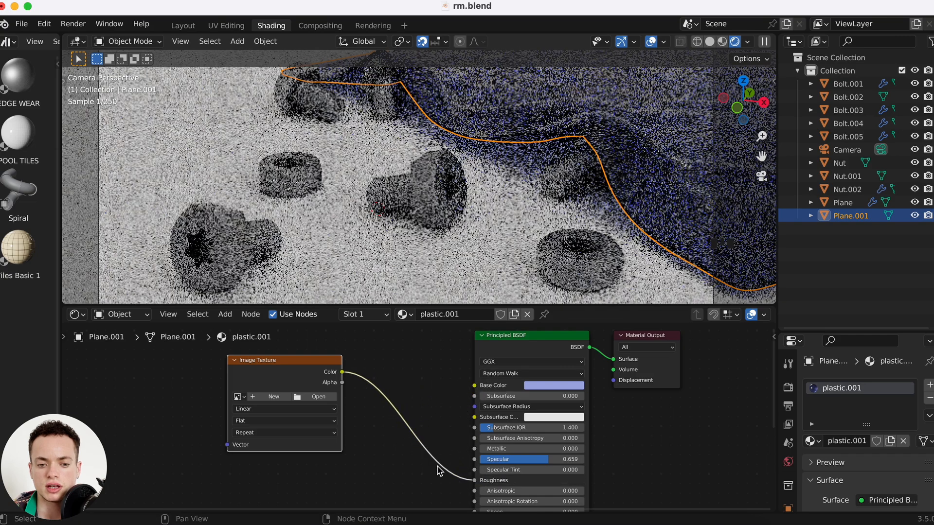
click(319, 397)
click(739, 146)
click(772, 453)
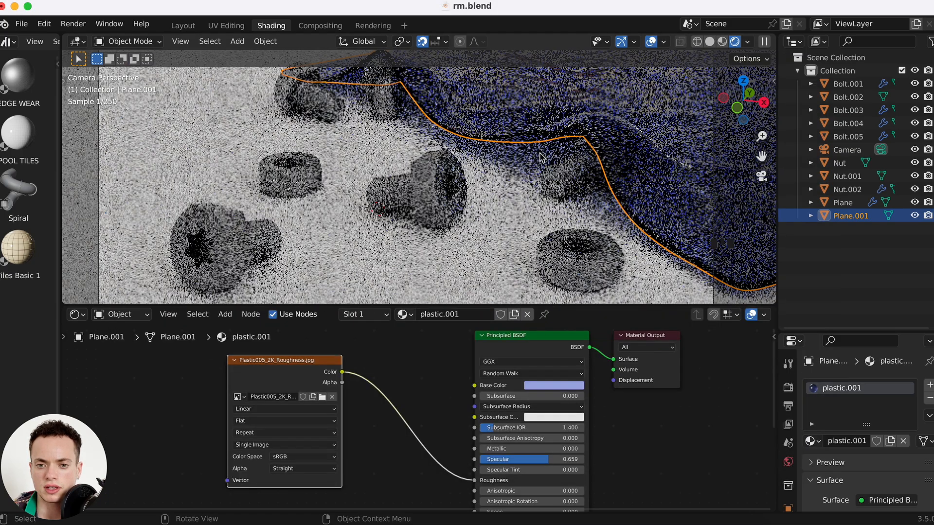
- Unwrap the cloth plane's whole mesh with Smart UV Project and return to Object Mode
scroll(604, 165, up, 5)
key(Tab)
key(a)
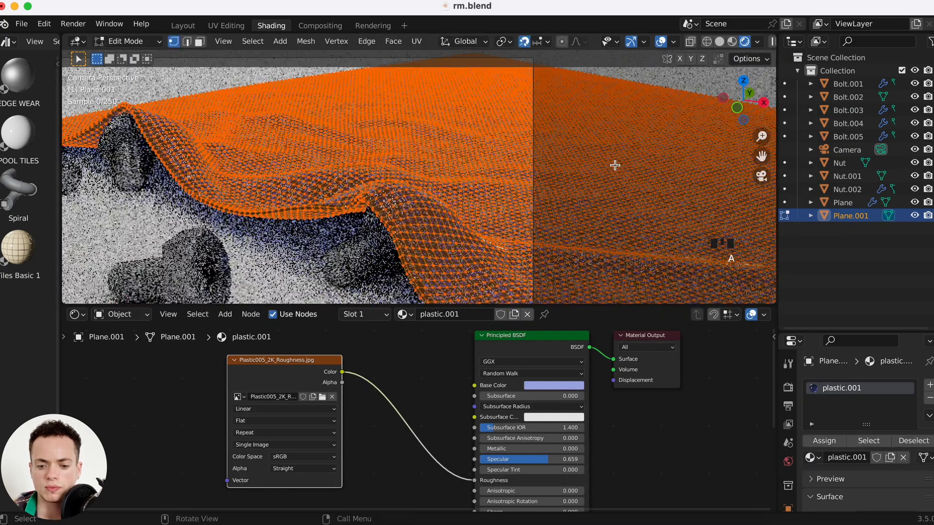
key(u)
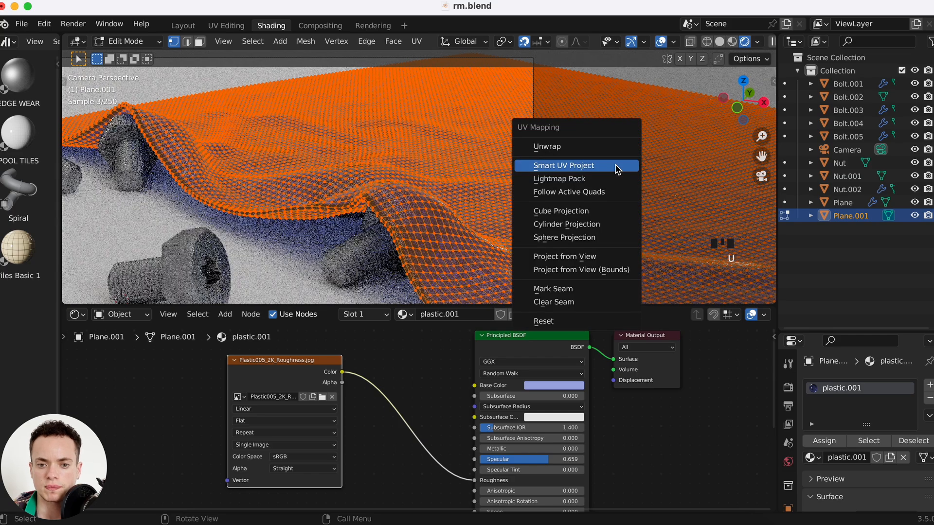
click(617, 169)
click(620, 284)
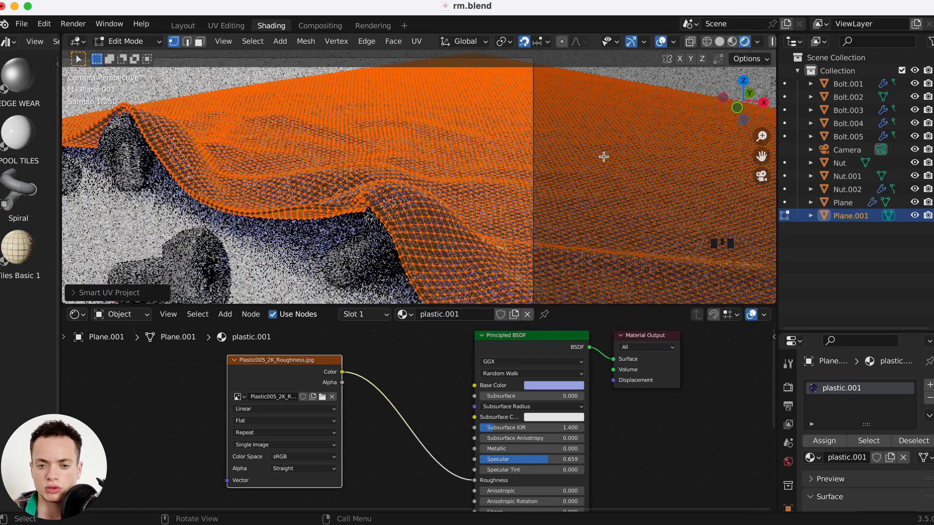
key(Tab)
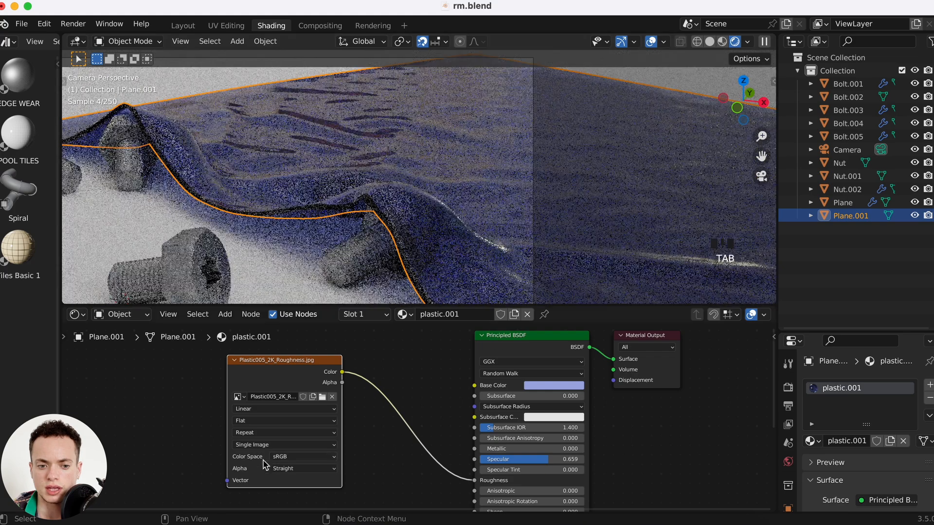
- Set the color space of the Plastic005_2K_Roughness.jpg texture node to Non-Color
click(301, 457)
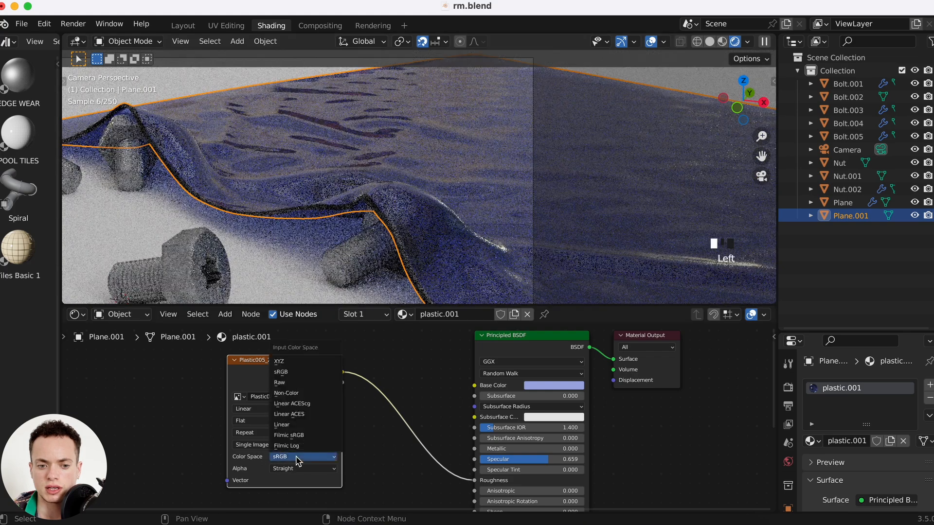
click(292, 393)
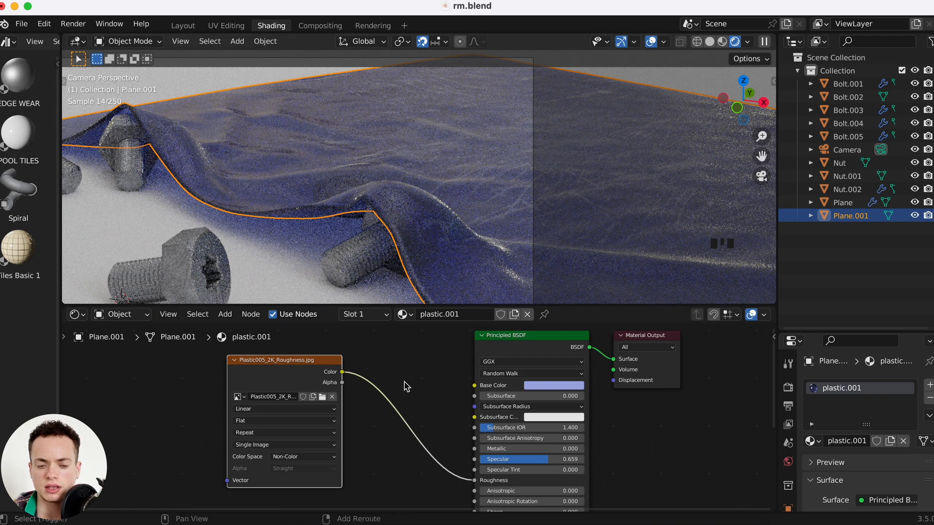
scroll(407, 386, down, 5)
scroll(354, 428, up, 4)
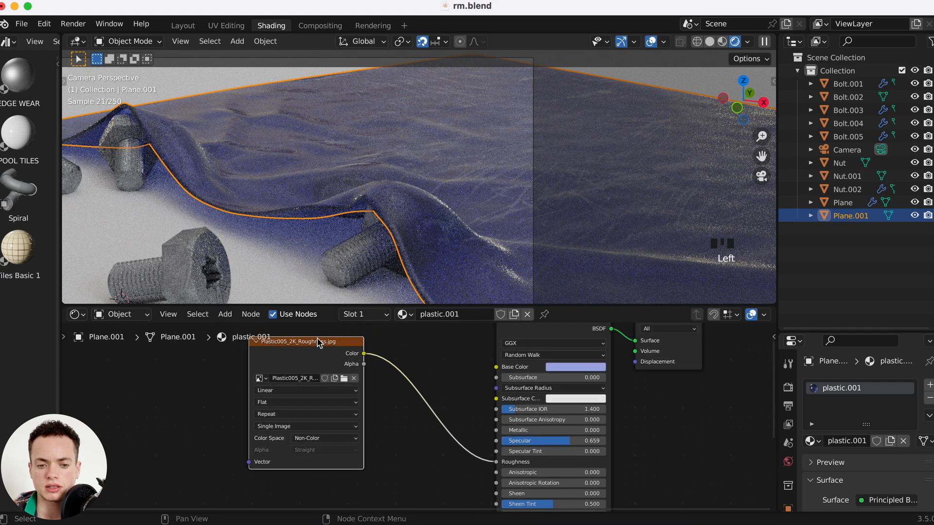
- Enlarge the node editor and duplicate the roughness Image Texture node, placing the copy below the original
drag(342, 305, 343, 172)
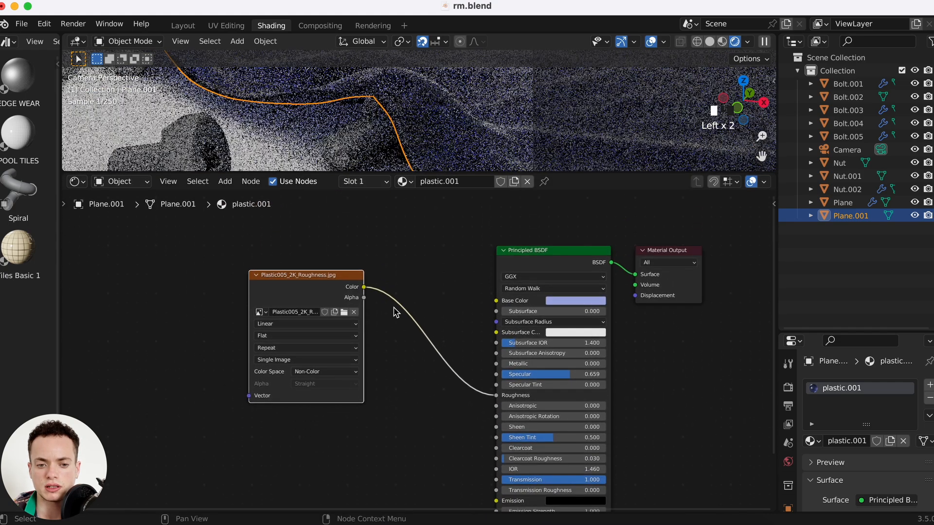
scroll(347, 258, down, 1)
key(shift+d)
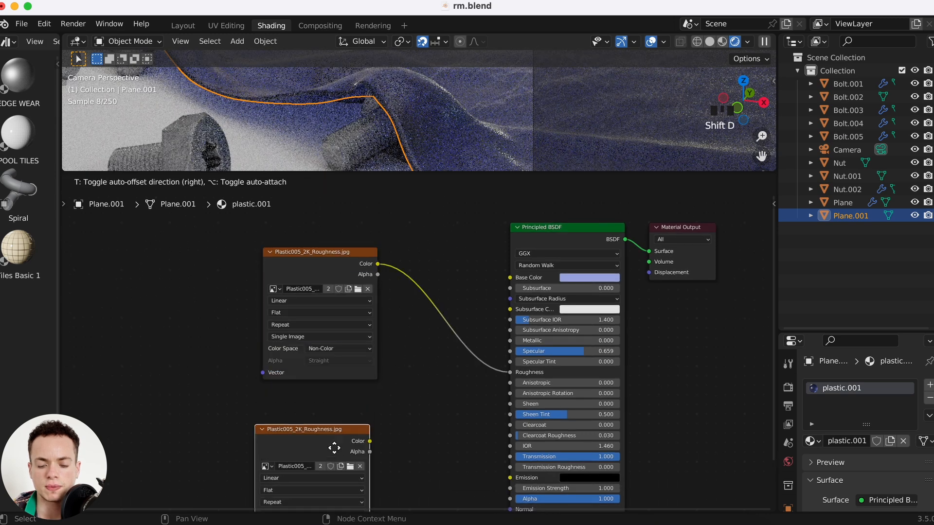
click(333, 444)
scroll(334, 443, down, 7)
scroll(334, 444, right, 2)
- Add a Normal Map node between the duplicated texture node and the Principled BSDF
key(shift+a)
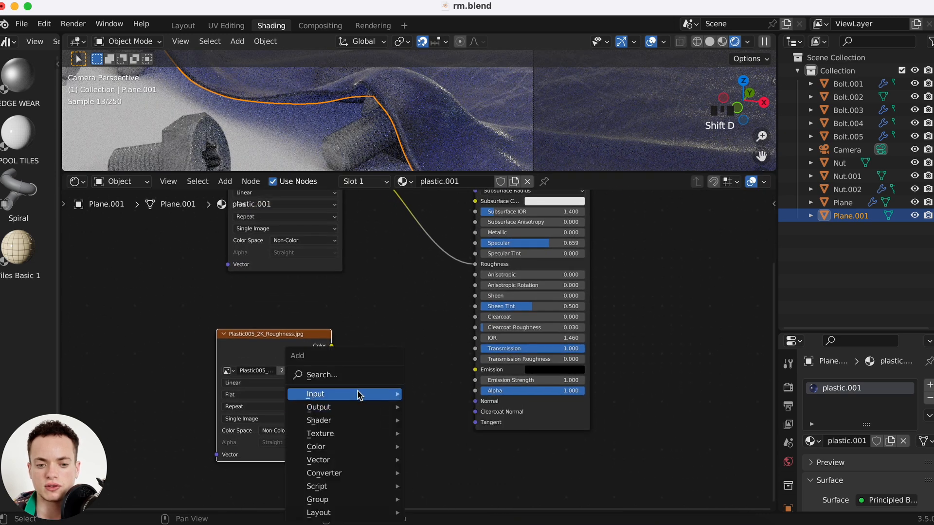
click(348, 378)
text(norm)
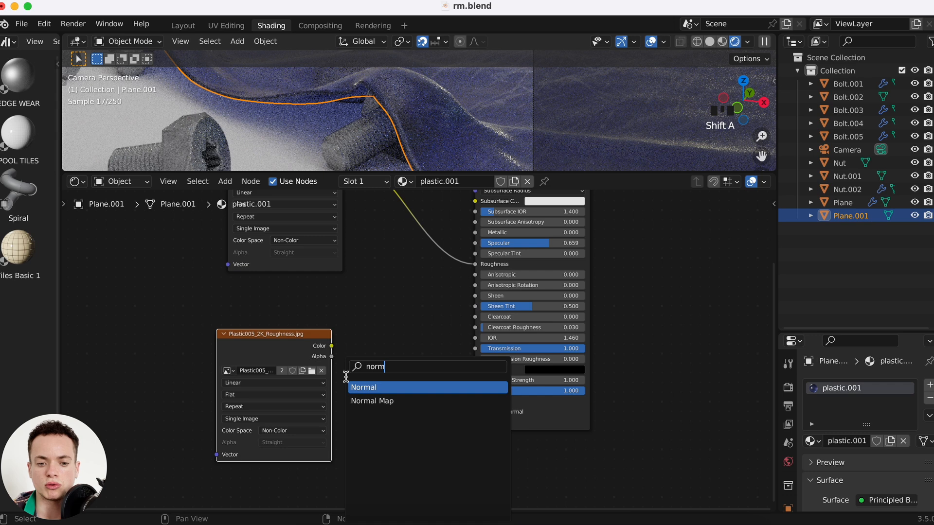
click(372, 400)
click(382, 368)
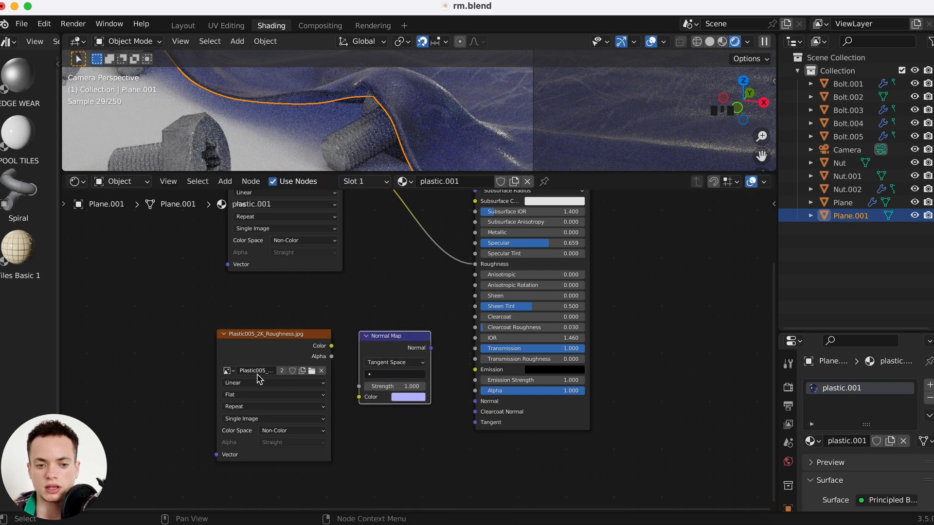
- Load Plastic005_2K_NormalGL.jpg into the duplicated texture node and set its color space to Non-Color
click(311, 372)
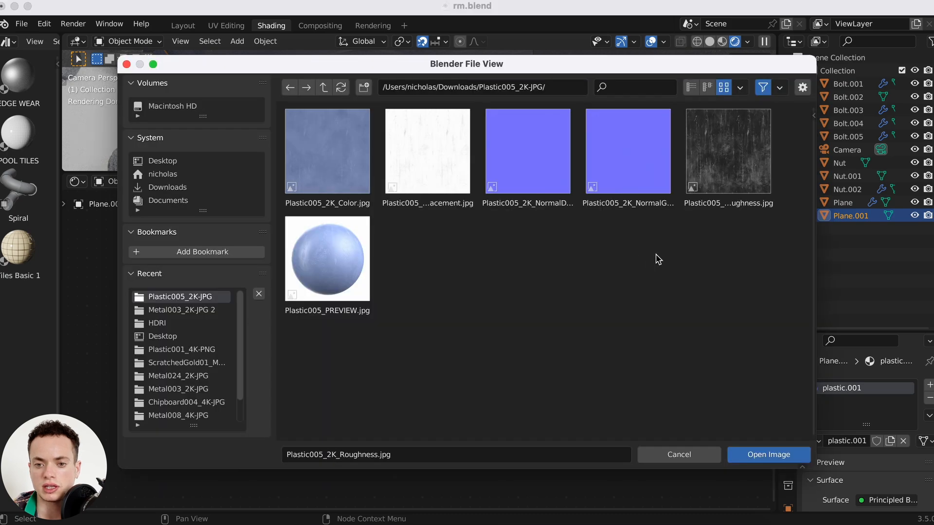
click(531, 153)
click(638, 163)
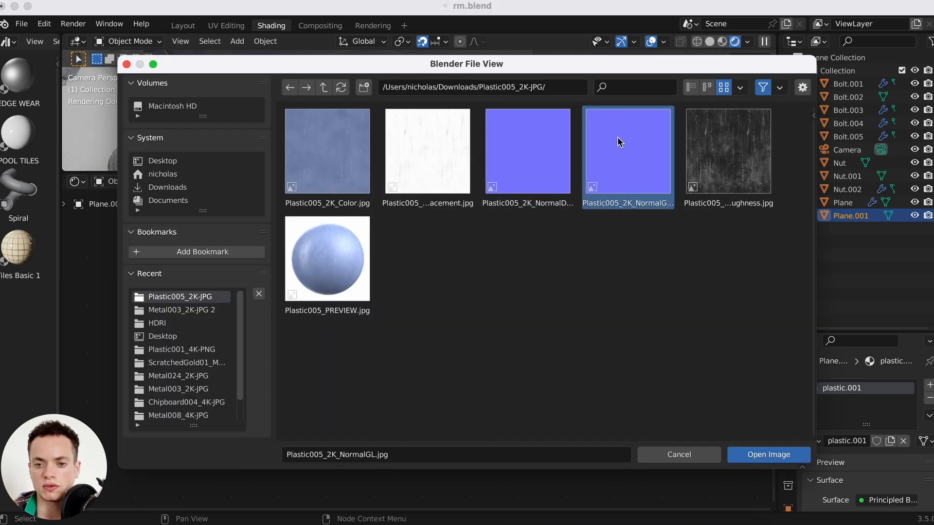
click(770, 455)
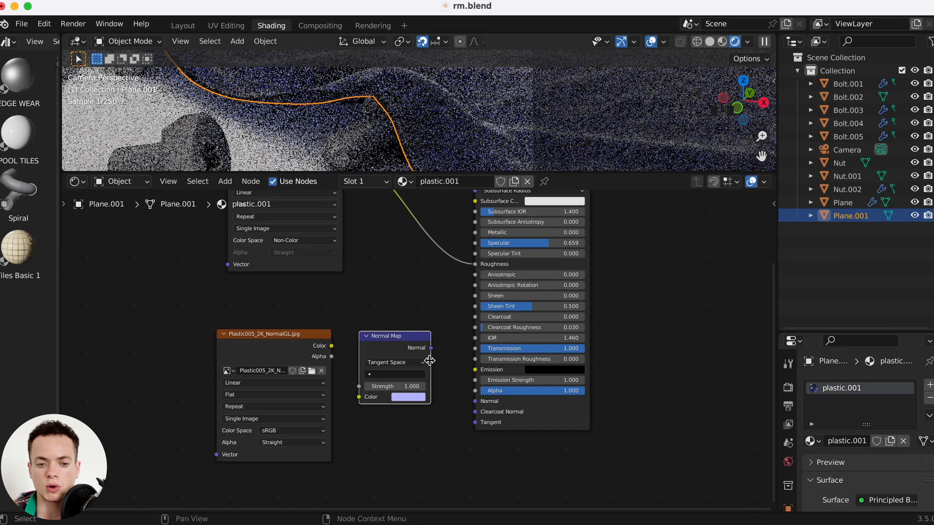
click(282, 431)
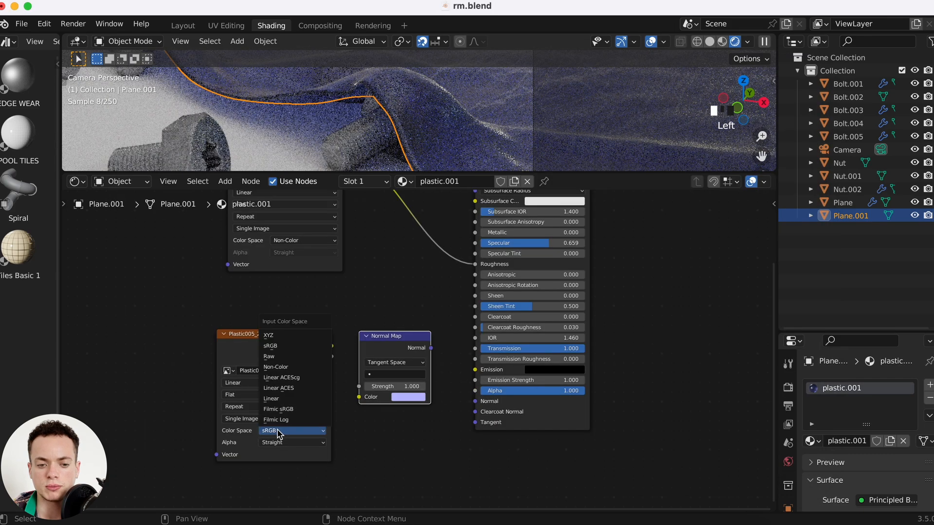
click(276, 366)
- Connect the NormalGL texture's Color through the Normal Map to the Principled BSDF's Normal, and enlarge the viewport to check the cloth
drag(331, 346, 358, 397)
drag(431, 348, 475, 401)
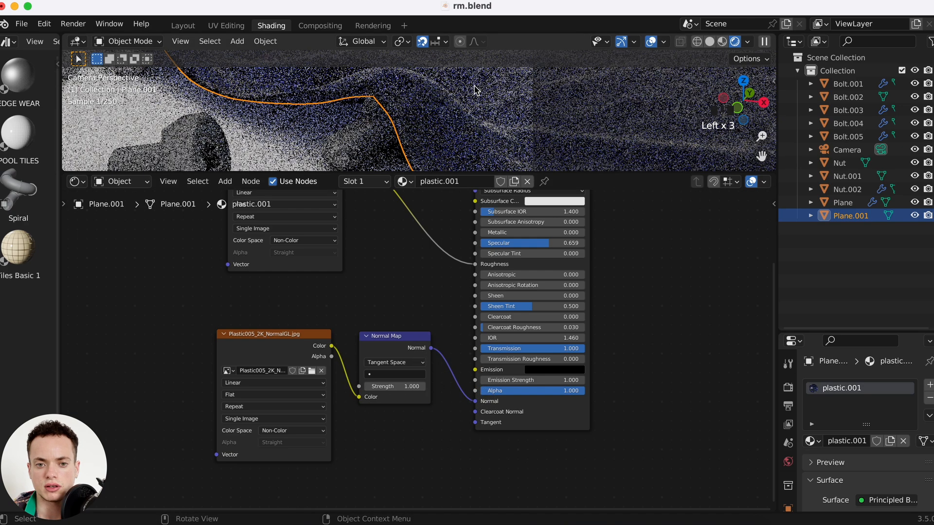
drag(480, 172, 482, 426)
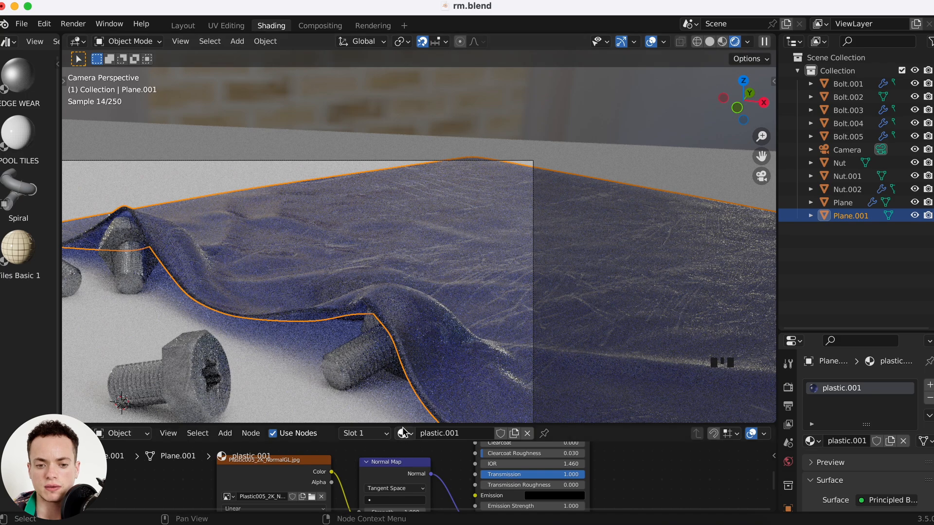
- Enlarge the node editor again and align the Roughness texture node above the NormalGL texture node
drag(403, 423, 403, 267)
scroll(297, 375, left, 6)
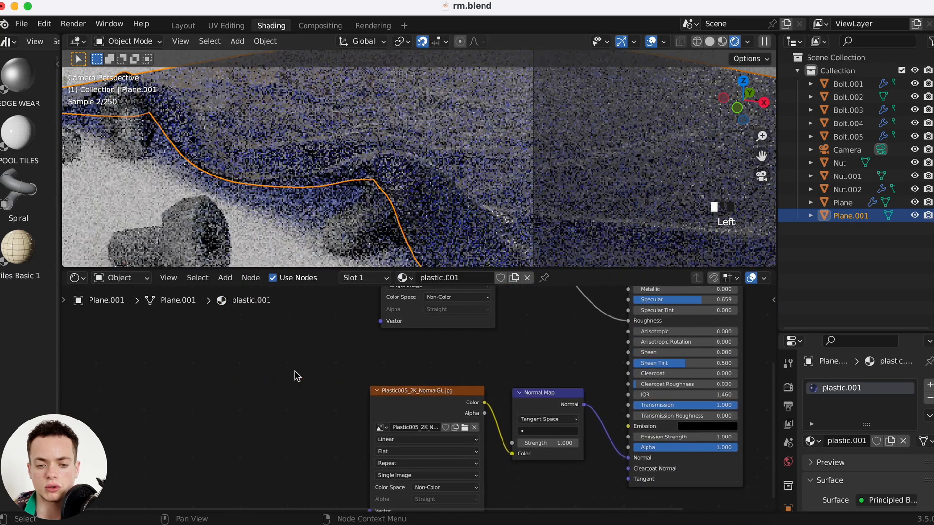
drag(456, 389, 417, 389)
shift+scroll(295, 371, up, 5)
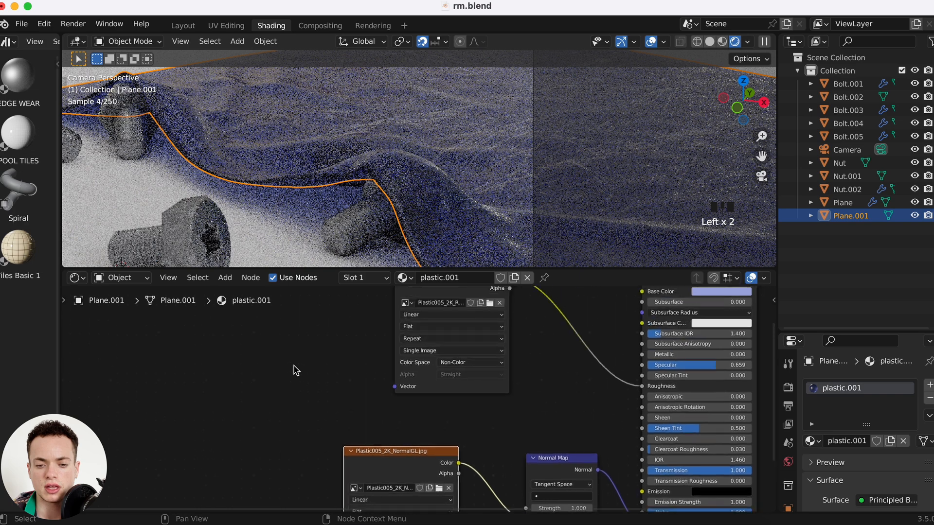
drag(442, 301, 392, 344)
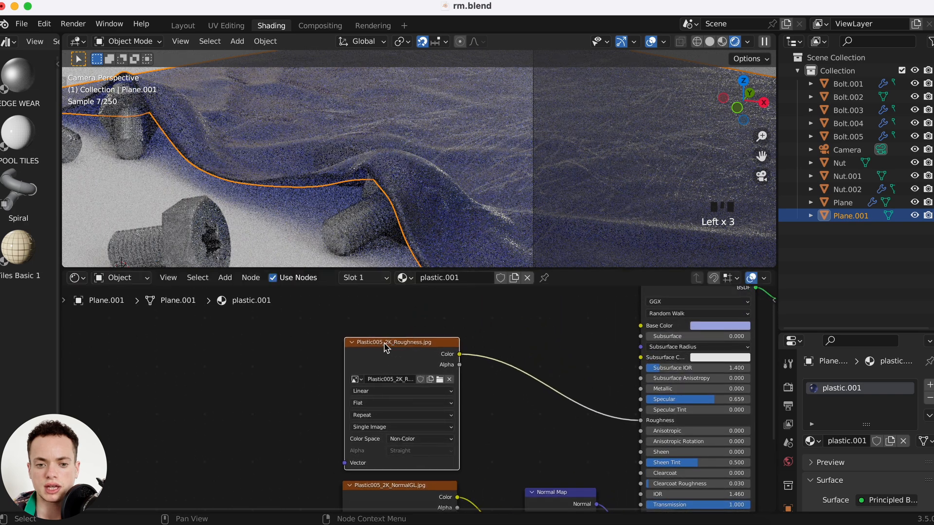
scroll(292, 369, left, 4)
scroll(292, 374, left, 1)
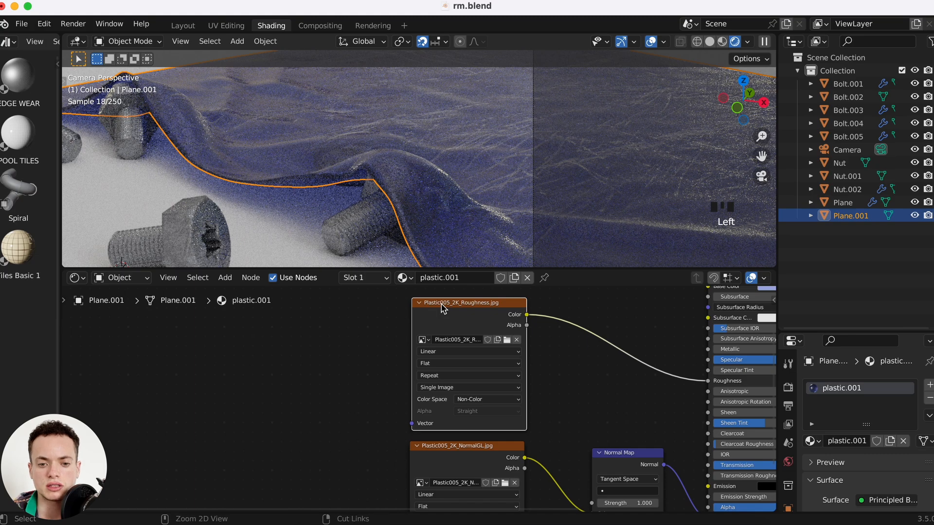
- Add Texture Coordinate and Mapping nodes to the Roughness texture and connect the Mapping's Vector to the NormalGL texture too
key(ctrl+t)
drag(342, 327, 204, 330)
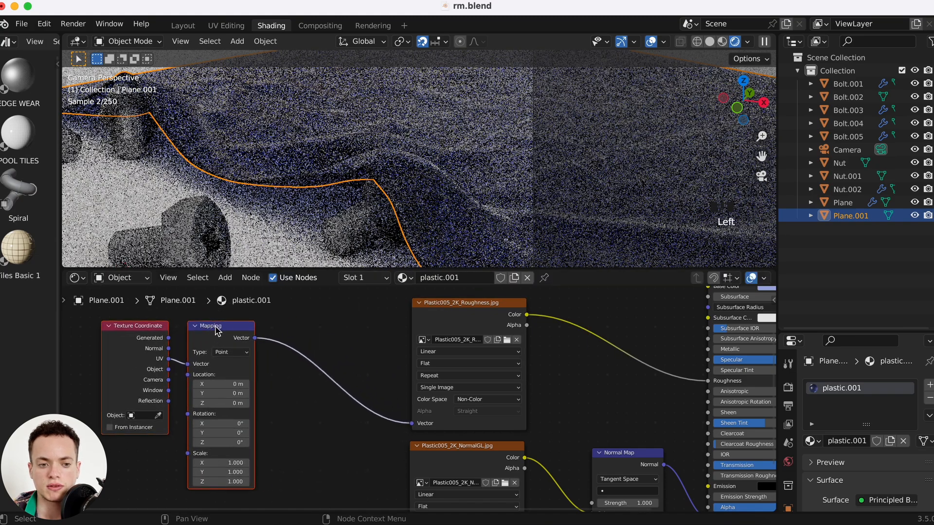
scroll(291, 383, down, 3)
click(291, 383)
scroll(364, 428, down, 3)
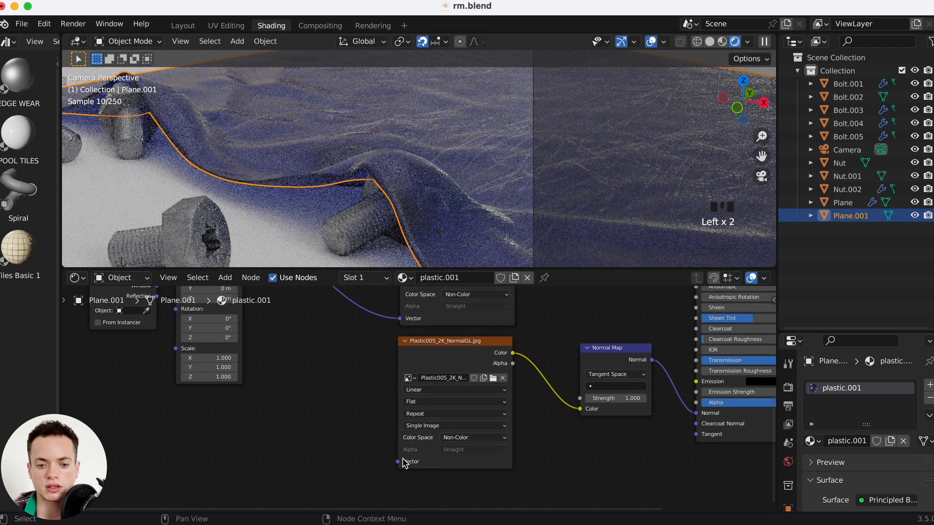
drag(397, 462, 243, 385)
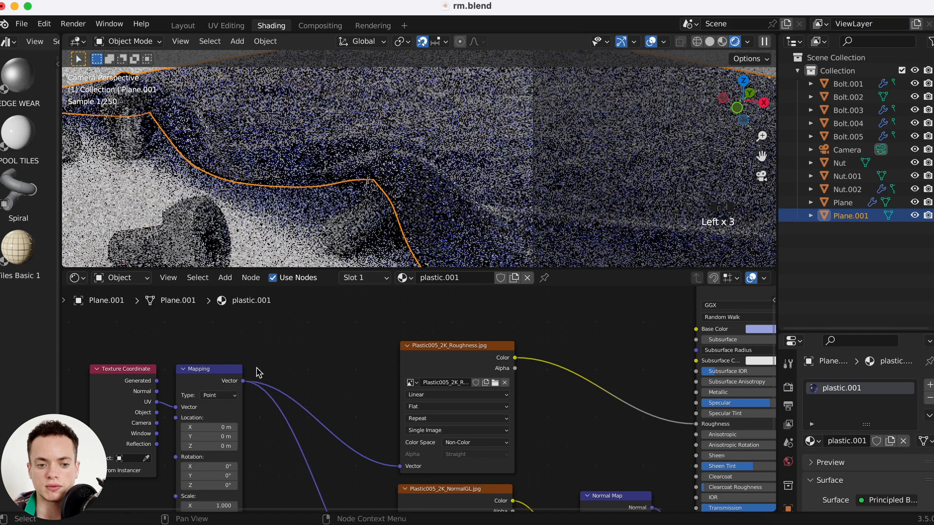
- Try Mapping scales of 3 and 0.5 on all three axes for the cloth textures
scroll(258, 372, down, 3)
drag(247, 462, 246, 481)
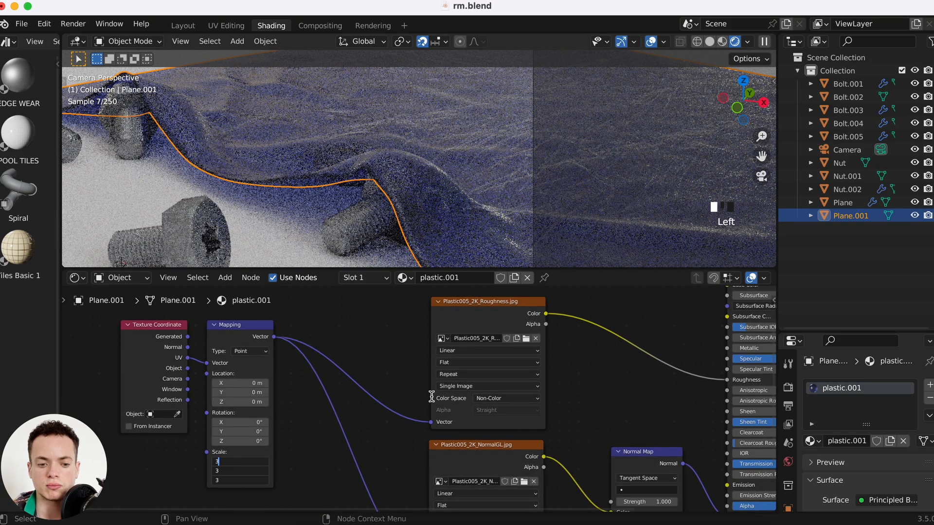
key(Return)
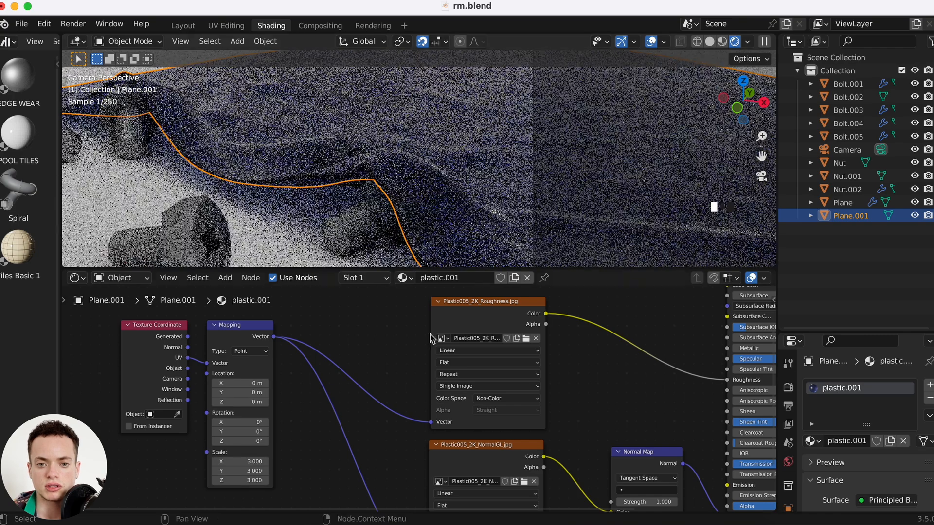
drag(244, 459, 243, 480)
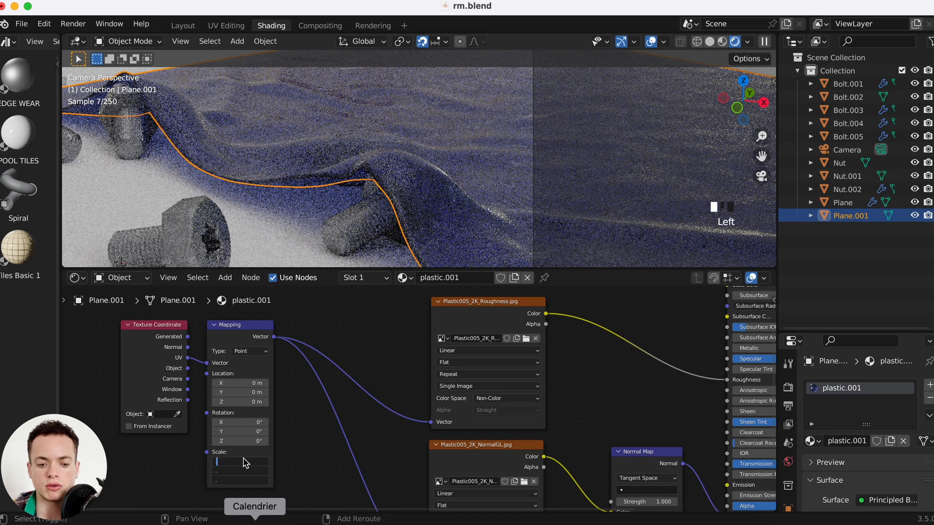
text(.5)
key(Return)
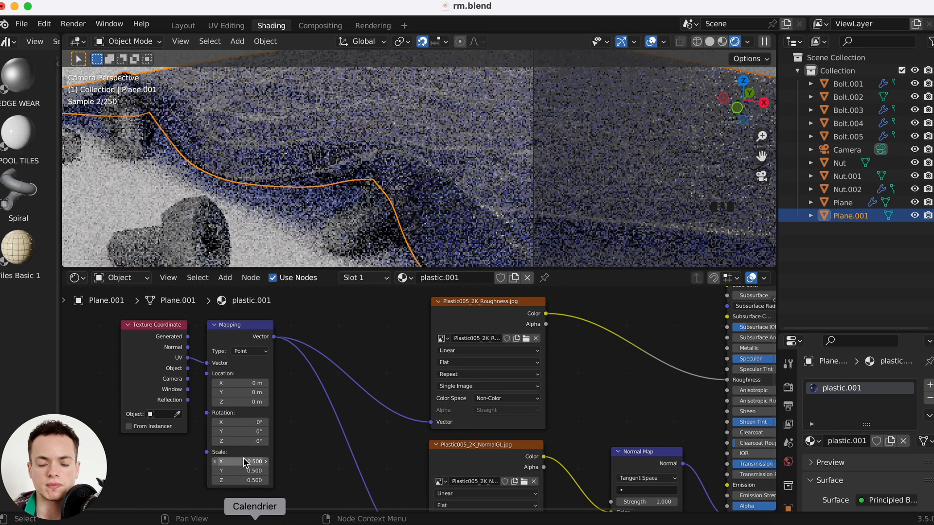
- Set the cloth material's Mapping scale to 2 on X, Y and Z, and save the file
drag(243, 461, 244, 480)
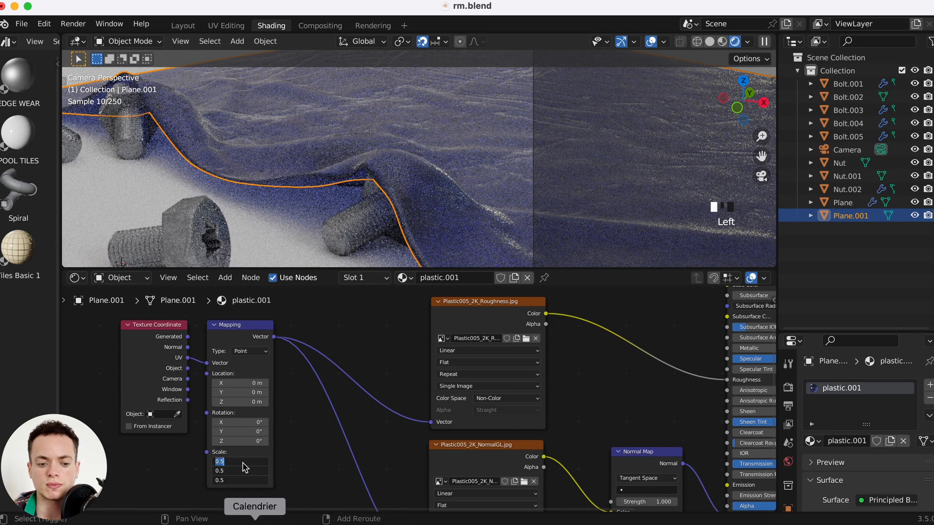
text(2)
key(Return)
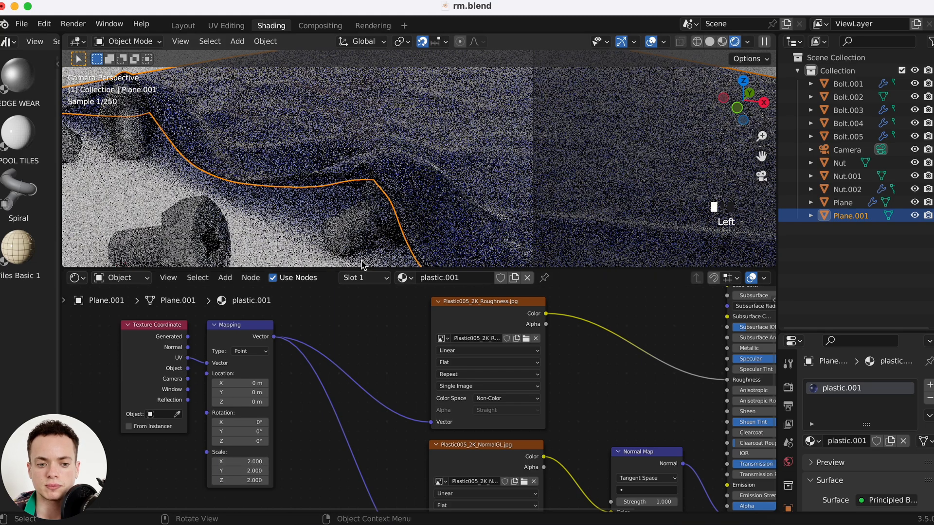
key(super+s)
- Select the floor plane beneath the bolts and create a new material for it
click(358, 209)
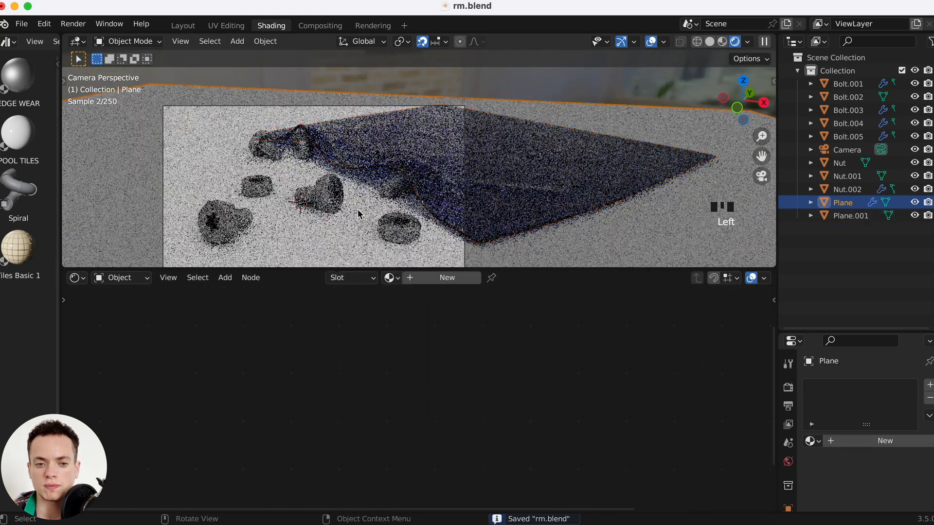
shift+scroll(357, 210, left, 3)
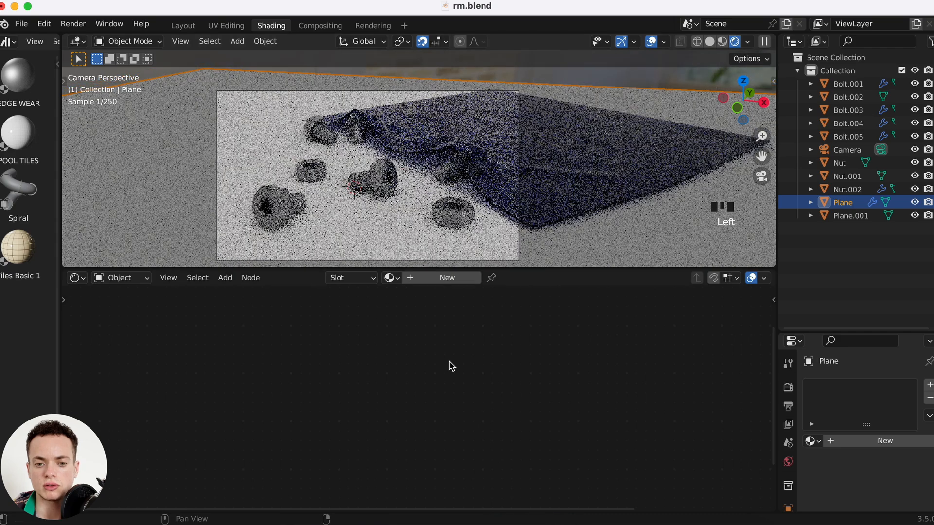
click(445, 277)
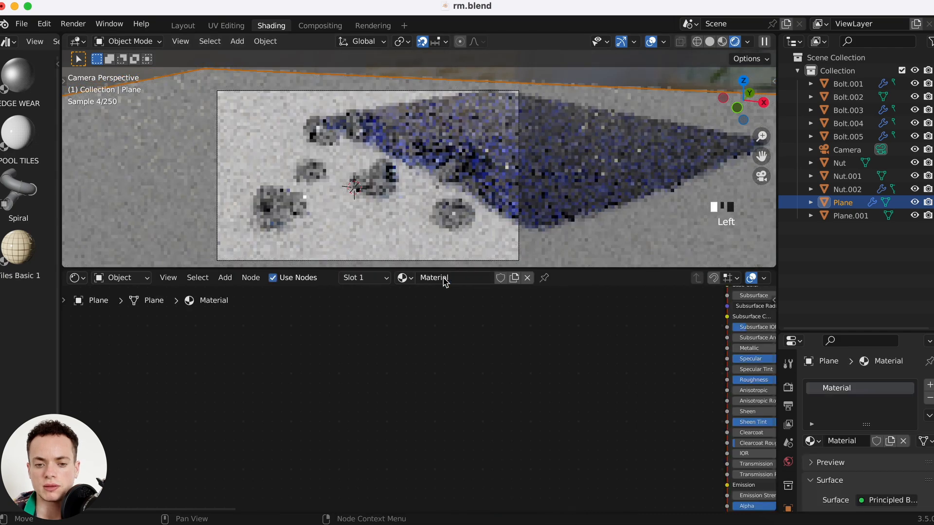
scroll(531, 336, right, 5)
scroll(533, 334, right, 2)
click(442, 355)
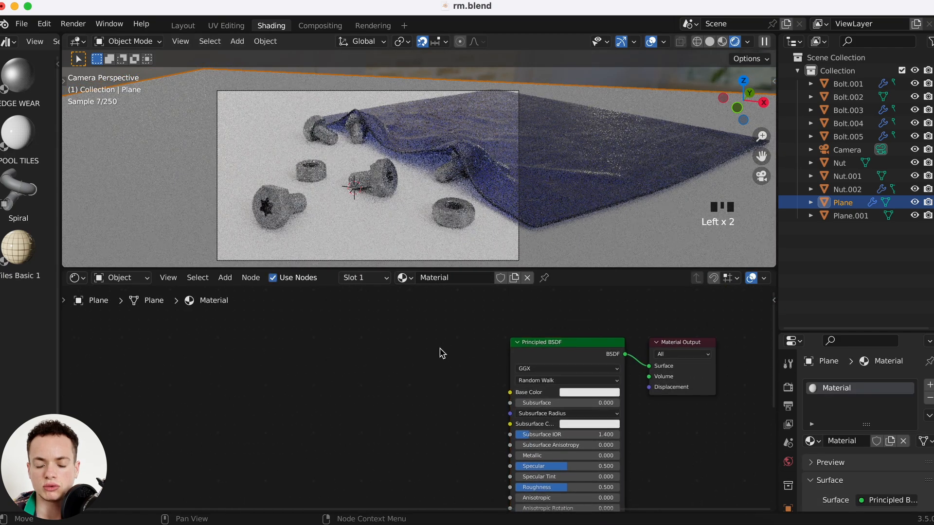
- Run Principled Texture Setup on the floor's Principled BSDF with all files in the Chipboard004_4K-JPG folder
scroll(452, 335, right, 3)
click(499, 335)
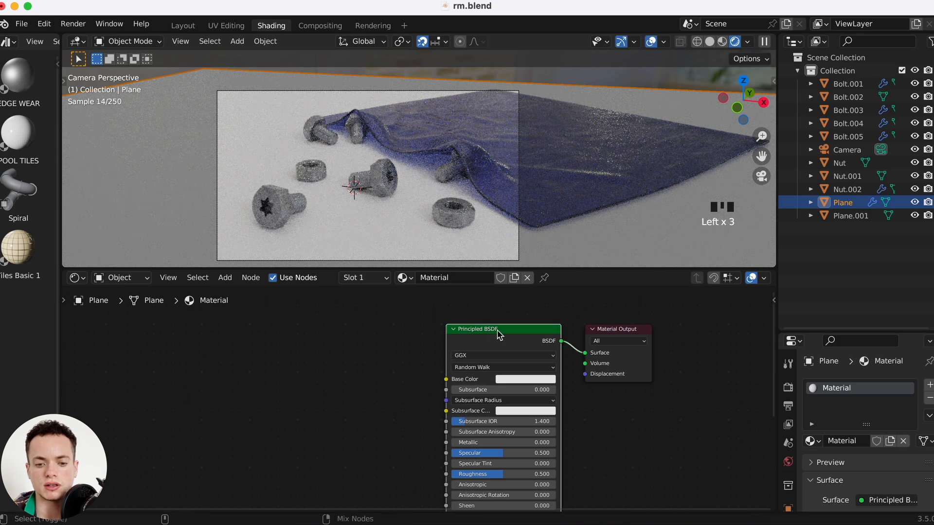
key(ctrl+shift+t)
key(a)
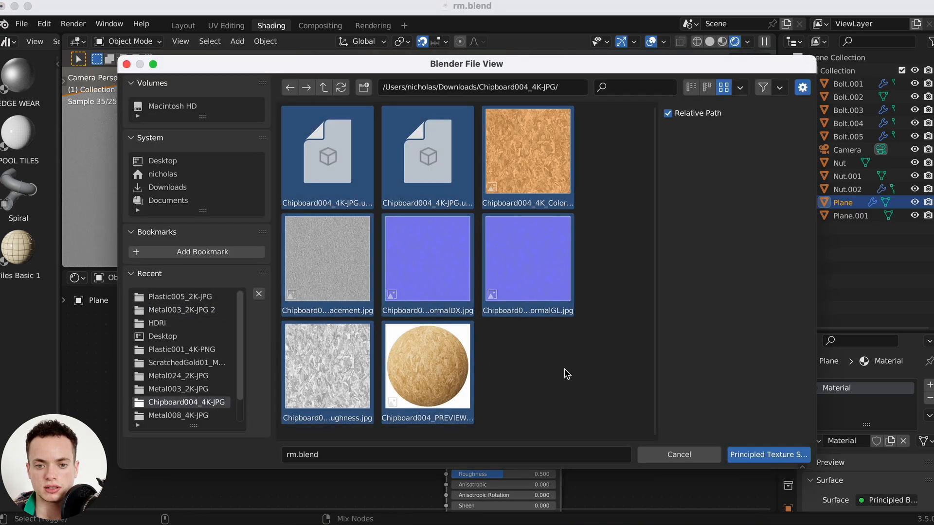
click(787, 451)
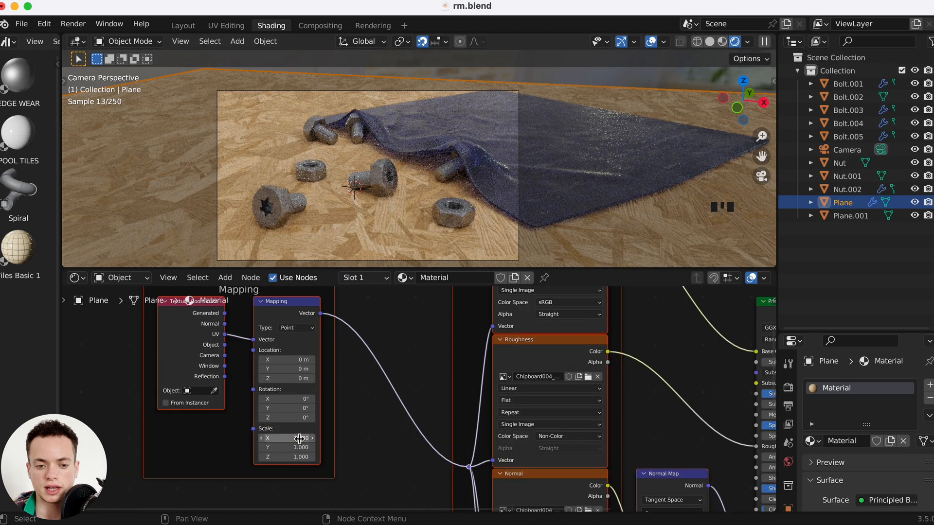
- Set the floor material's Mapping scale to 3 on X, Y and Z
drag(300, 439, 299, 457)
text(3)
key(Return)
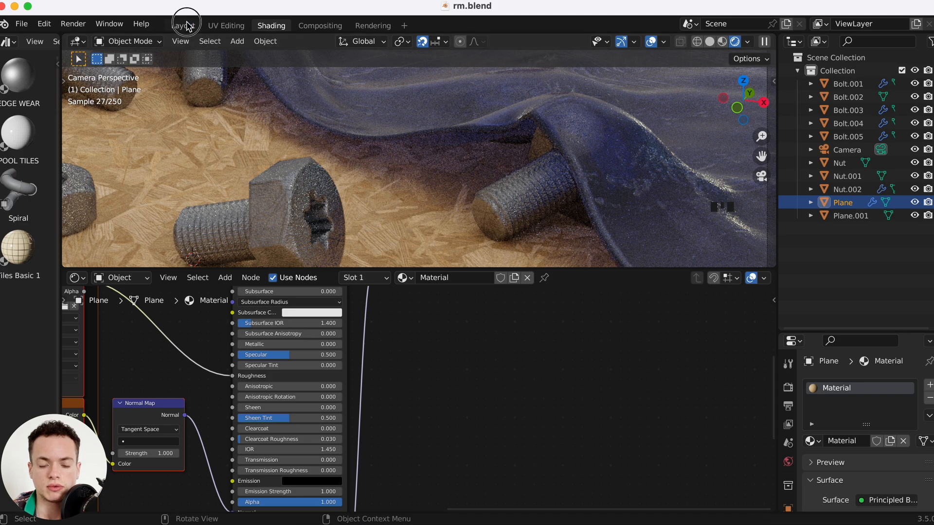
- Switch to the Layout workspace, add a Sun light to the scene, and raise it 1 m along Z
click(185, 26)
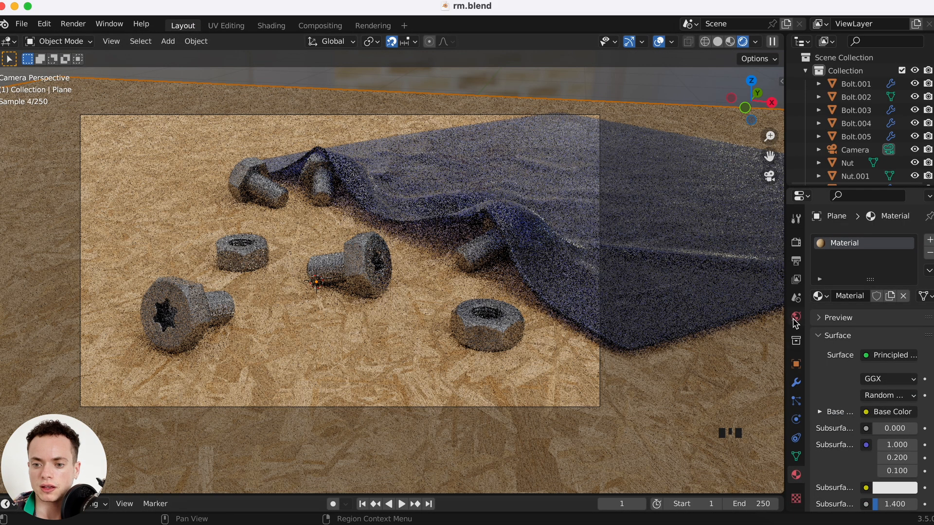
click(795, 318)
click(602, 323)
key(shift+a)
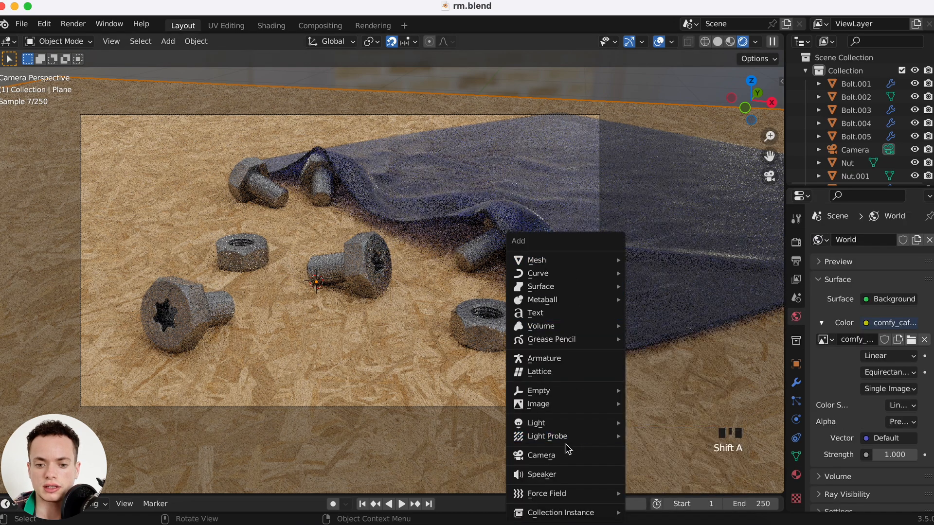
mouse_move(559, 423)
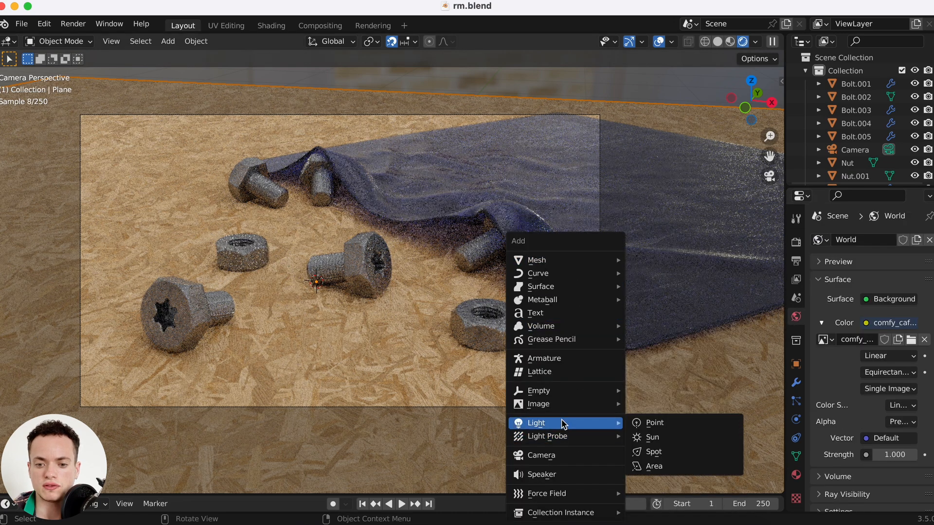
click(661, 438)
scroll(519, 308, down, 4)
key(g)
key(z)
click(503, 166)
- Rotate the Sun light by about -28.5° around the global Y axis
key(r)
key(y)
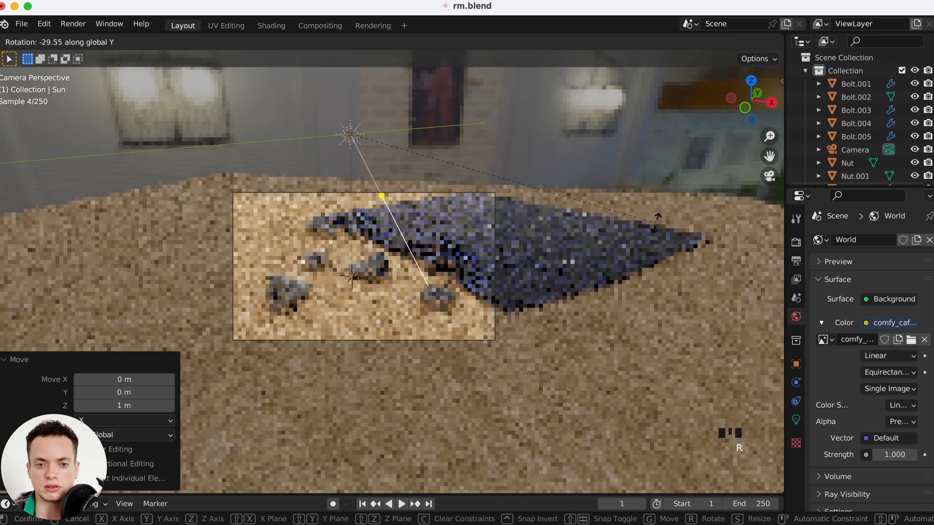
click(649, 220)
- Set the Sun light's strength to 3
click(796, 420)
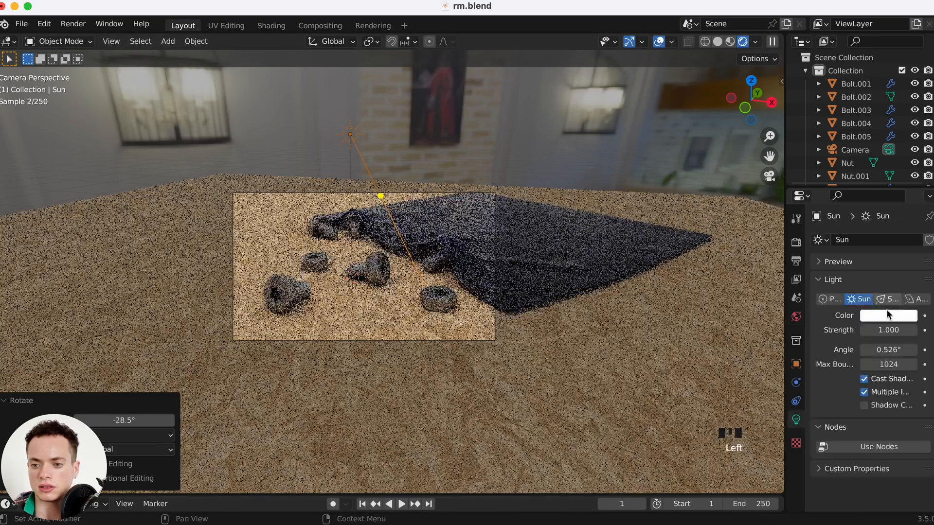
click(893, 331)
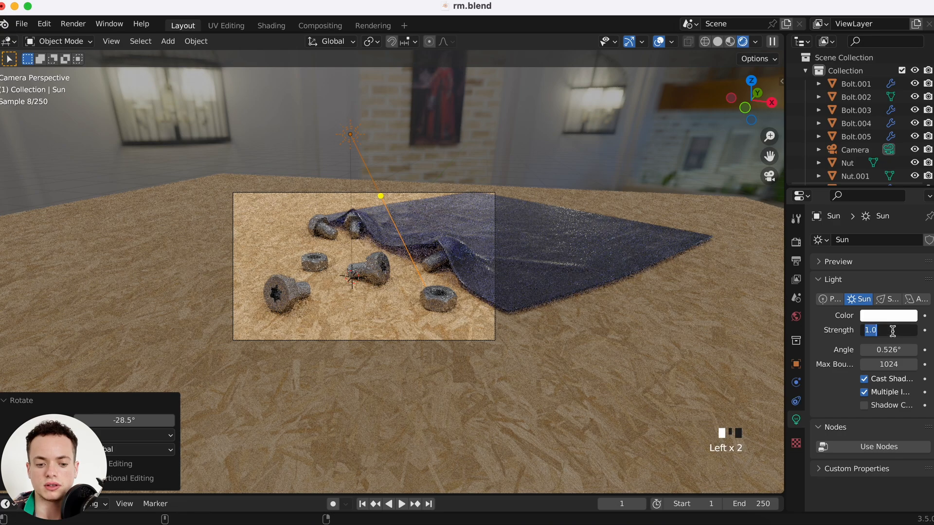
text(3)
key(Return)
scroll(415, 329, up, 5)
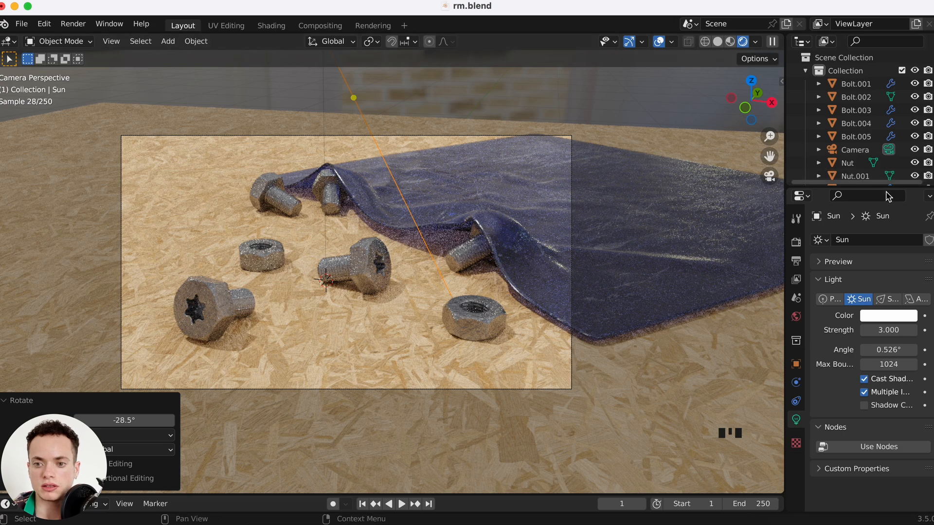
- Enable Depth of Field on the camera and choose the middle bolt as its focus object
drag(876, 188, 875, 234)
scroll(866, 173, down, 1)
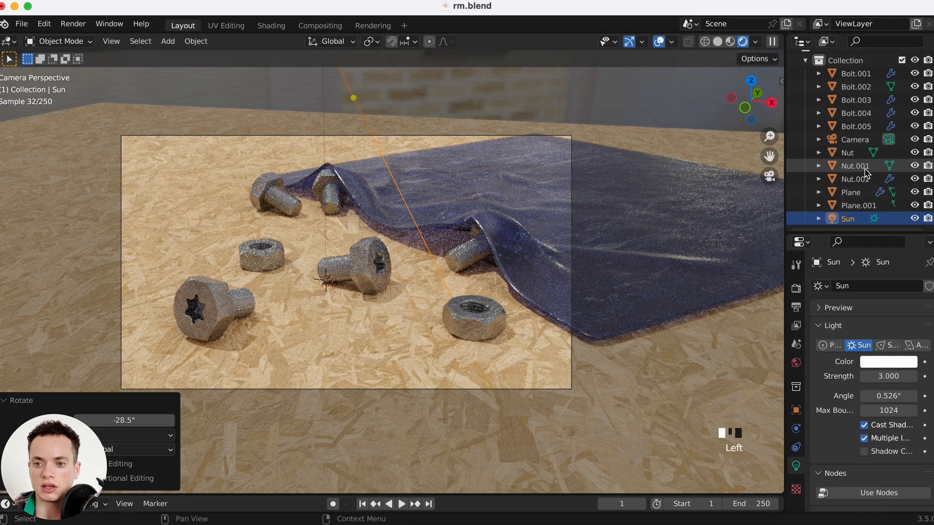
click(856, 139)
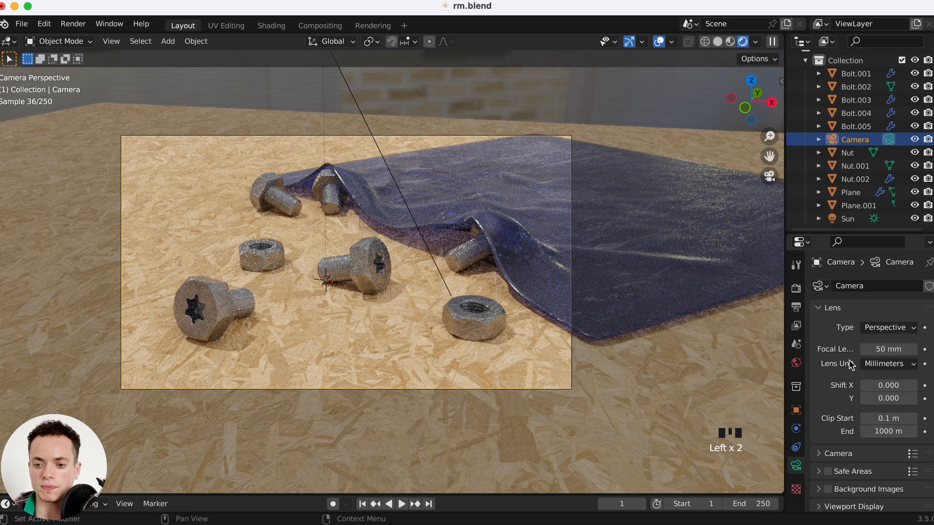
scroll(856, 340, down, 5)
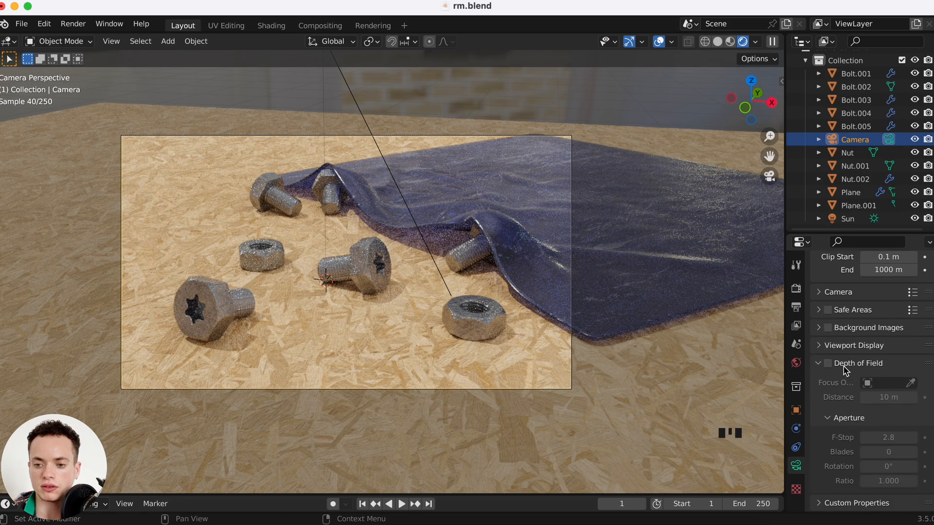
click(829, 364)
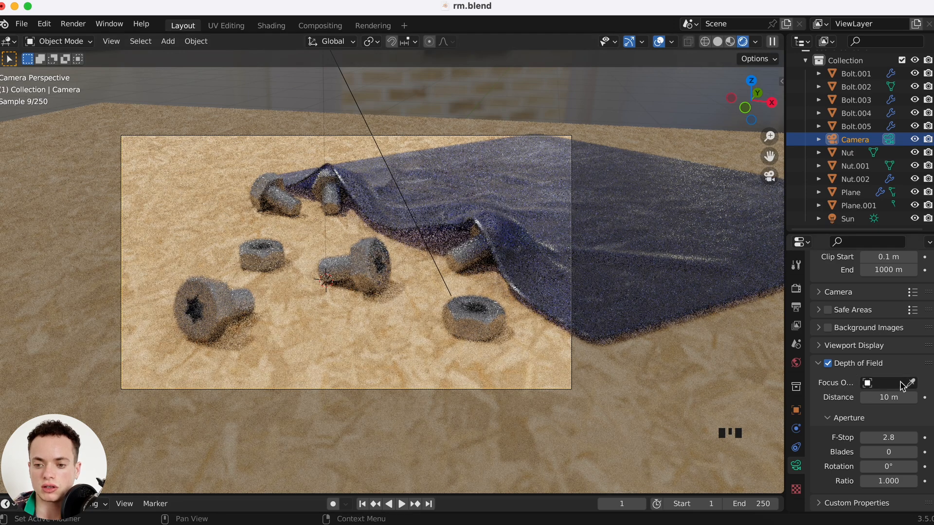
click(910, 383)
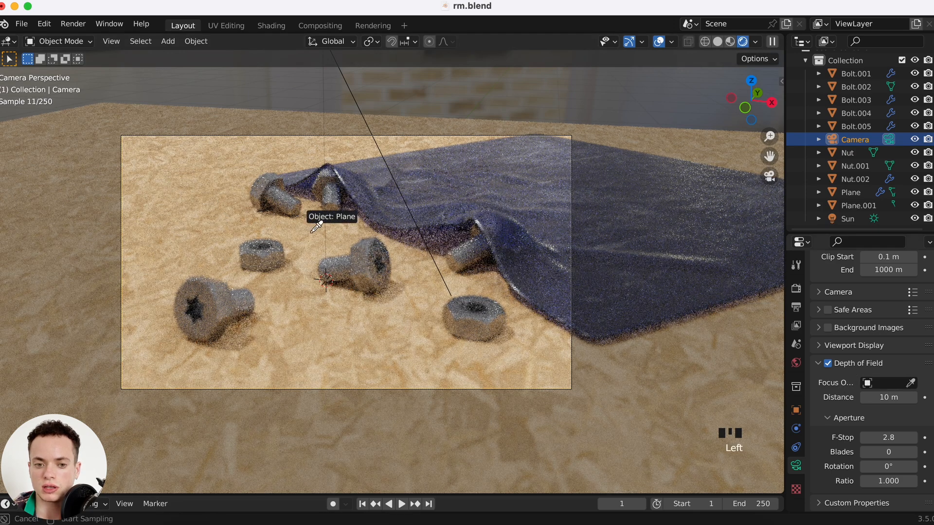
click(368, 258)
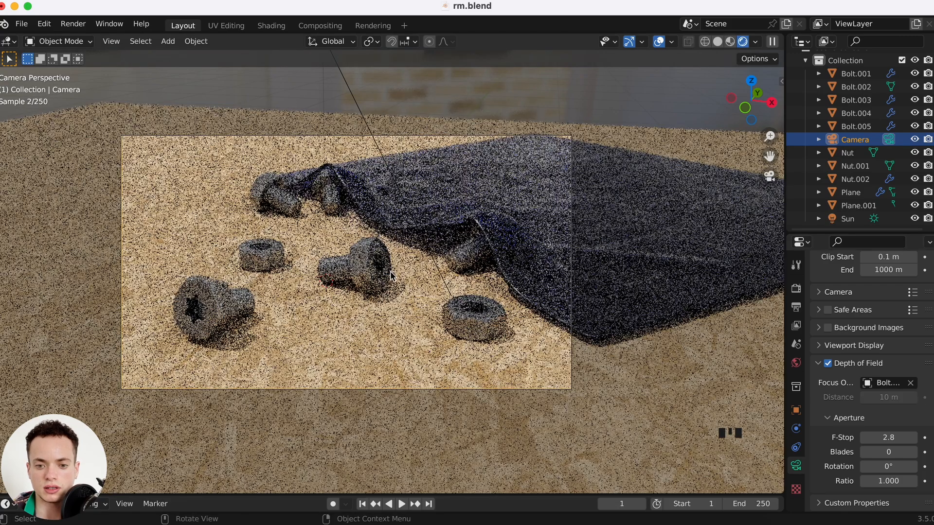
- Set the camera's aperture blades to 8
click(901, 453)
text(9)
text(8)
key(Return)
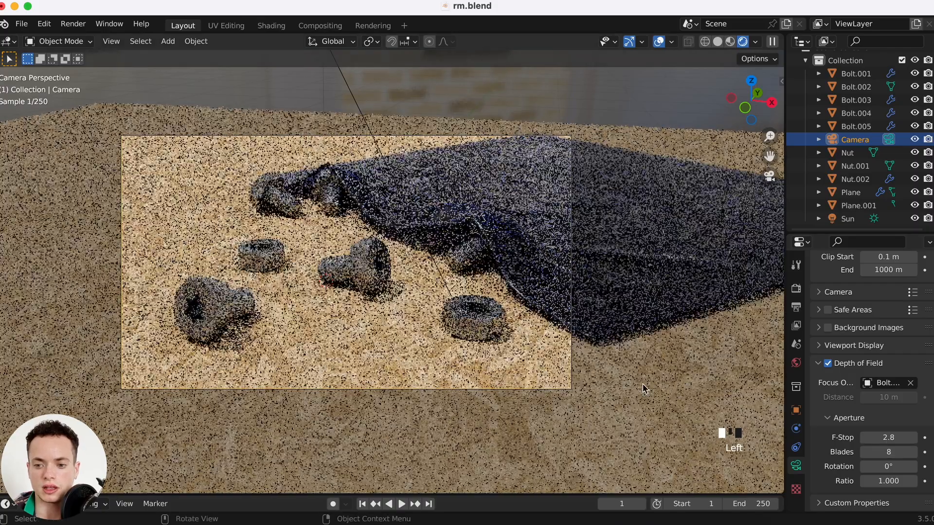
- Display the viewport in Material Preview shading and save the file
super+scroll(582, 321, up, 3)
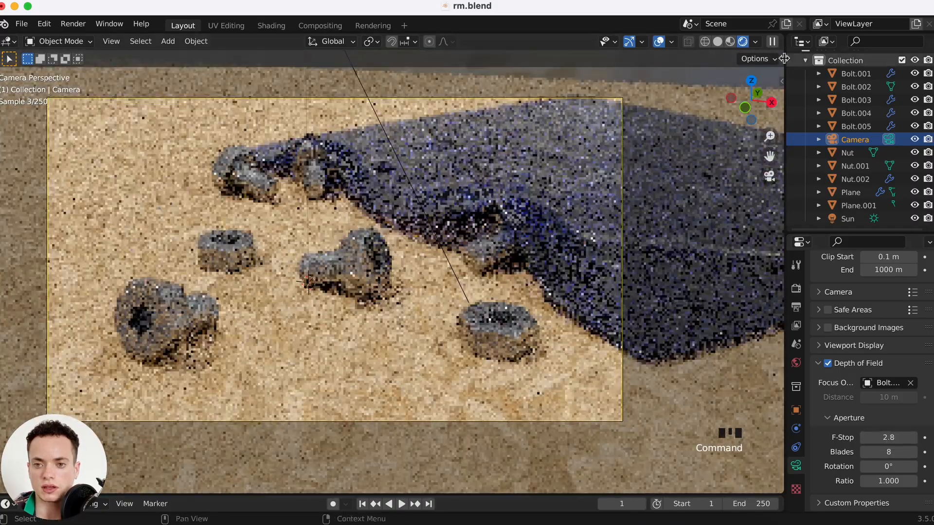
click(754, 42)
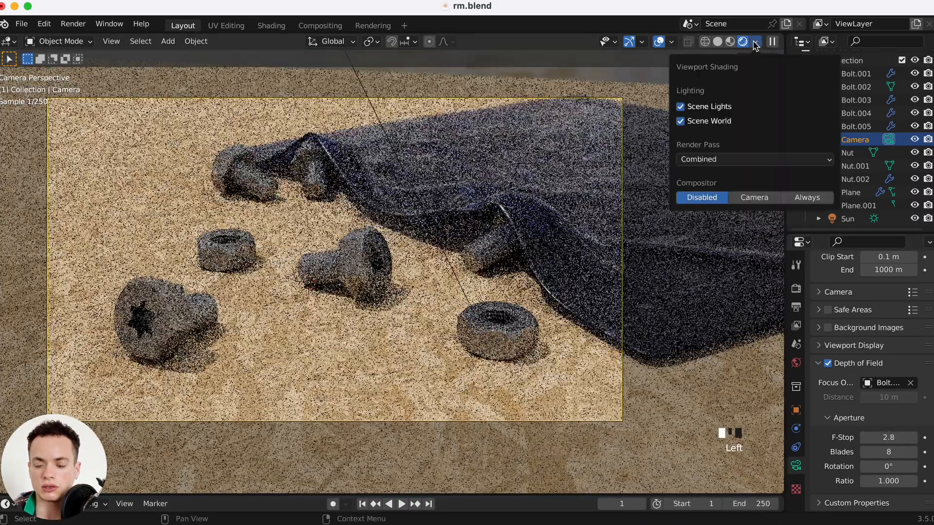
click(753, 44)
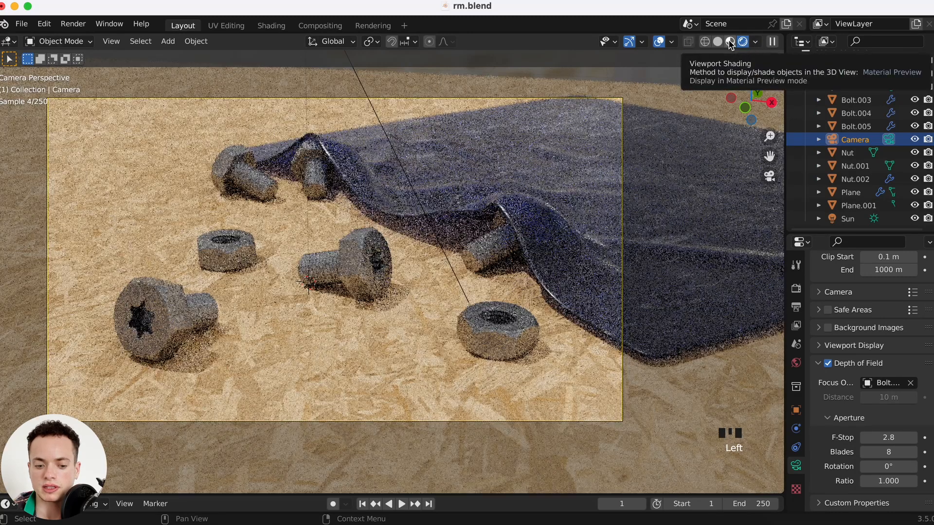
click(730, 42)
key(super+s)
- Set the camera's depth-of-field F-Stop to 1.8
drag(893, 437, 905, 451)
click(896, 439)
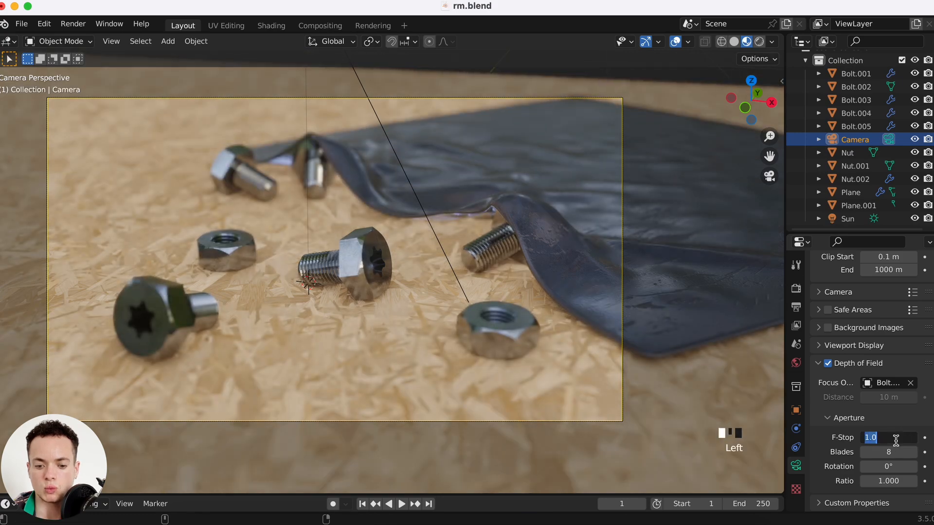
text(1.8)
key(Return)
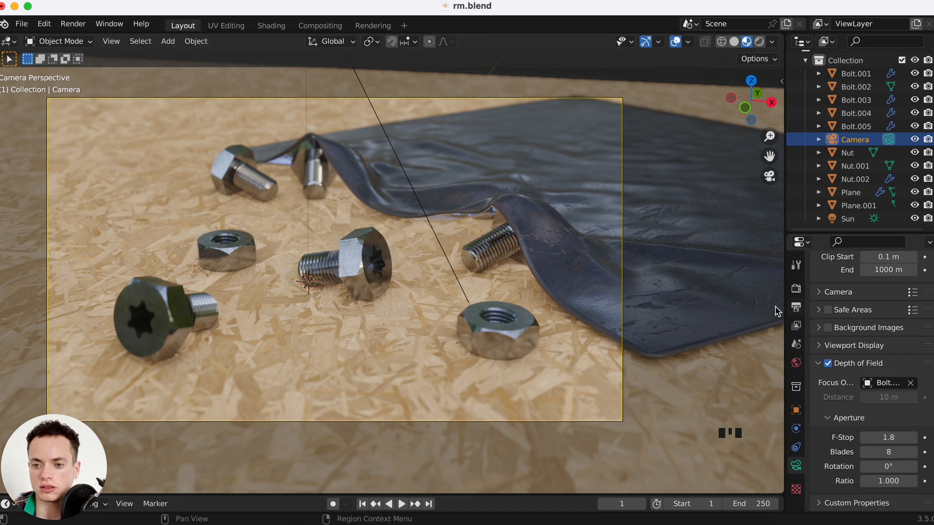
- Increase the camera's focal length to 54.8 mm and save the file
scroll(830, 294, up, 6)
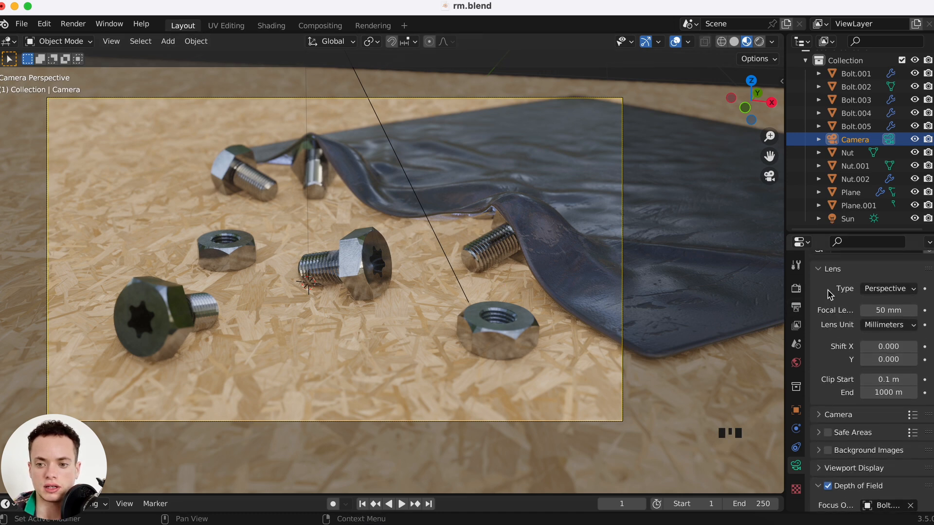
drag(875, 336, 907, 335)
shift+drag(889, 329, 901, 330)
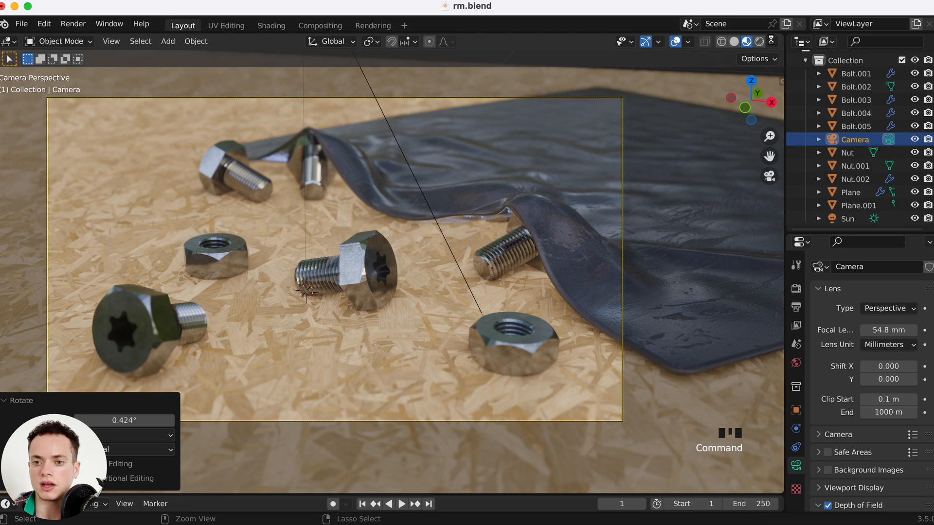
key(super+s)
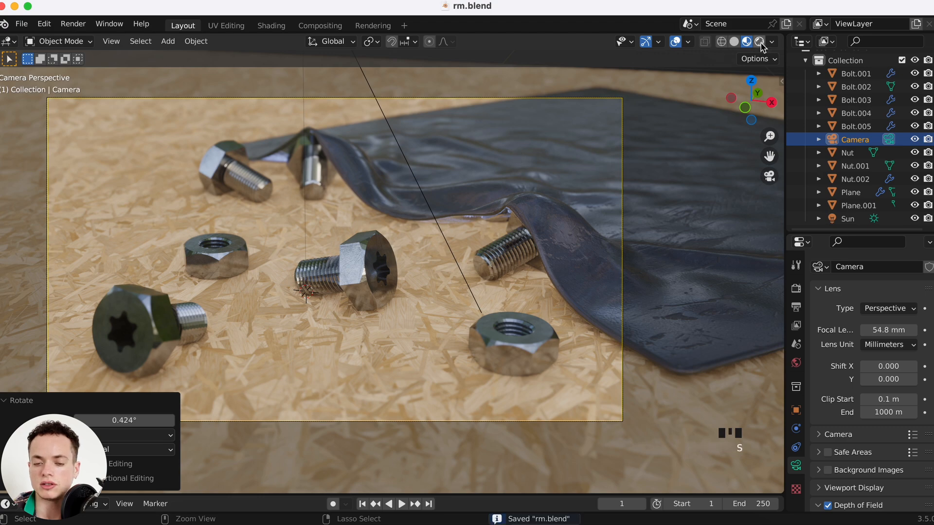
- Return the viewport to Rendered shading and set the scene's Color Management look to High Contrast
click(760, 43)
click(797, 290)
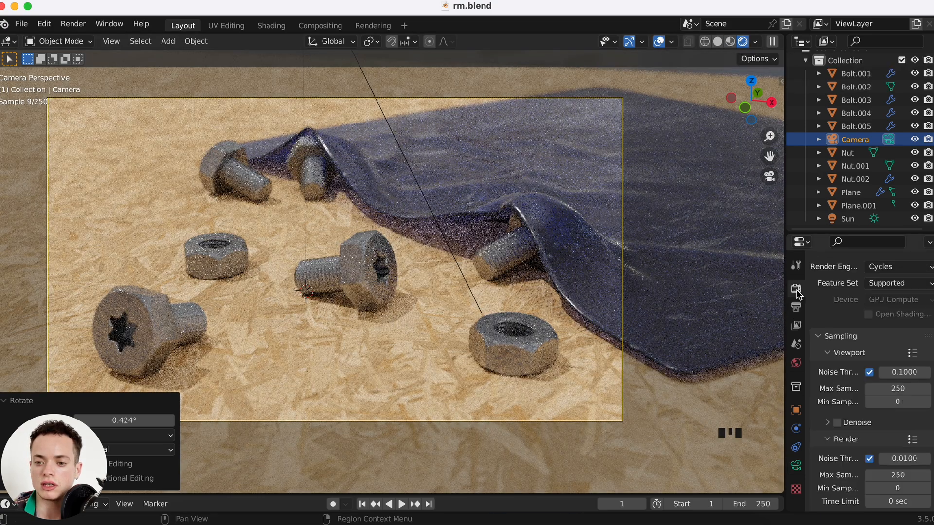
scroll(840, 345, down, 5)
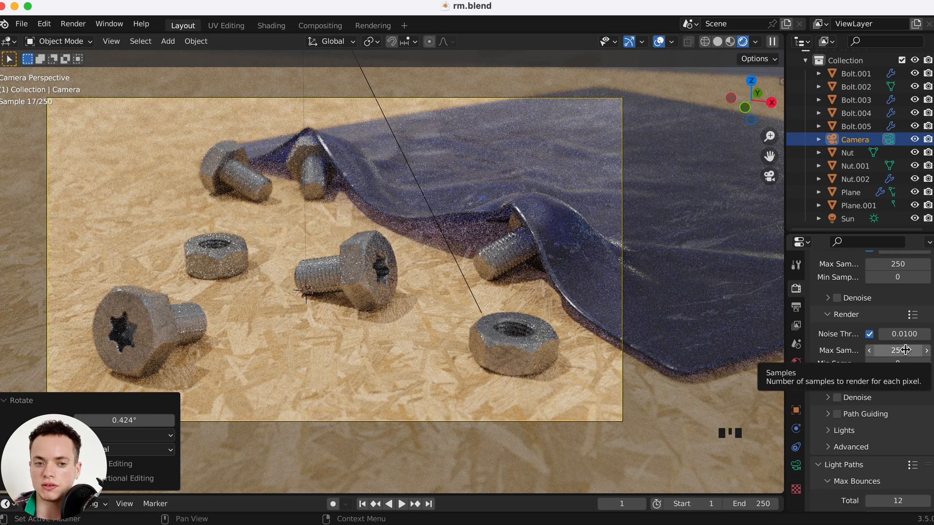
scroll(888, 423, down, 10)
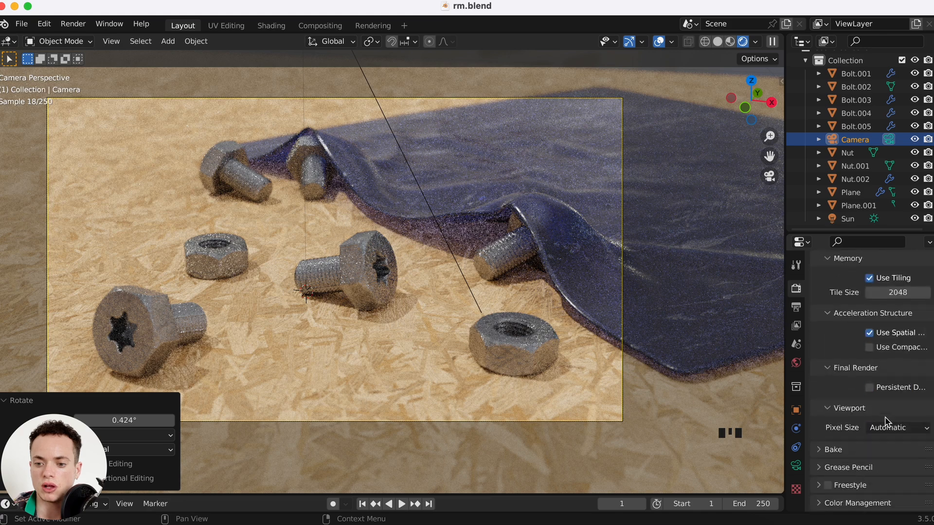
click(838, 501)
scroll(855, 453, down, 5)
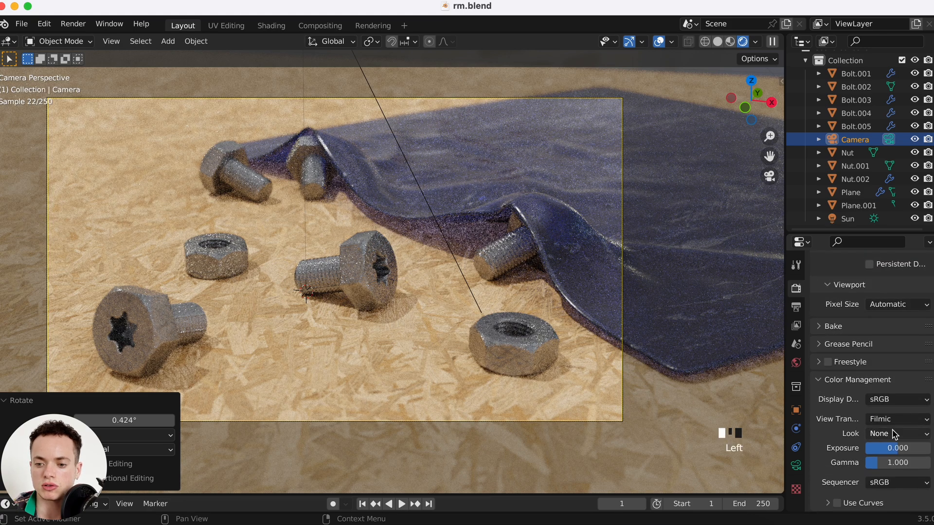
click(893, 434)
click(857, 393)
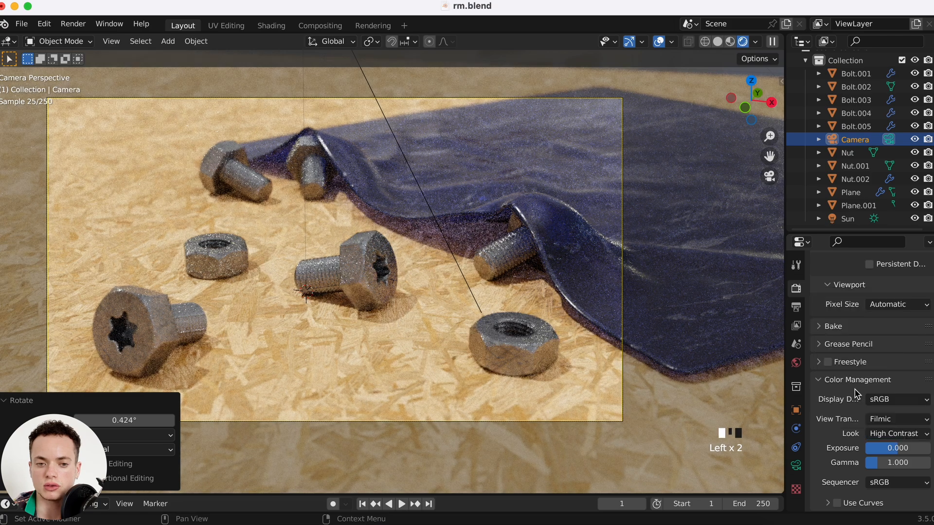
- Set the Color Management exposure to 0.318 and the gamma to 0.9
click(906, 453)
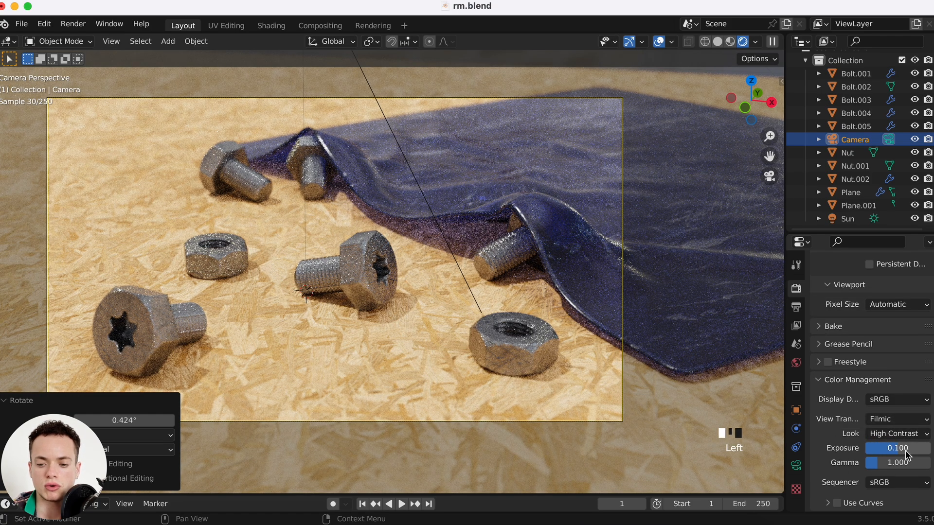
click(905, 465)
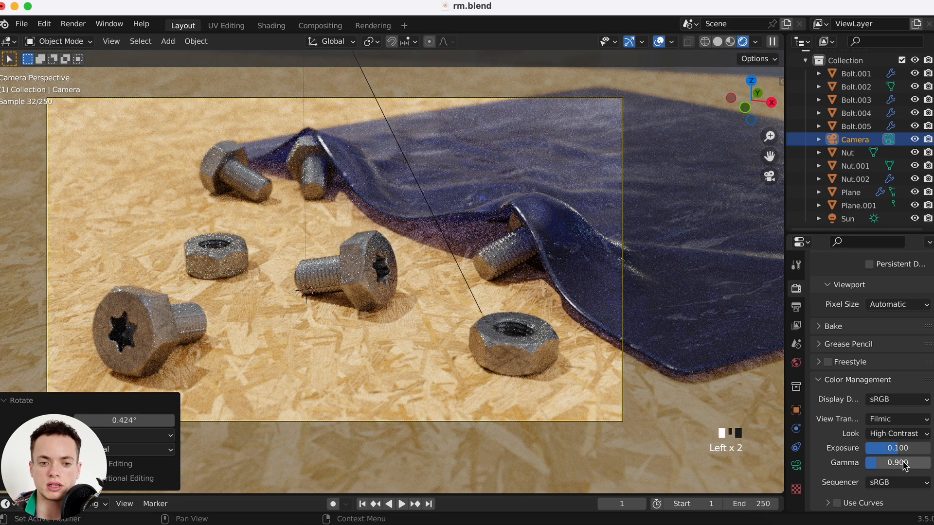
shift+drag(904, 449, 929, 448)
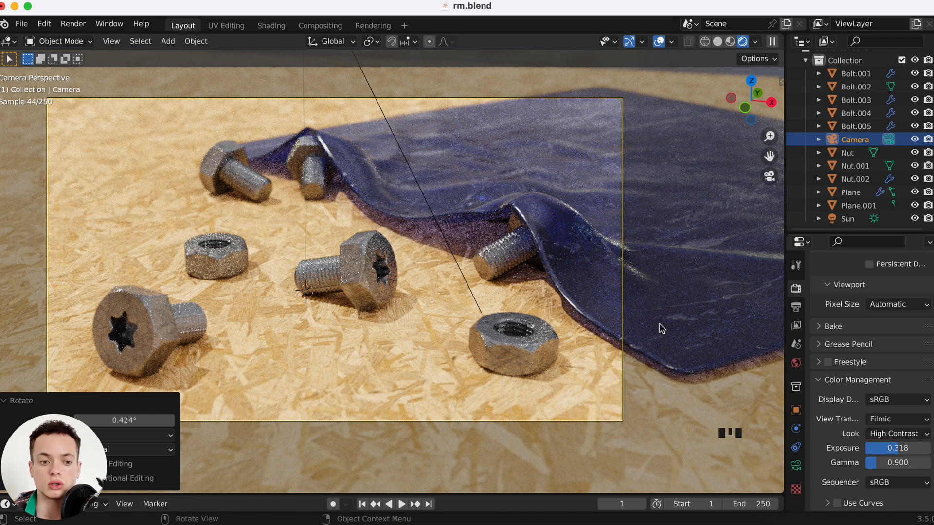
- Render the current frame as a still image
click(79, 24)
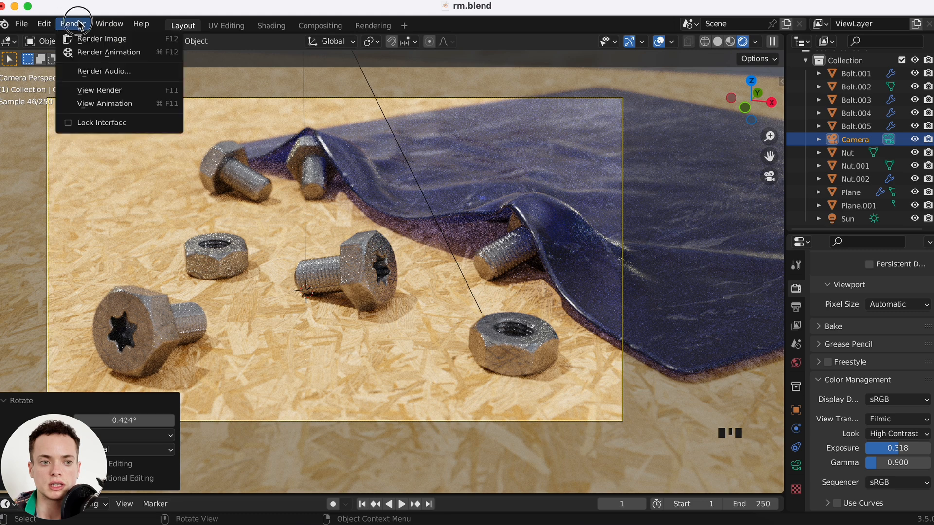
click(100, 41)
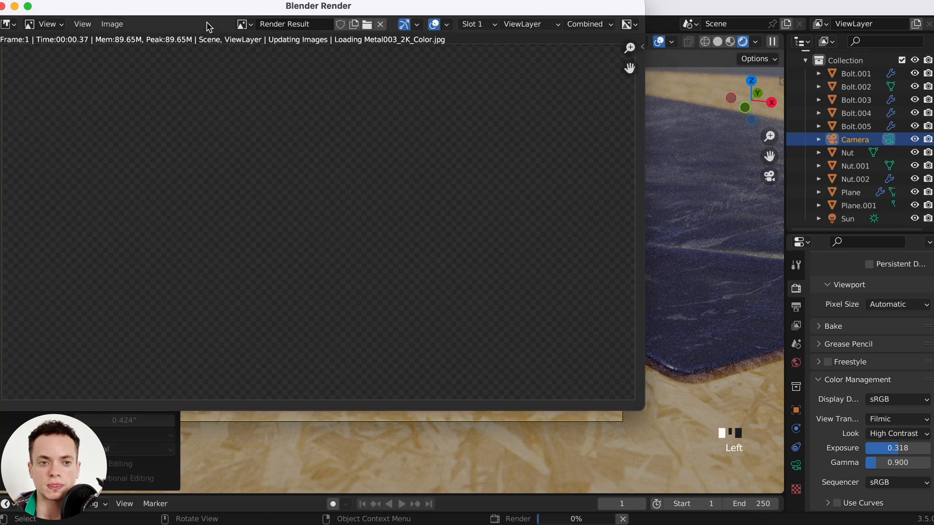